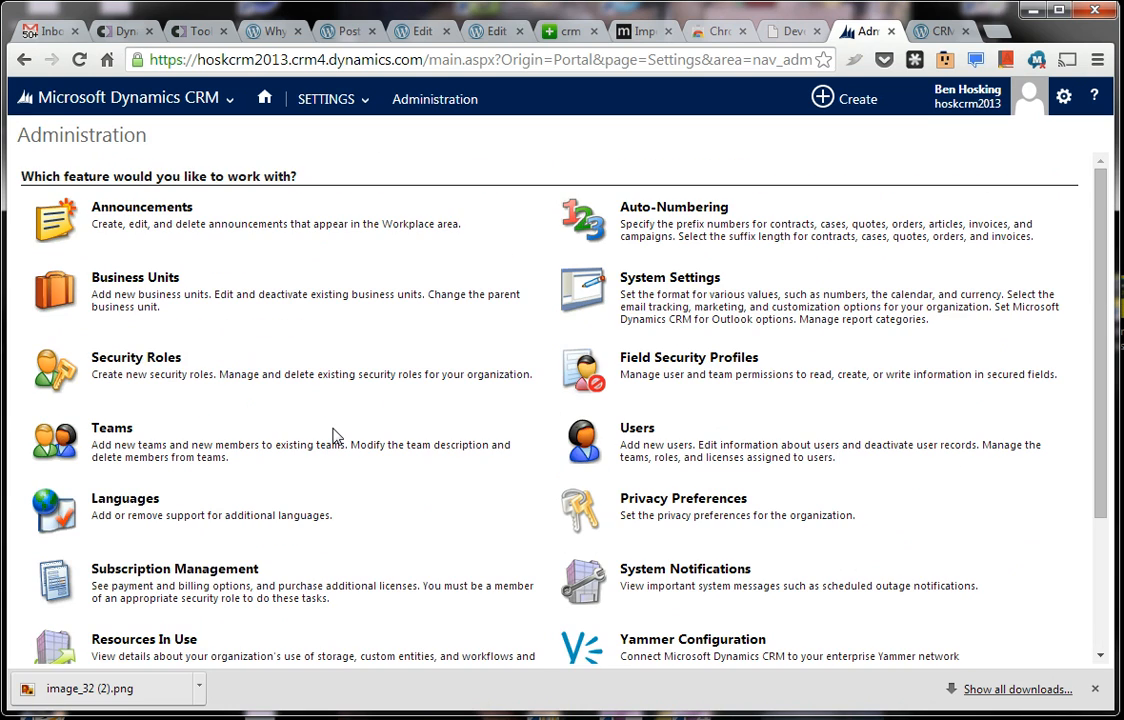
Step: Open the Auditing area of the CRM system settings
click(375, 110)
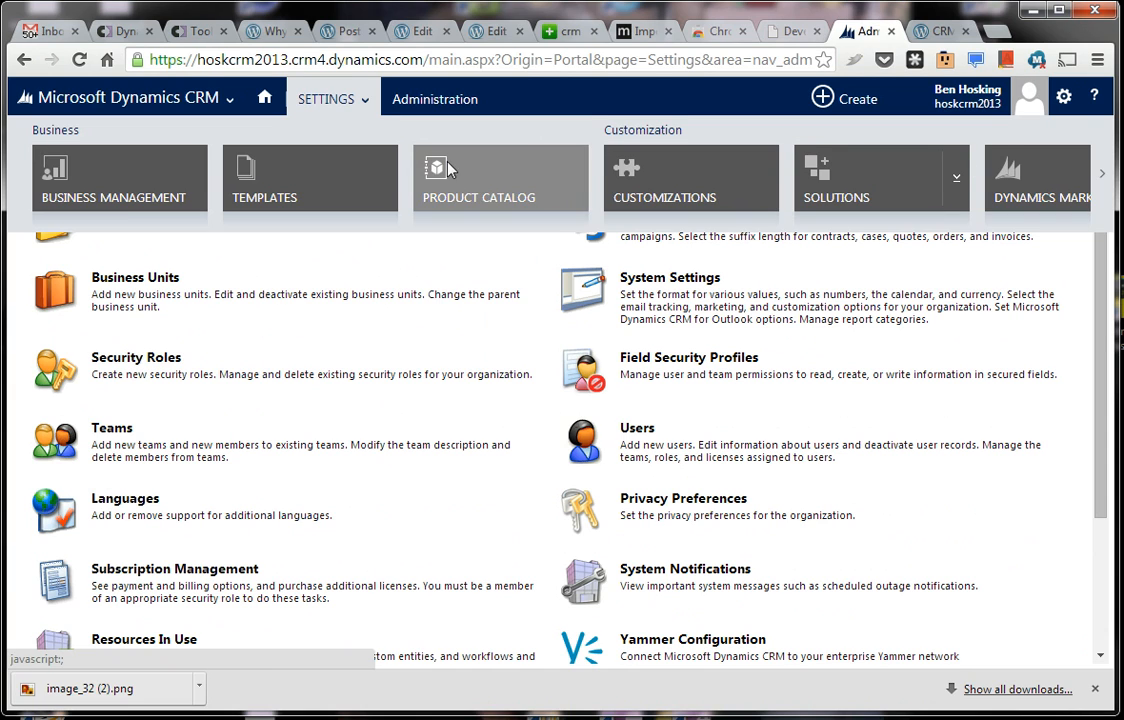
click(368, 102)
click(364, 100)
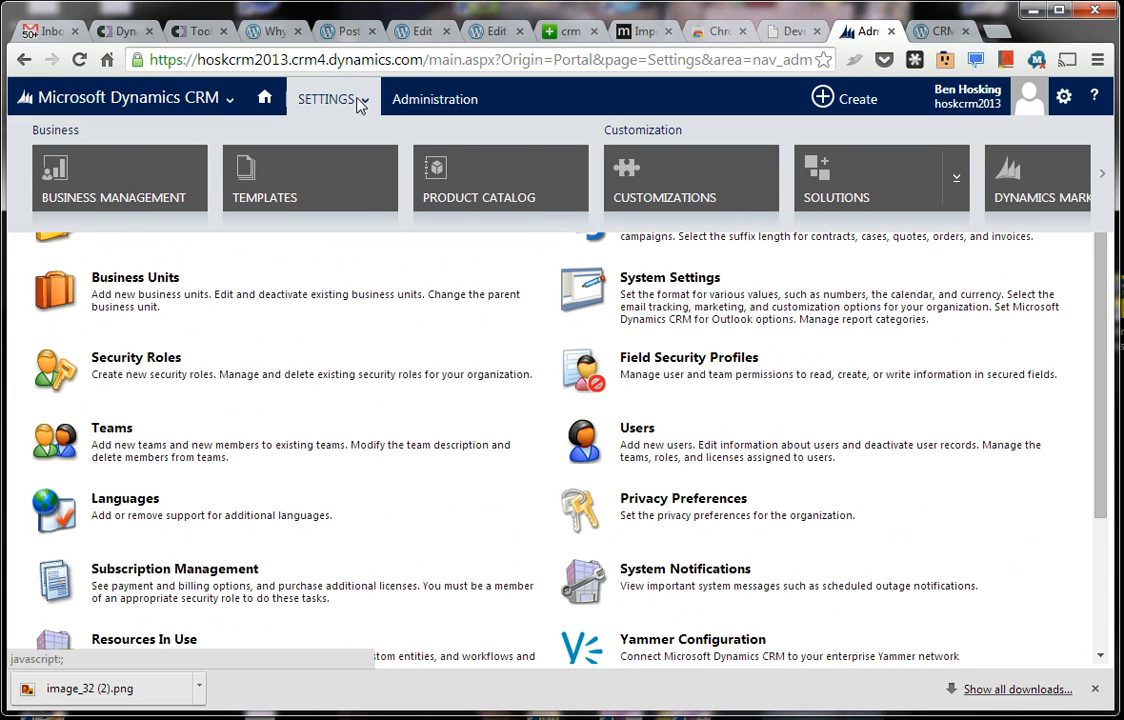
scroll(530, 160, down, 5)
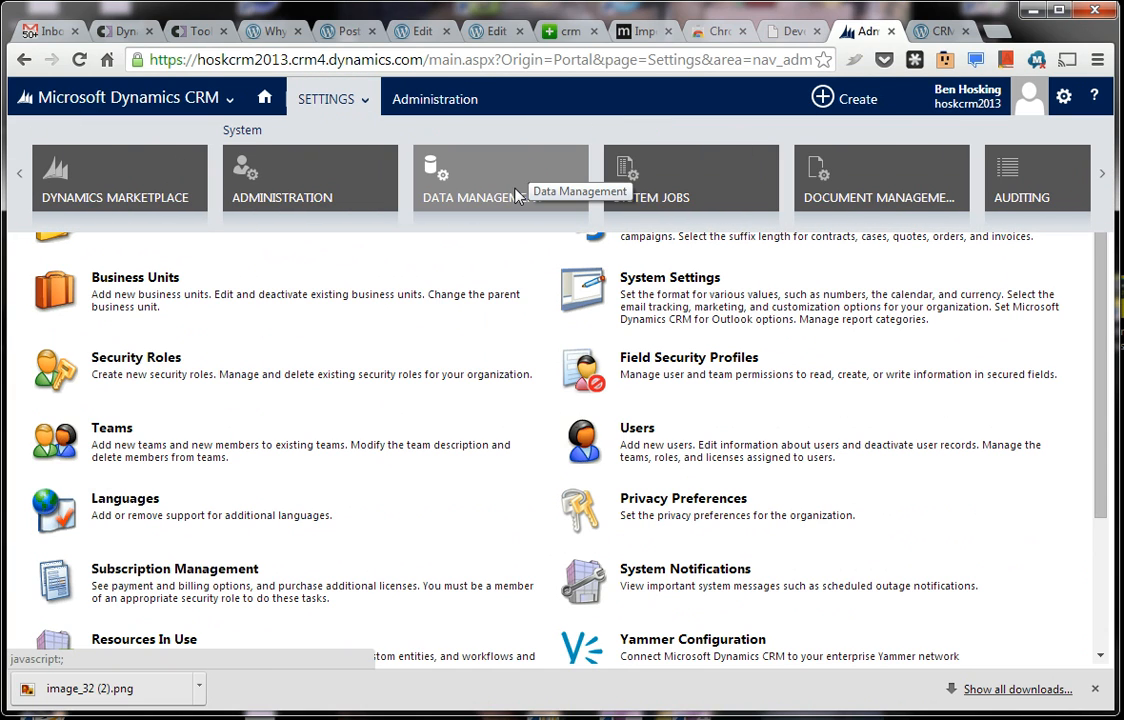
scroll(492, 194, down, 3)
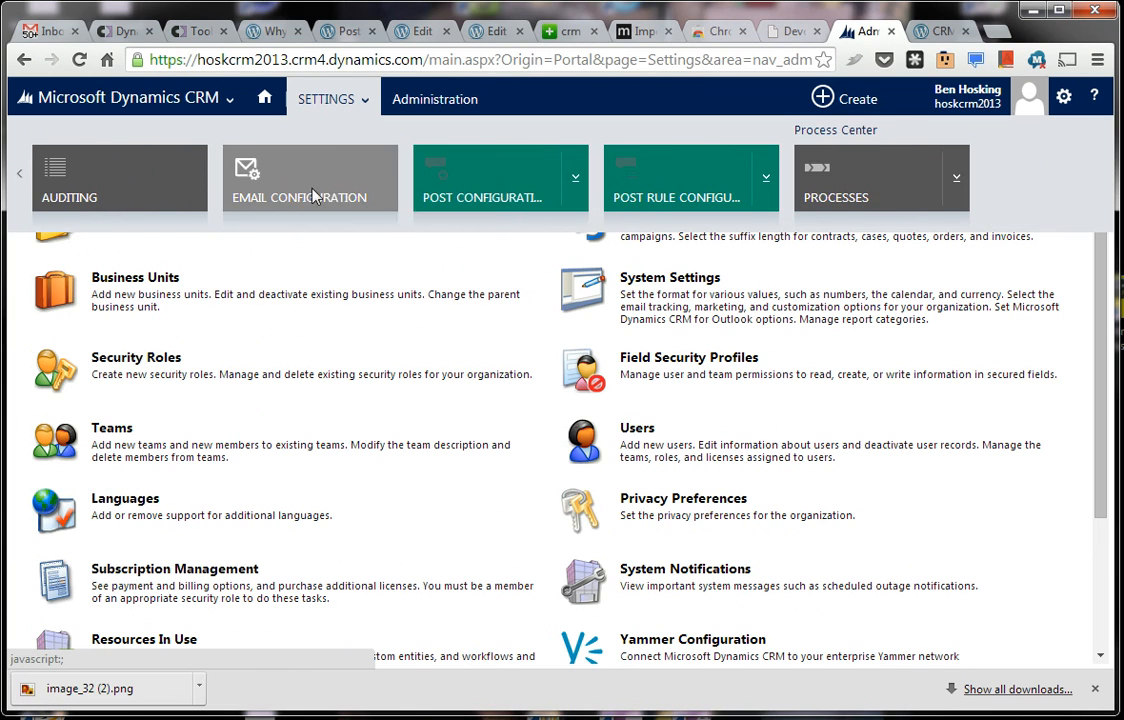
scroll(310, 194, up, 3)
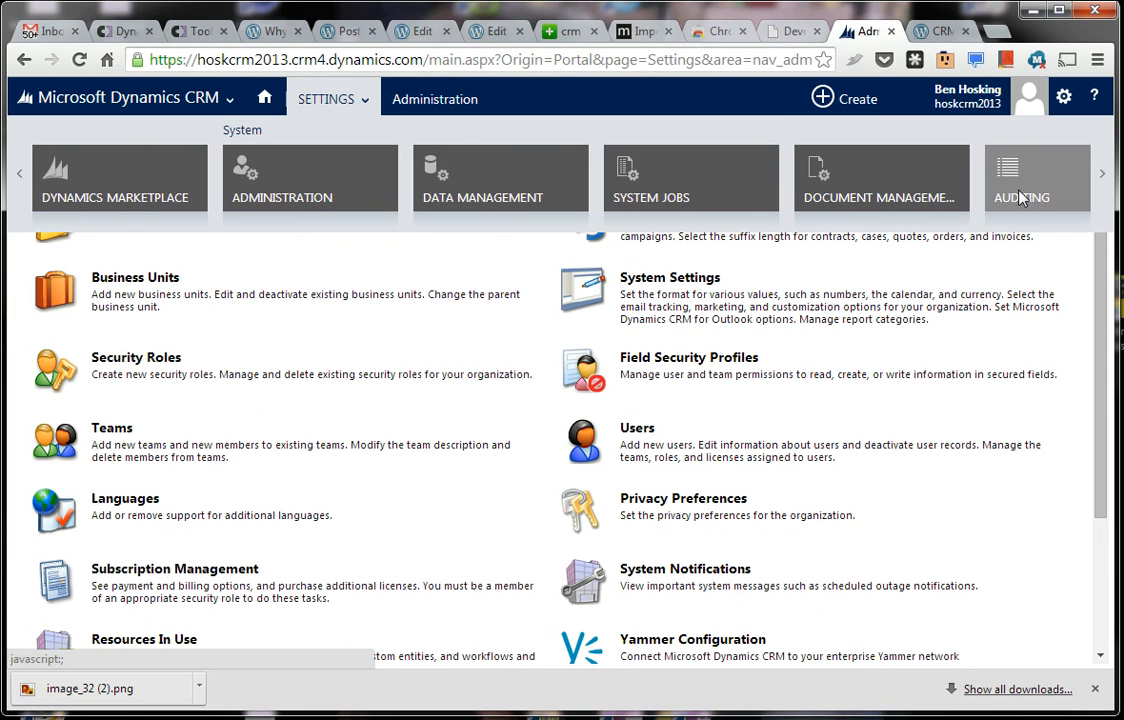
scroll(840, 195, up, 4)
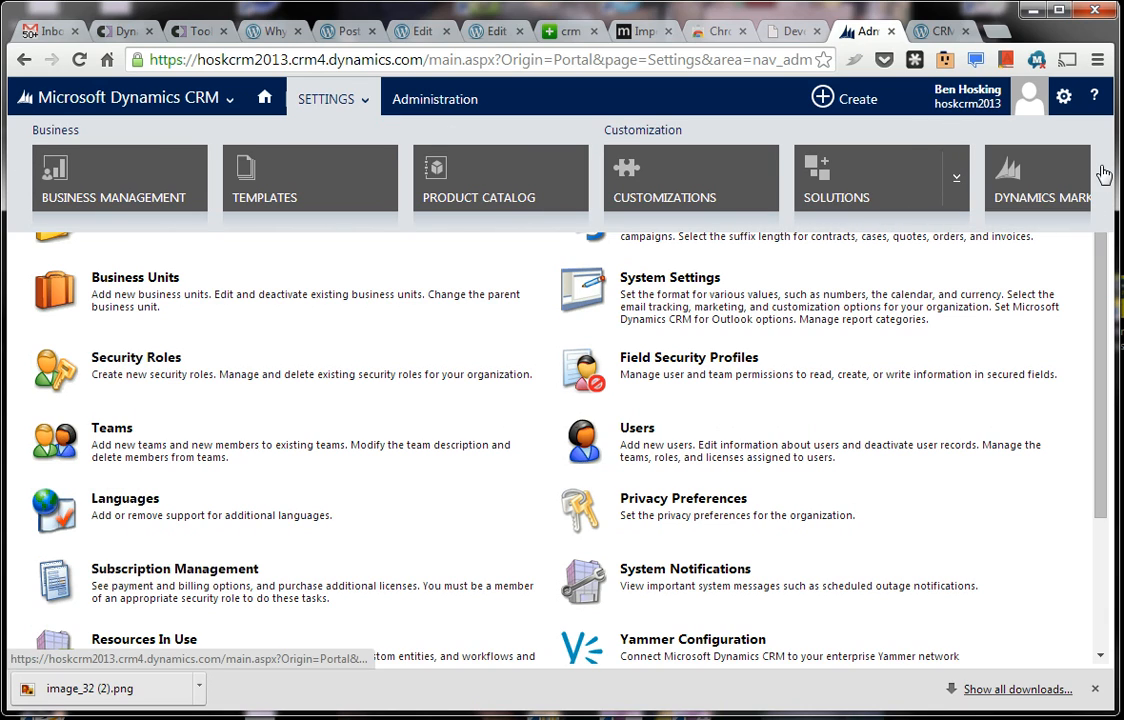
scroll(572, 172, down, 3)
scroll(572, 172, up, 3)
scroll(572, 172, down, 5)
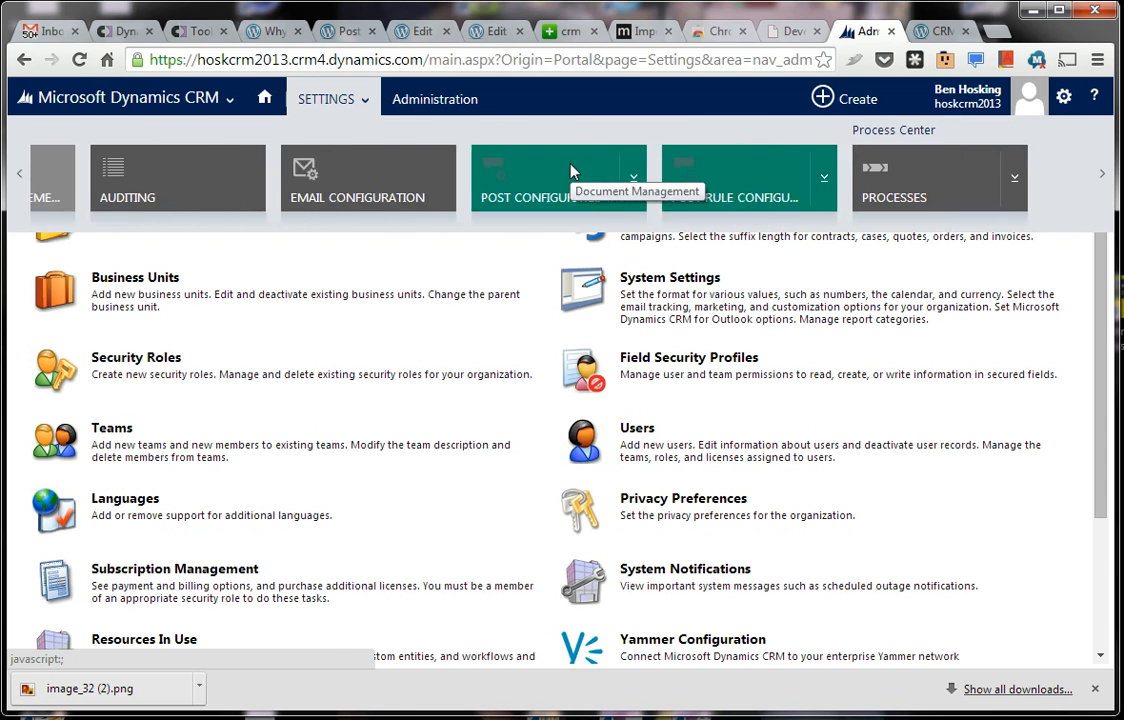
scroll(572, 172, up, 3)
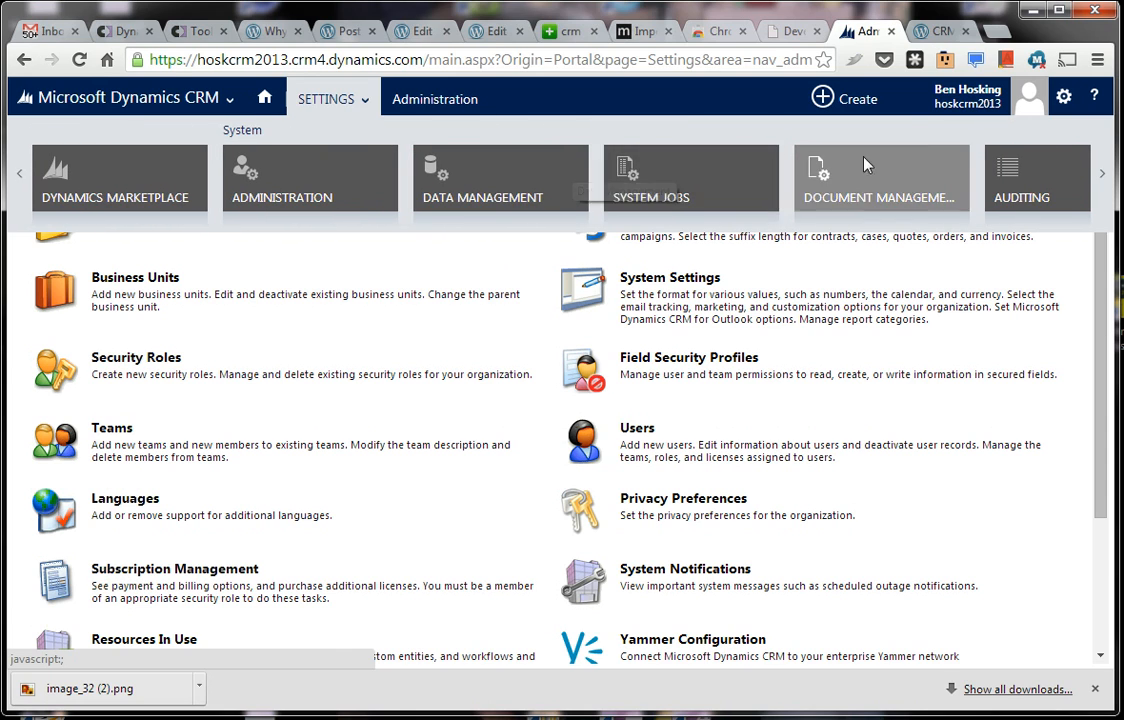
click(1018, 177)
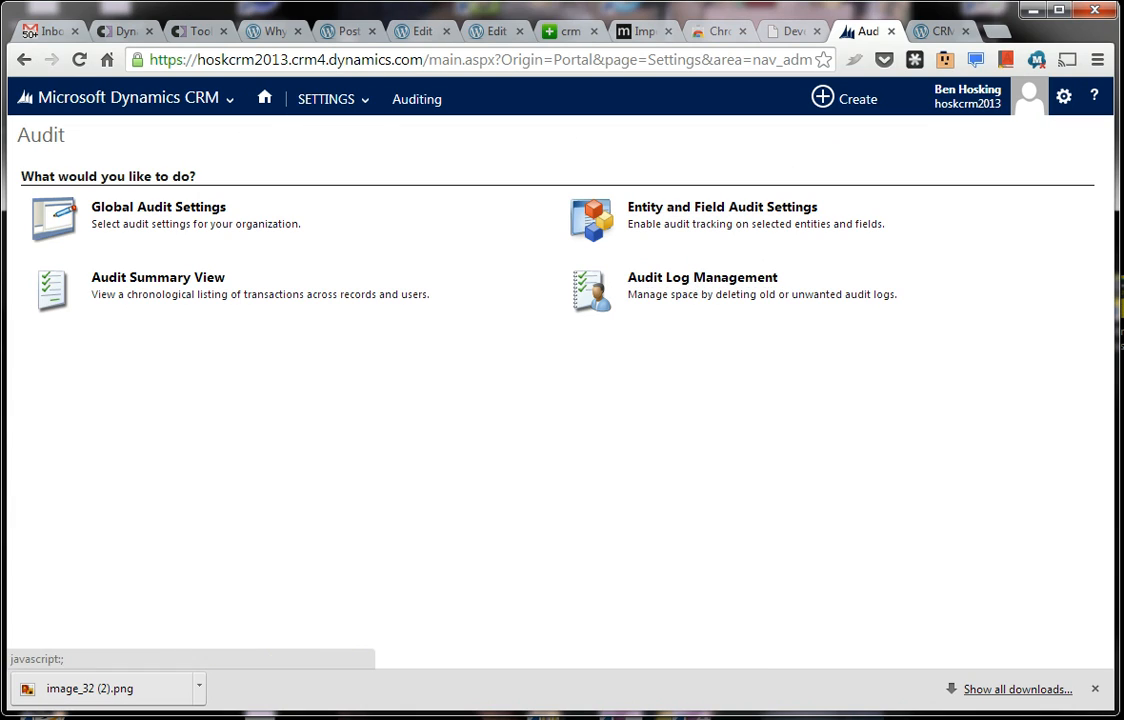
Step: Open the global audit settings and try to turn off Start Auditing, declining the change
click(193, 218)
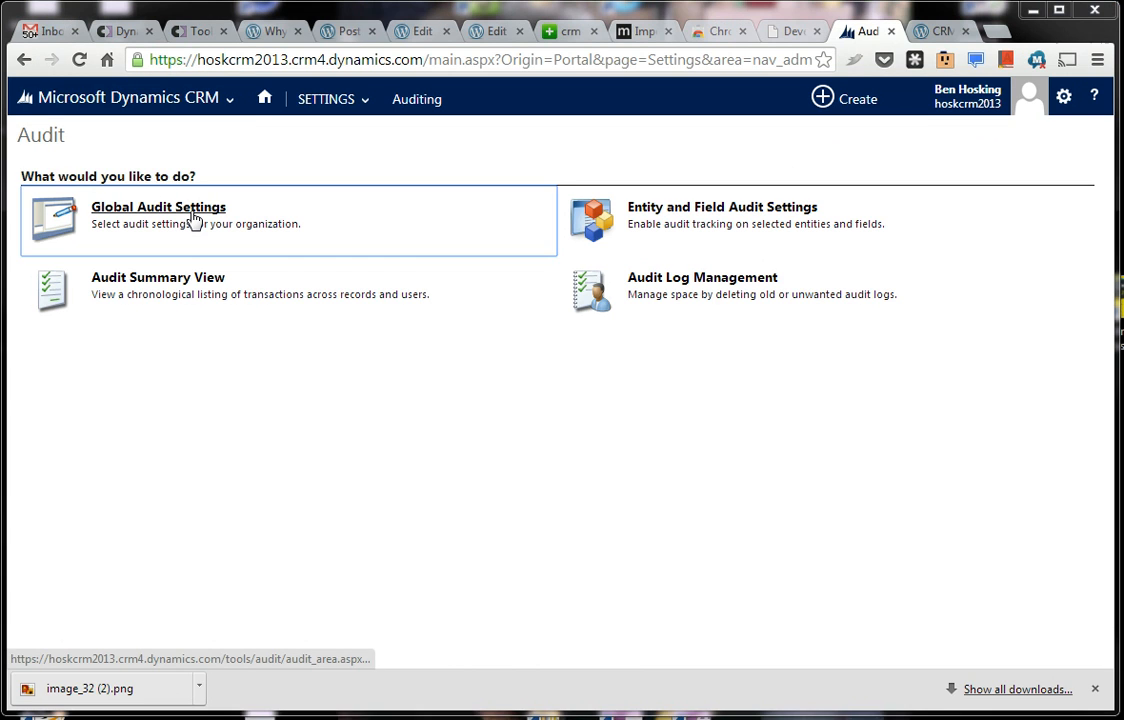
drag(620, 106, 508, 56)
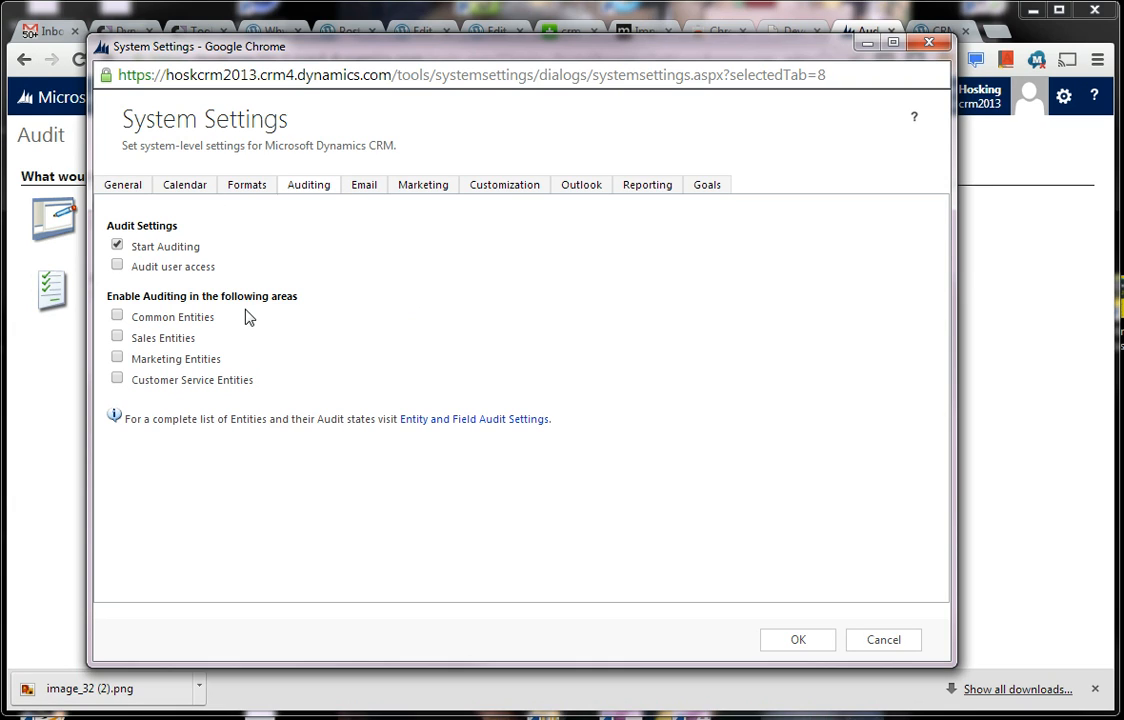
click(117, 246)
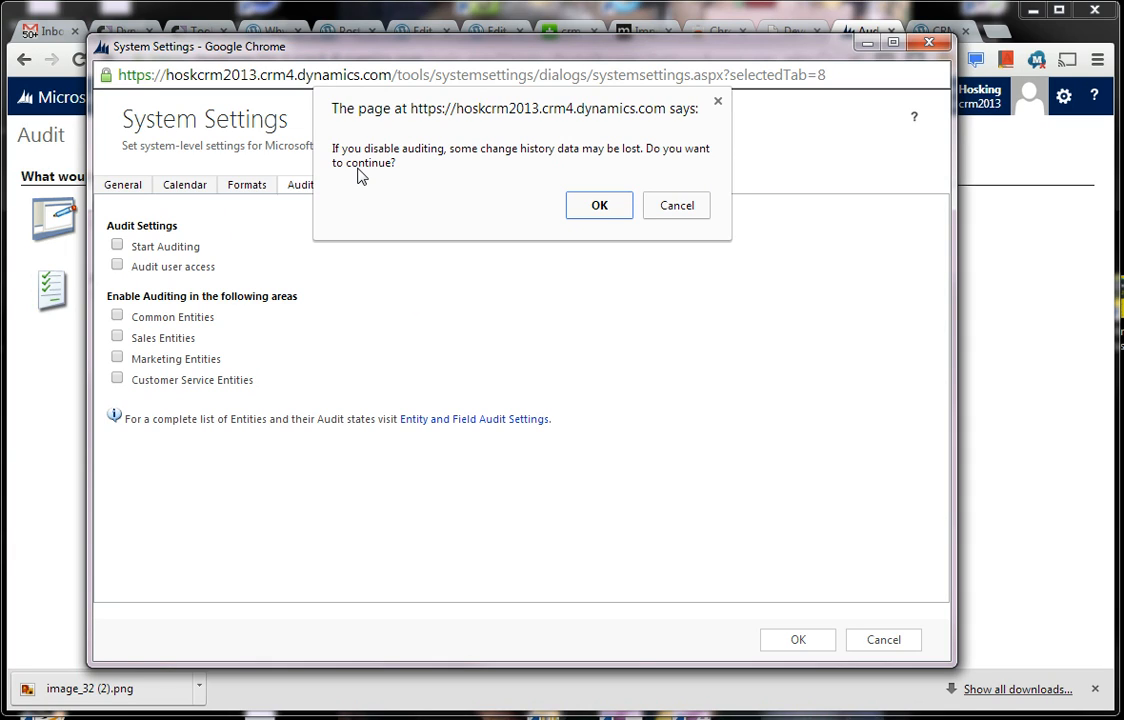
click(676, 206)
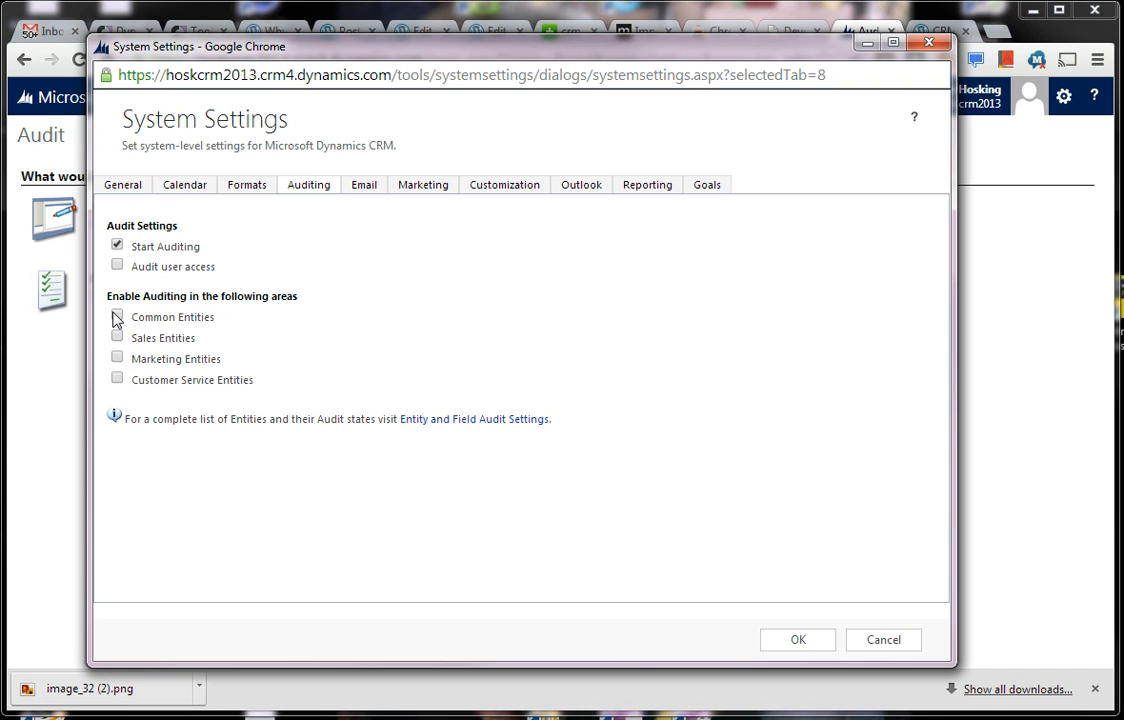
Step: Check which entities the common, sales, marketing and customer service auditing areas cover, and accept the global audit settings
mouse_move(116, 318)
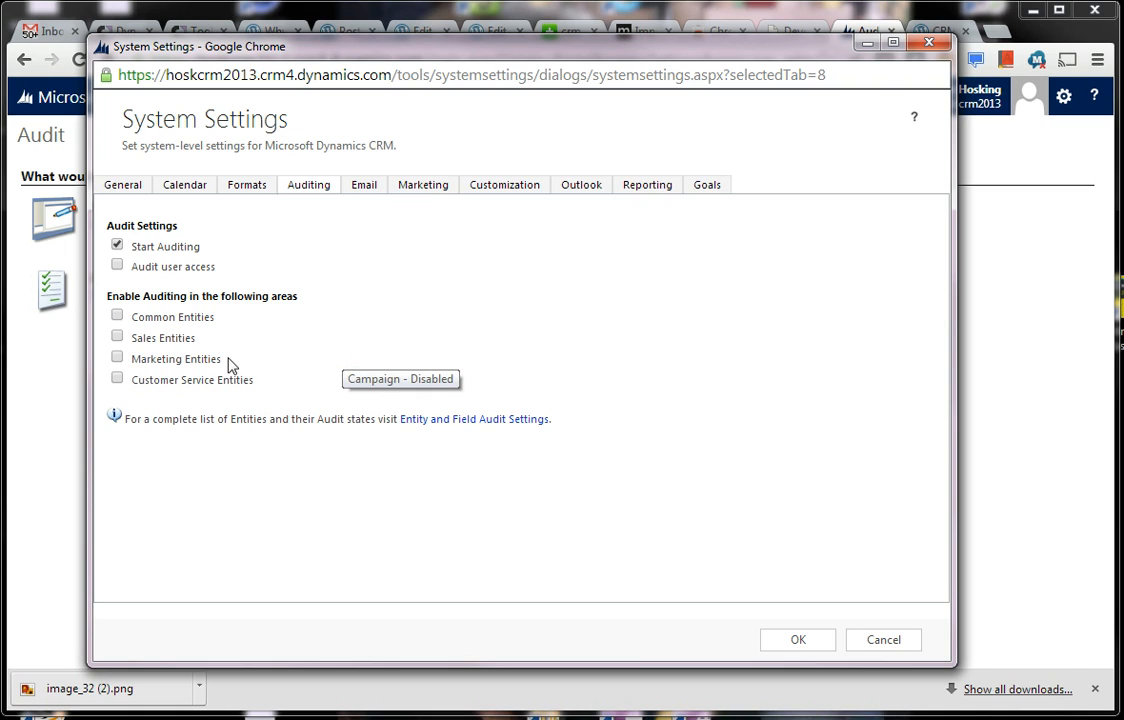
mouse_move(140, 337)
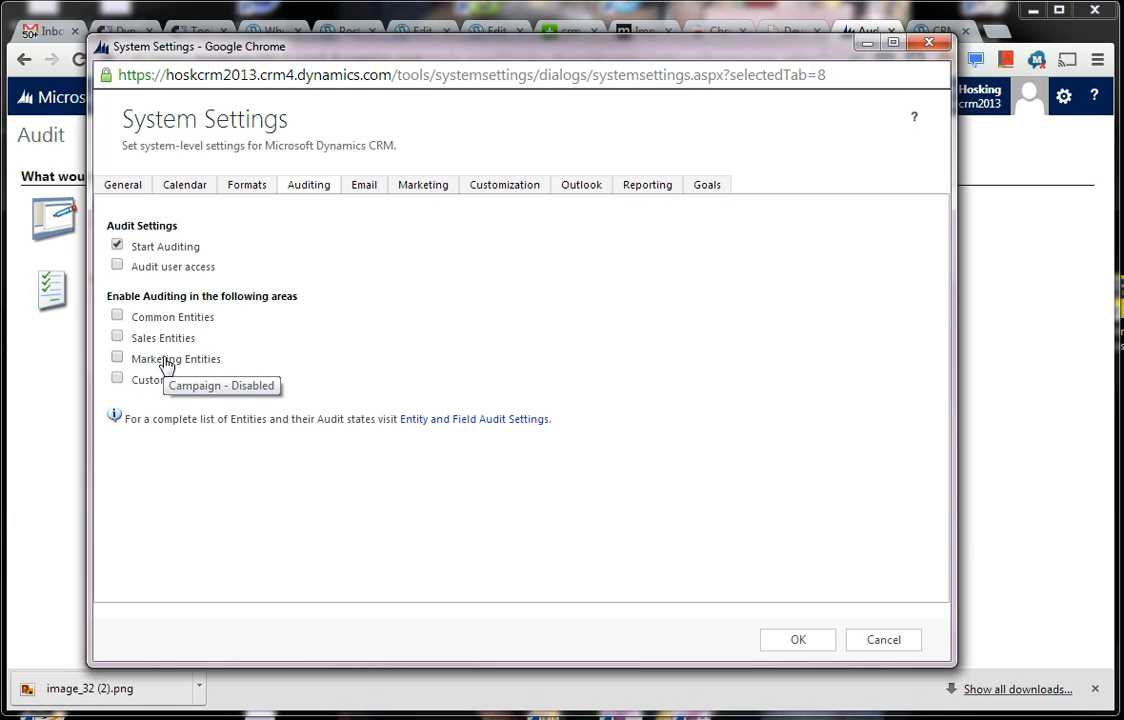
mouse_move(143, 388)
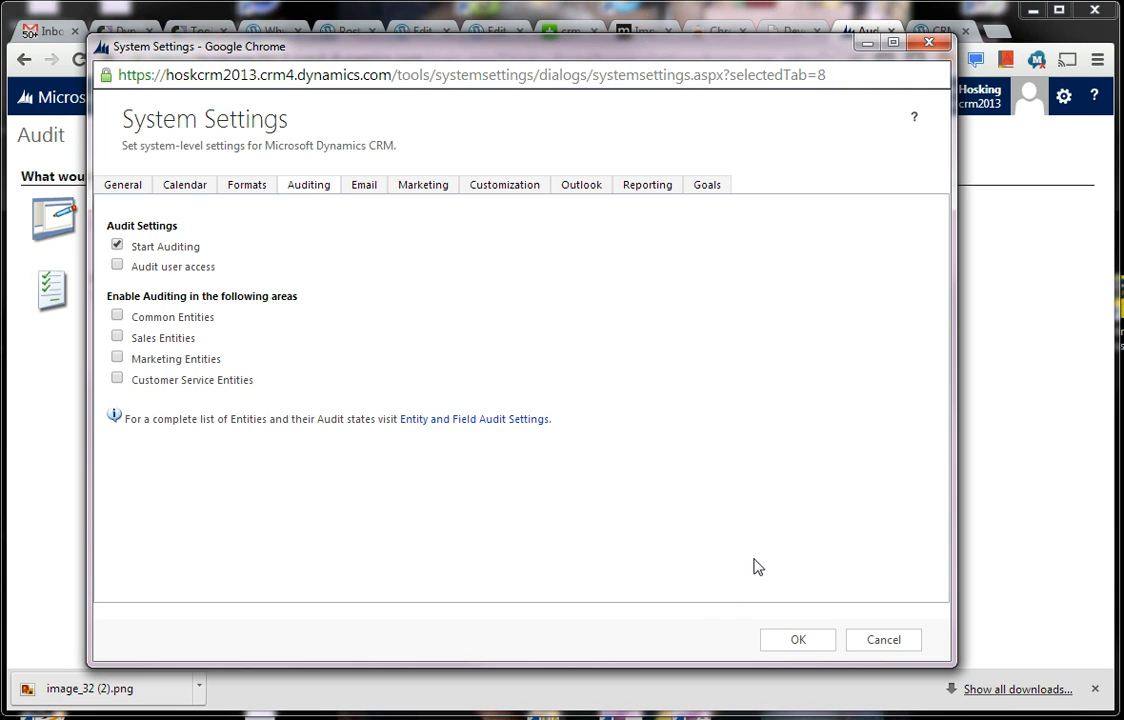
click(810, 645)
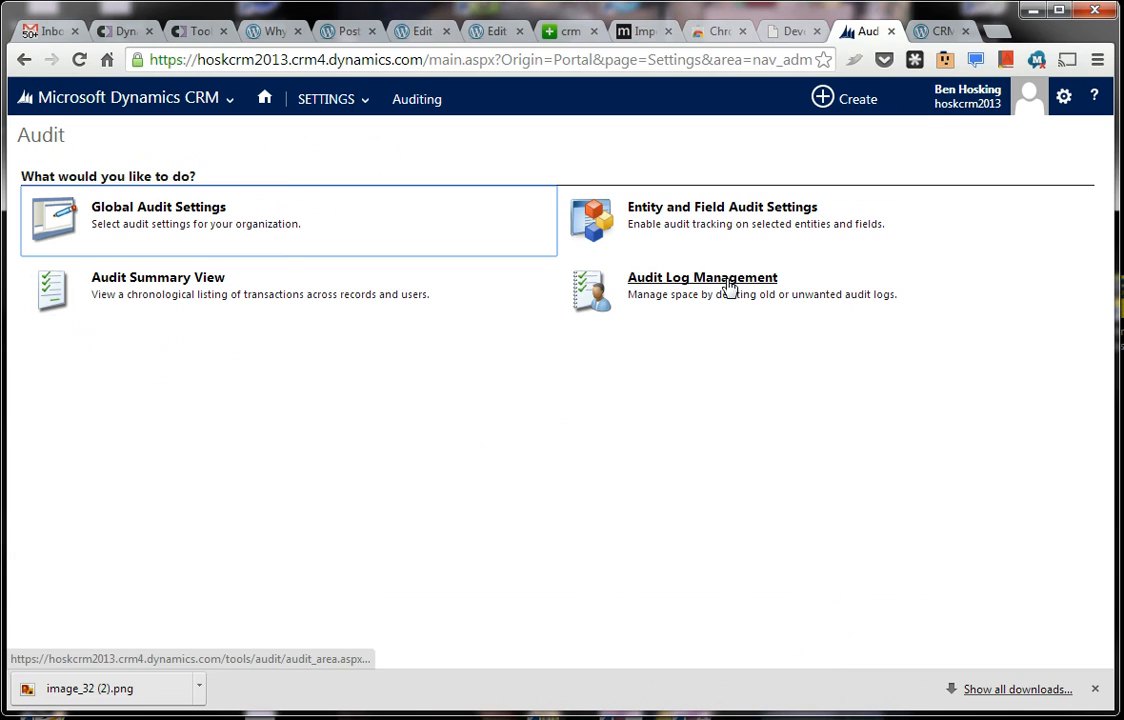
Step: Open the Account entity's definition from the entity and field audit settings
click(745, 210)
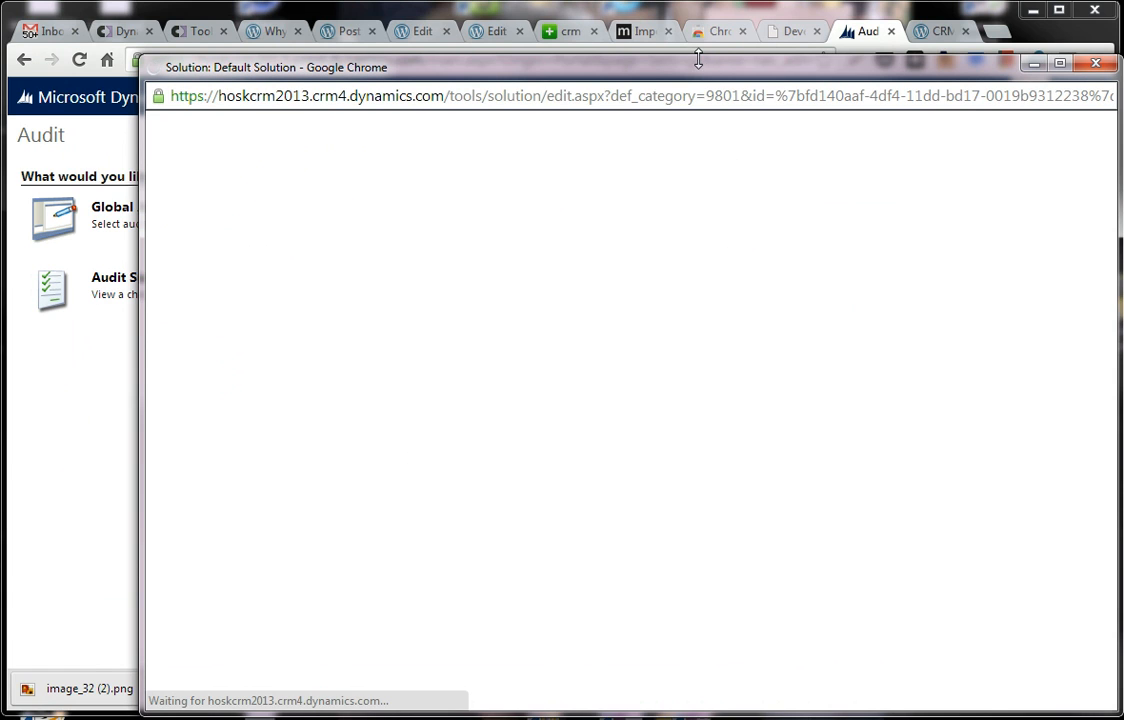
drag(655, 80, 528, 51)
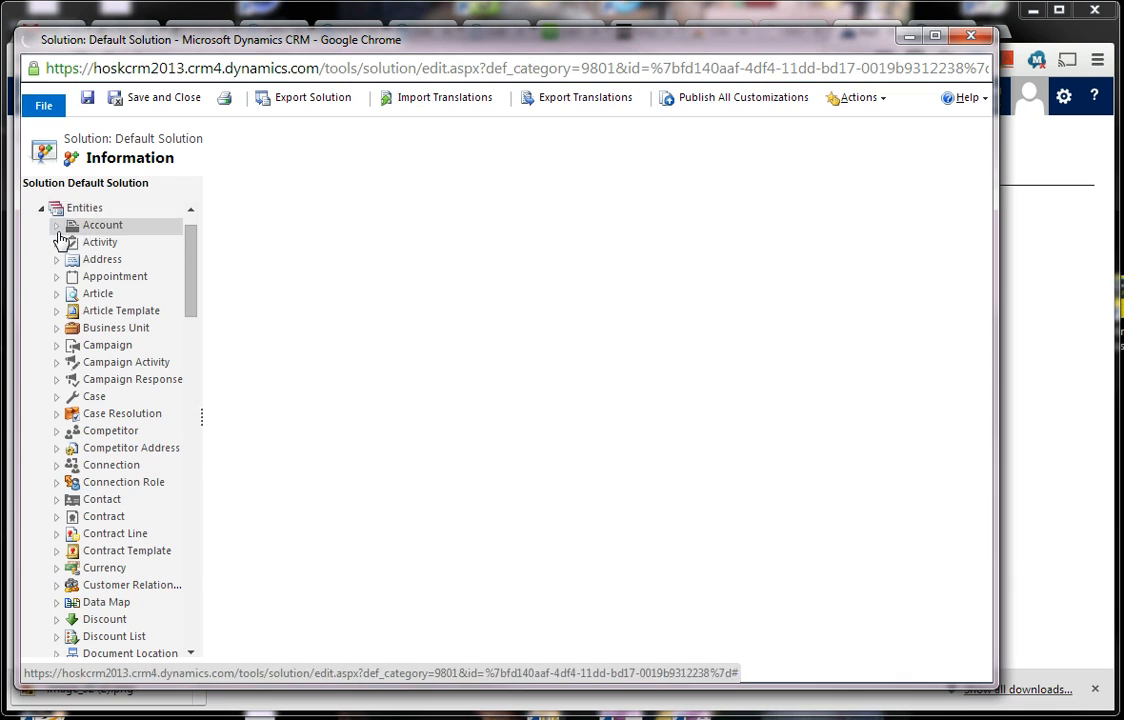
click(57, 227)
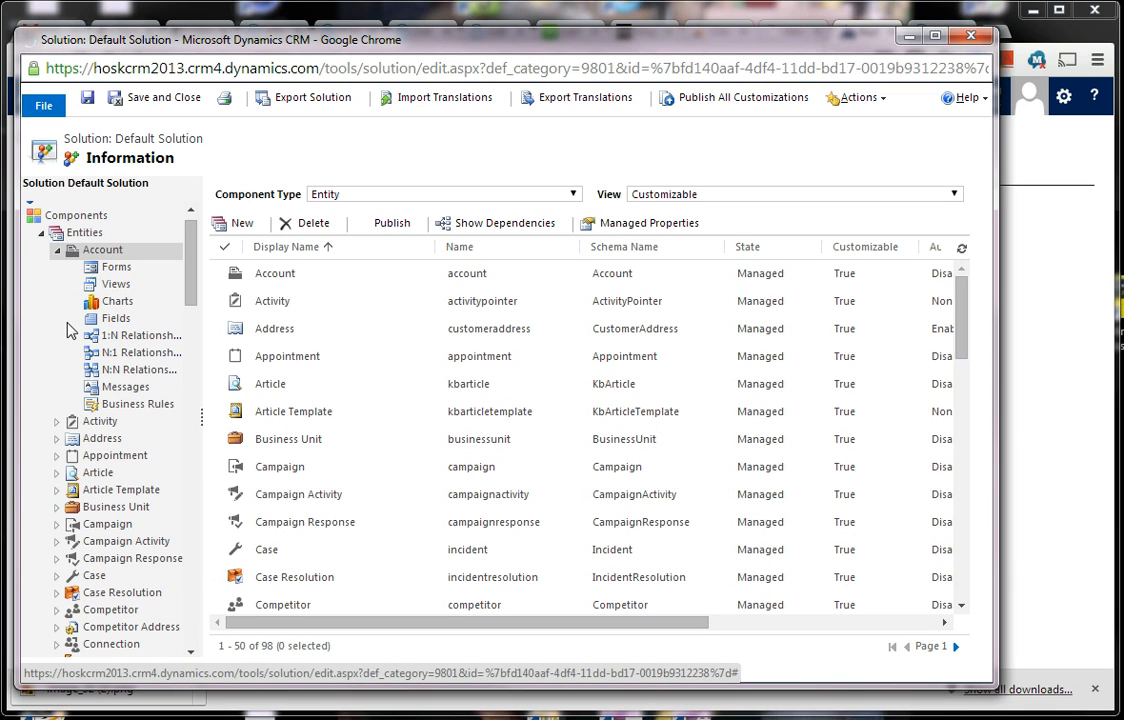
click(125, 259)
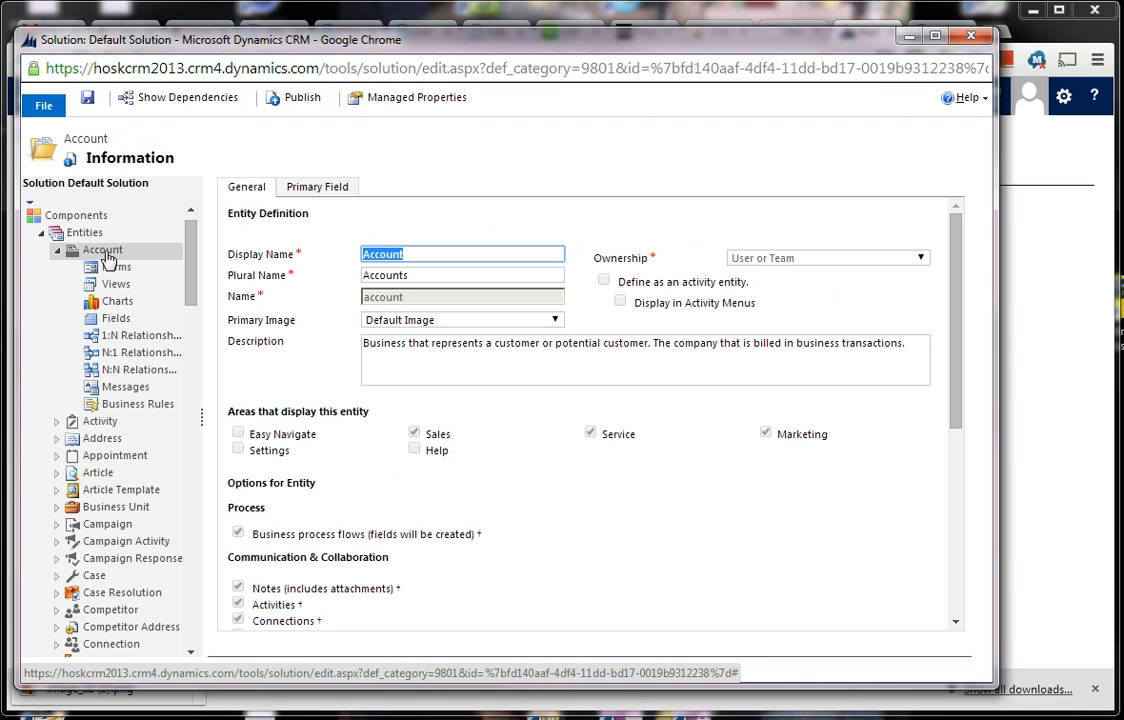
Step: Enable Auditing in the Account entity's data services options and save the entity
scroll(310, 440, down, 5)
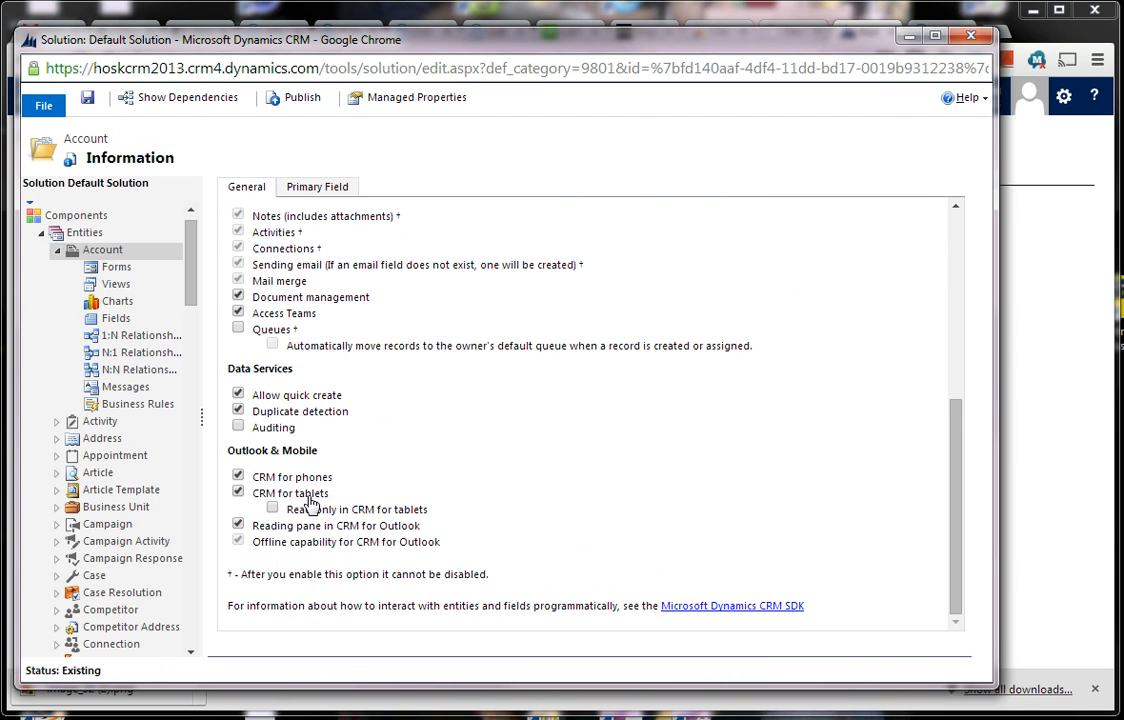
click(238, 428)
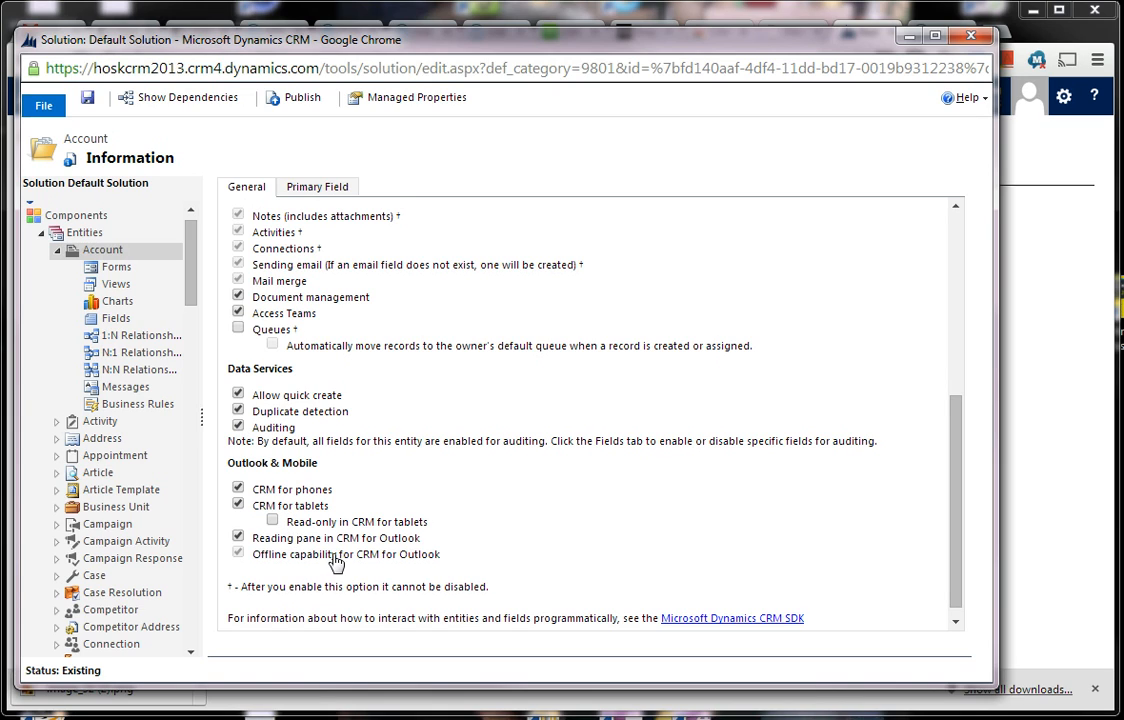
scroll(328, 553, down, 1)
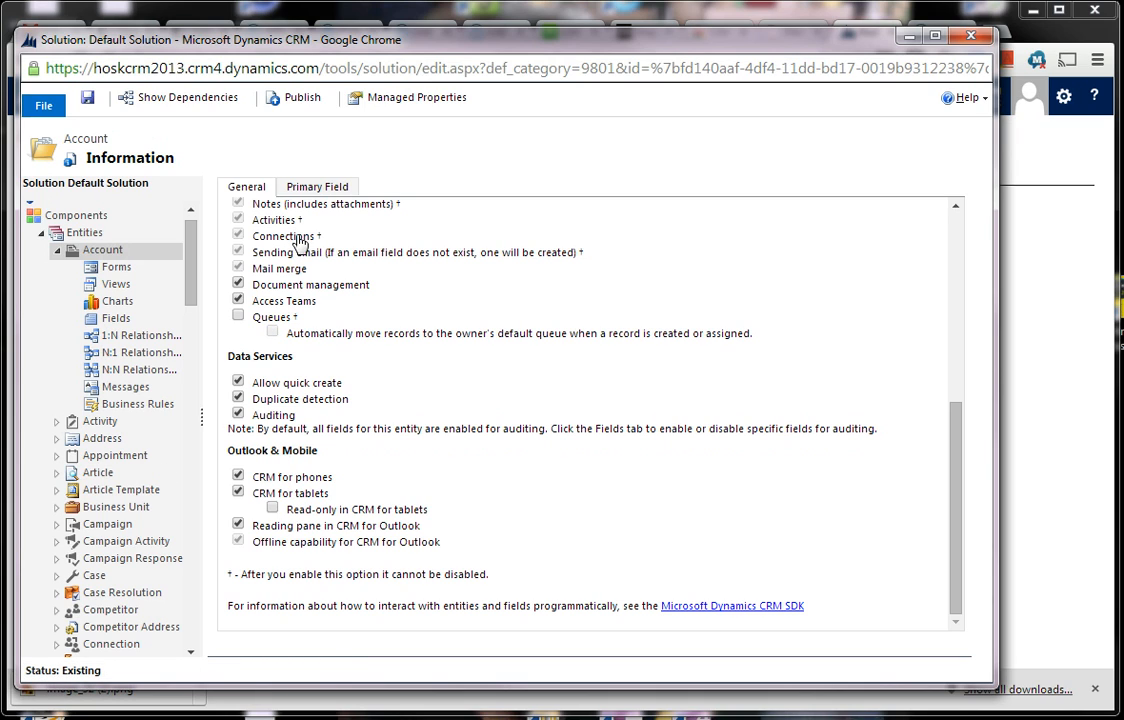
scroll(405, 552, up, 1)
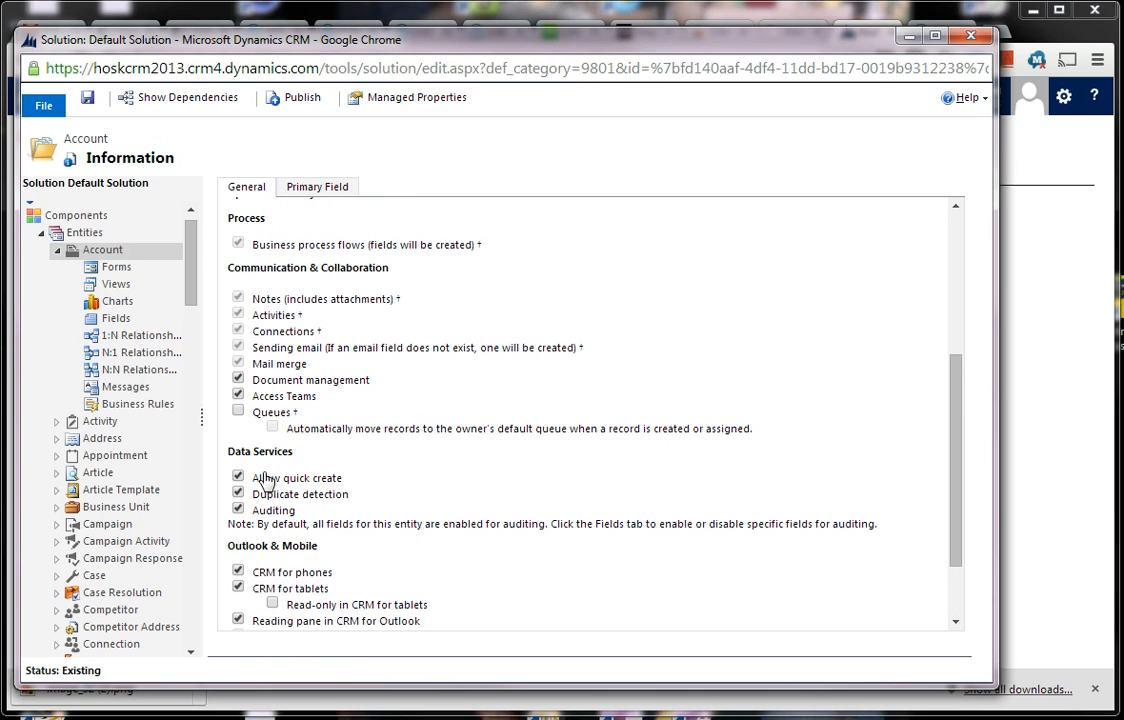
scroll(414, 477, down, 1)
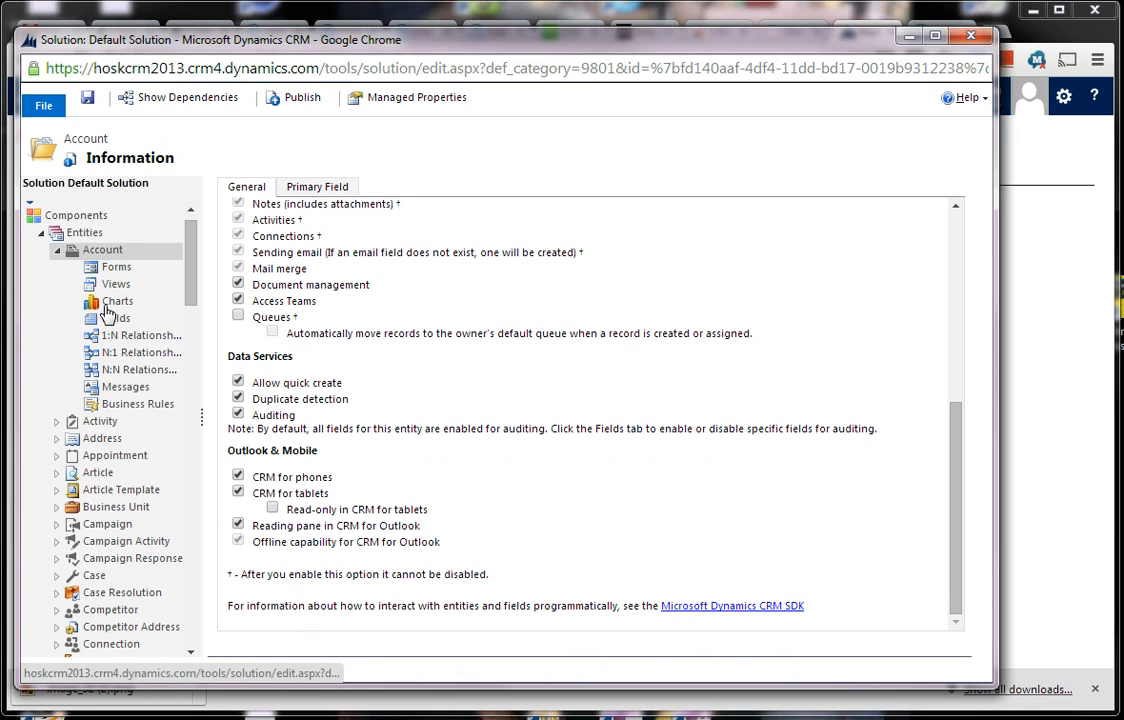
click(114, 318)
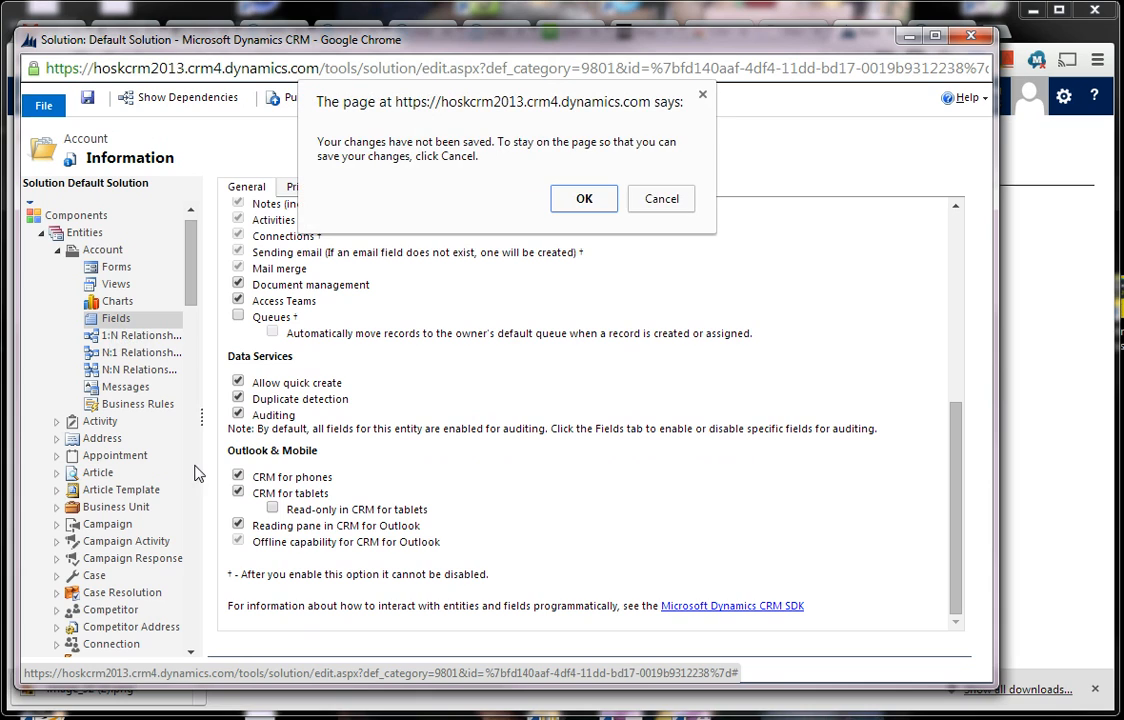
click(661, 199)
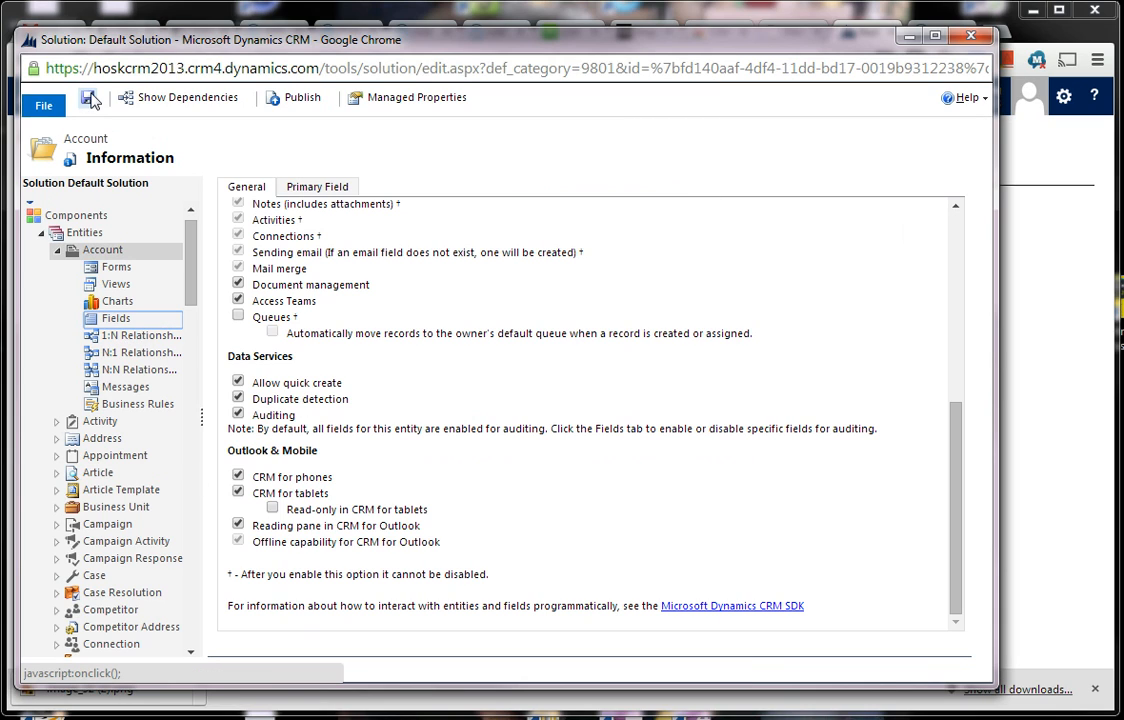
click(87, 97)
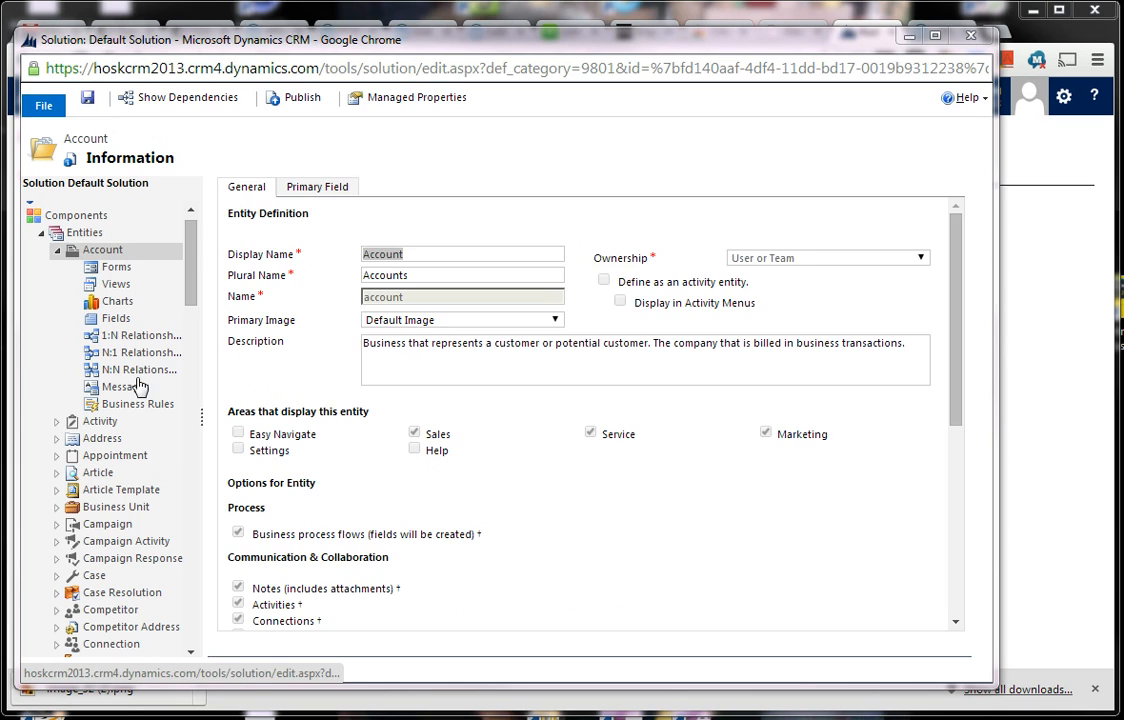
Step: Open the Account entity's field list and look through the fields' audit status
click(108, 320)
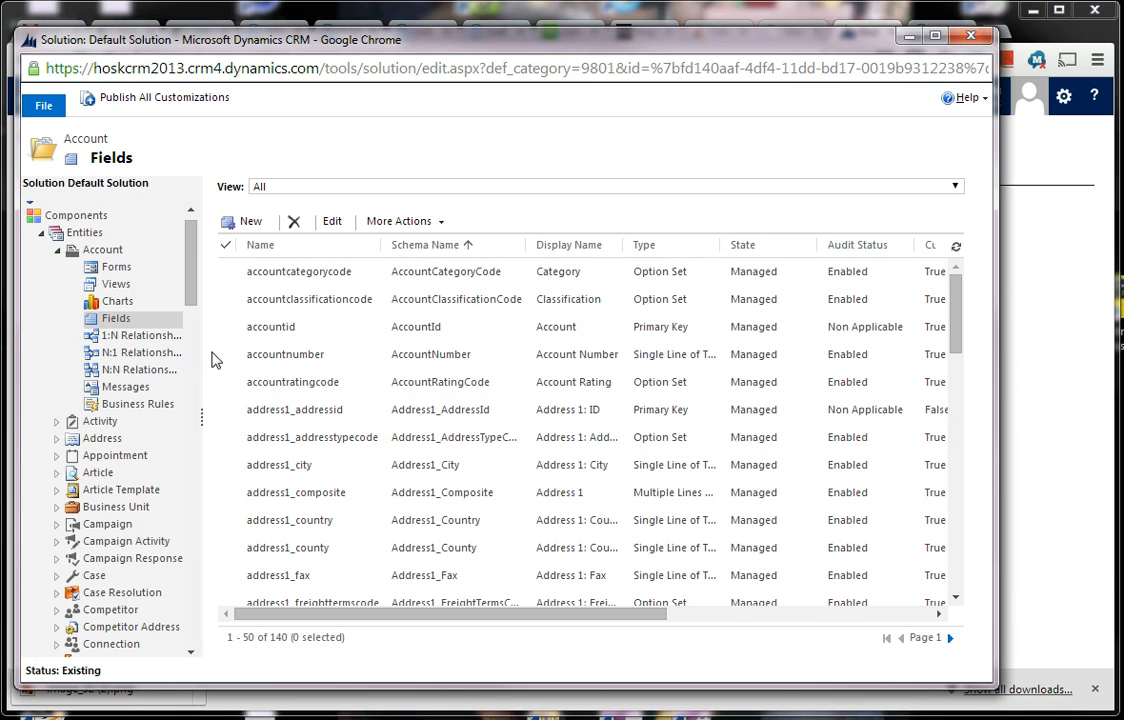
scroll(221, 520, down, 9)
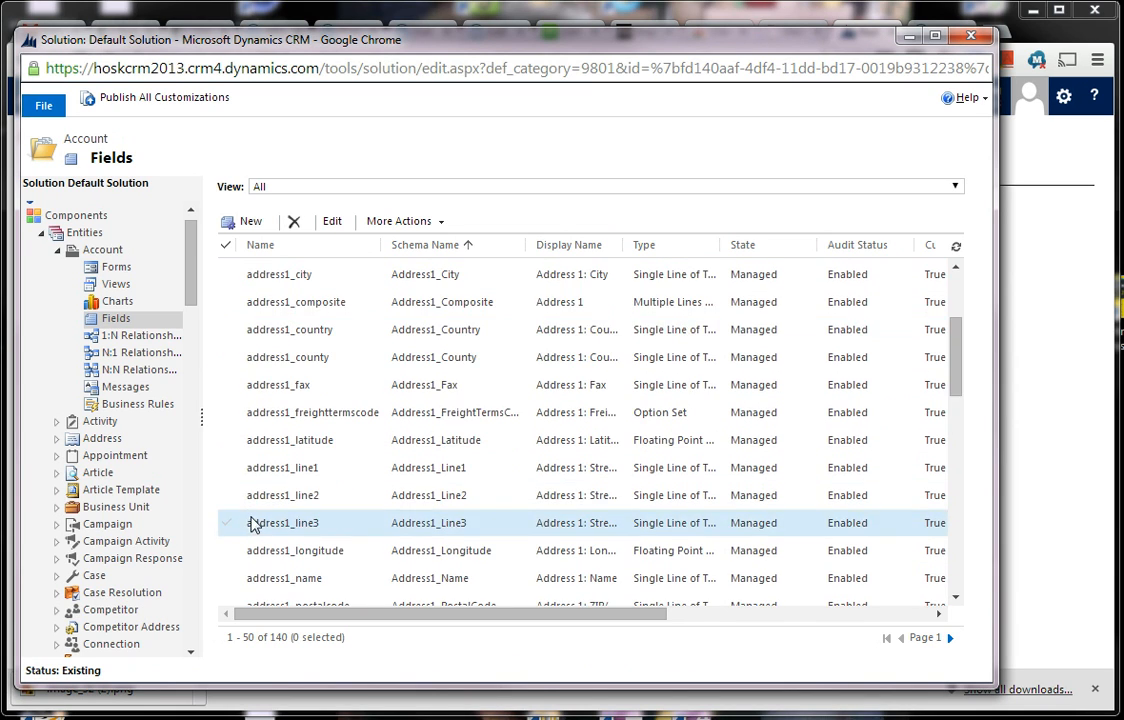
scroll(240, 519, up, 2)
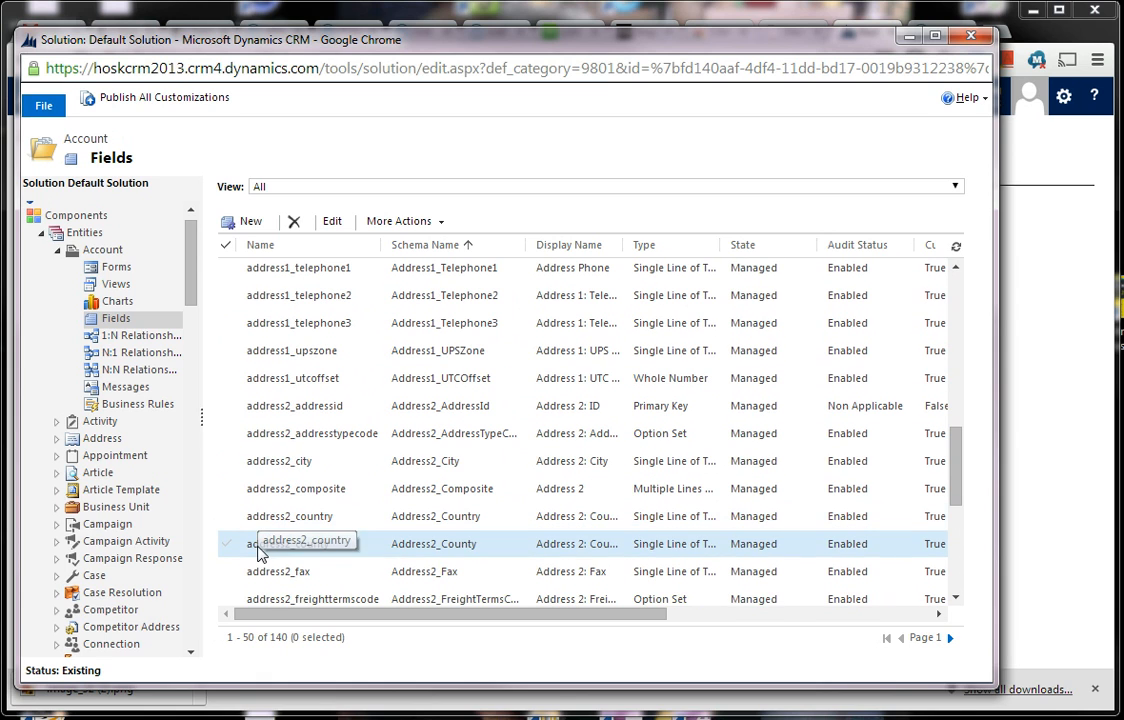
scroll(258, 525, down, 4)
scroll(260, 552, up, 5)
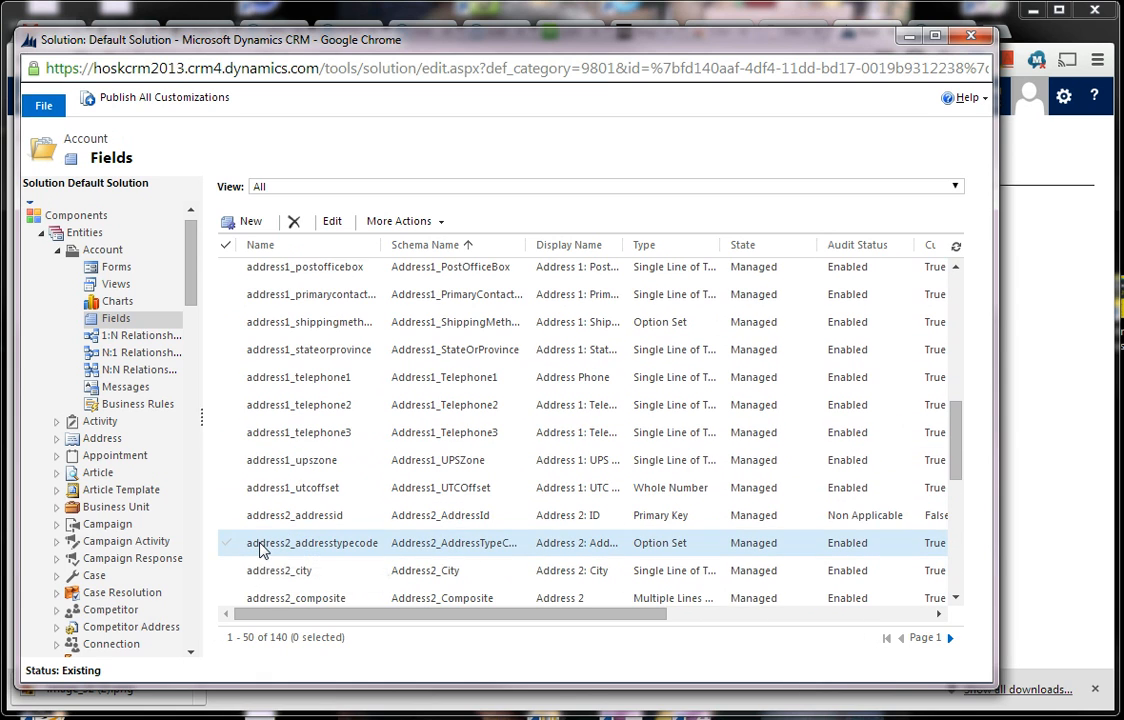
scroll(258, 535, down, 2)
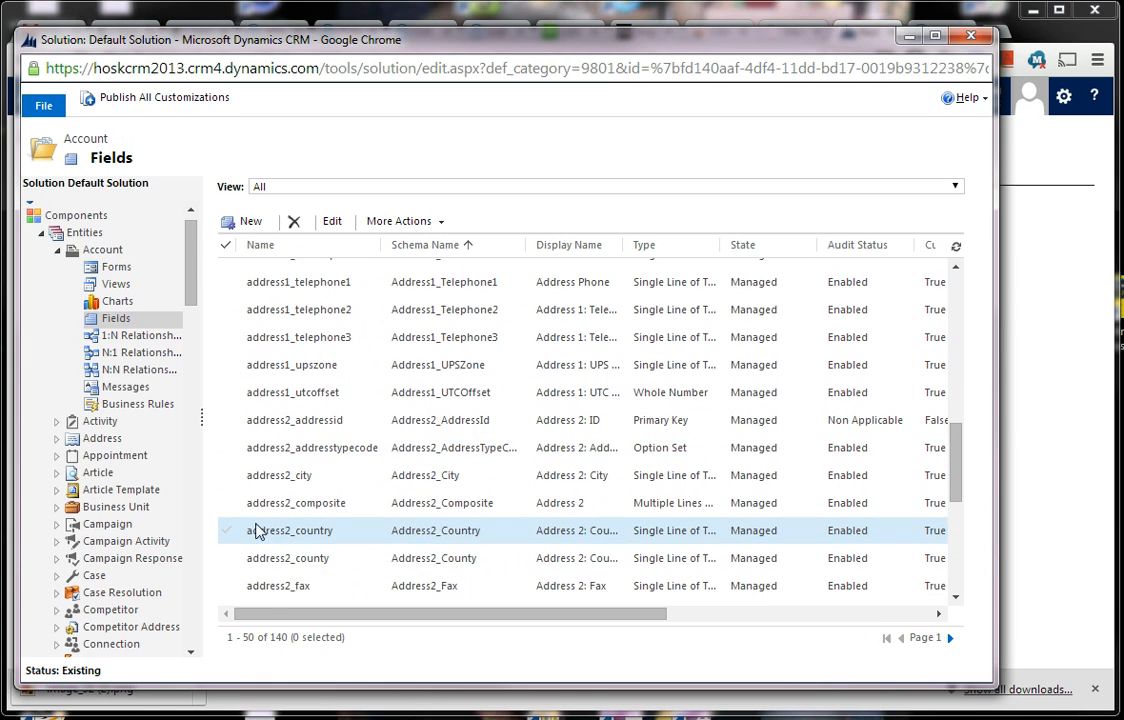
click(228, 421)
click(229, 448)
click(230, 475)
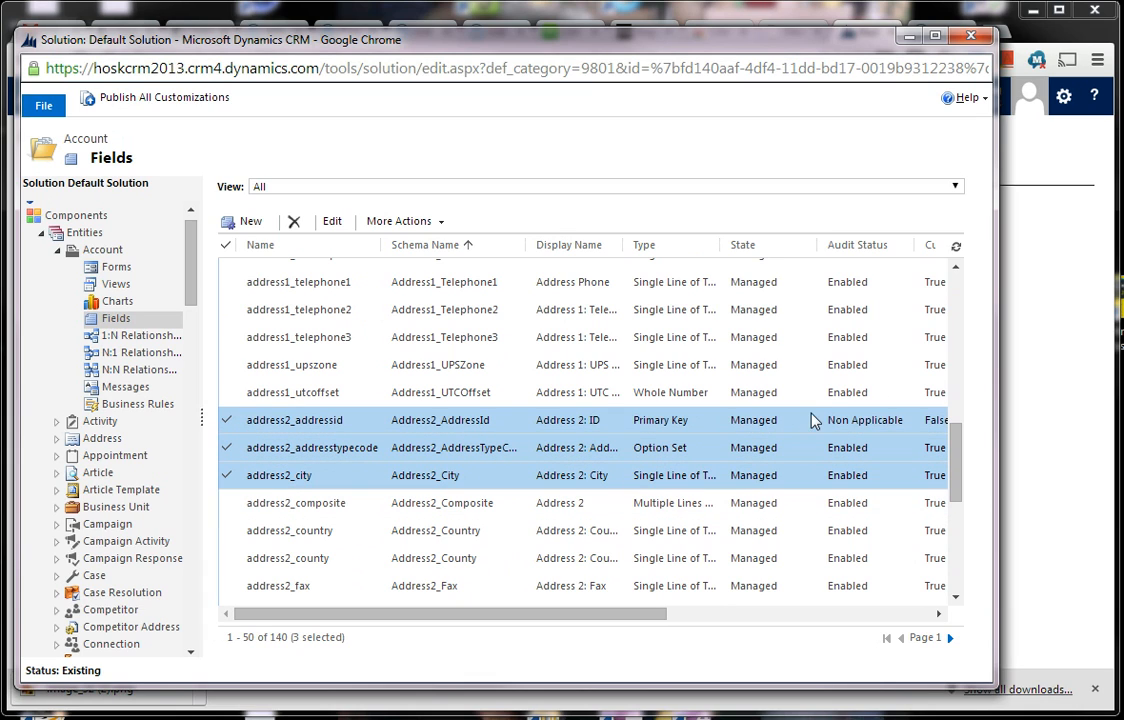
Step: Disable auditing on the Account entity's address2_addresstypecode field, then save and close the field
click(860, 447)
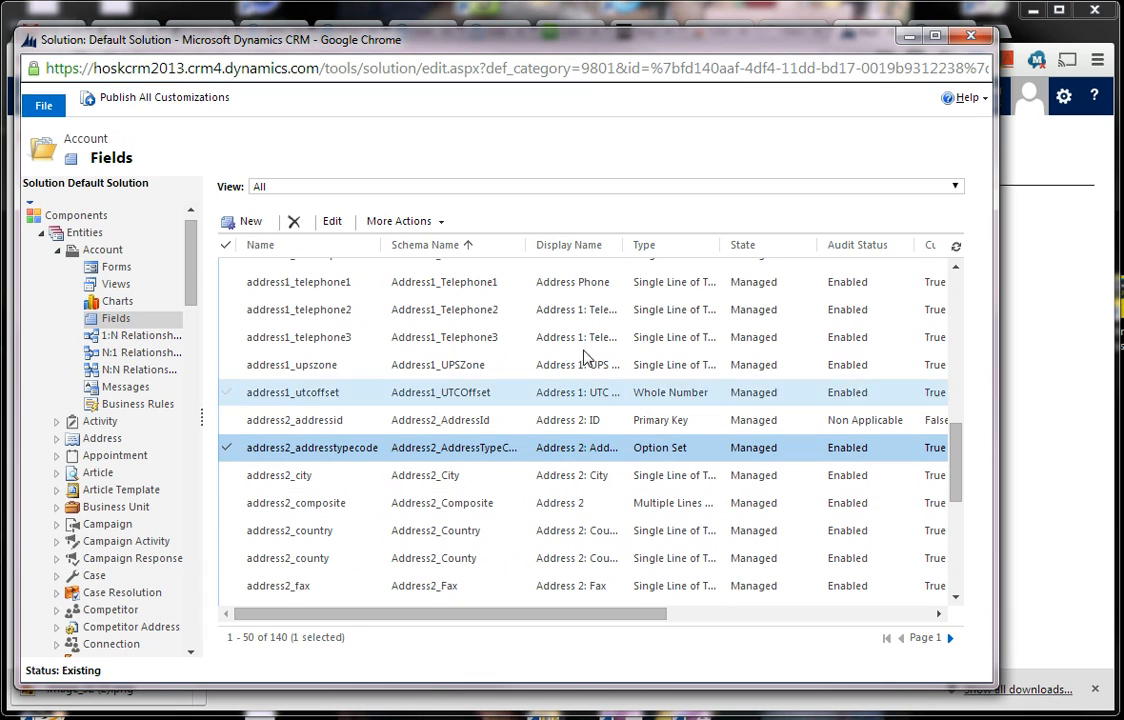
click(418, 224)
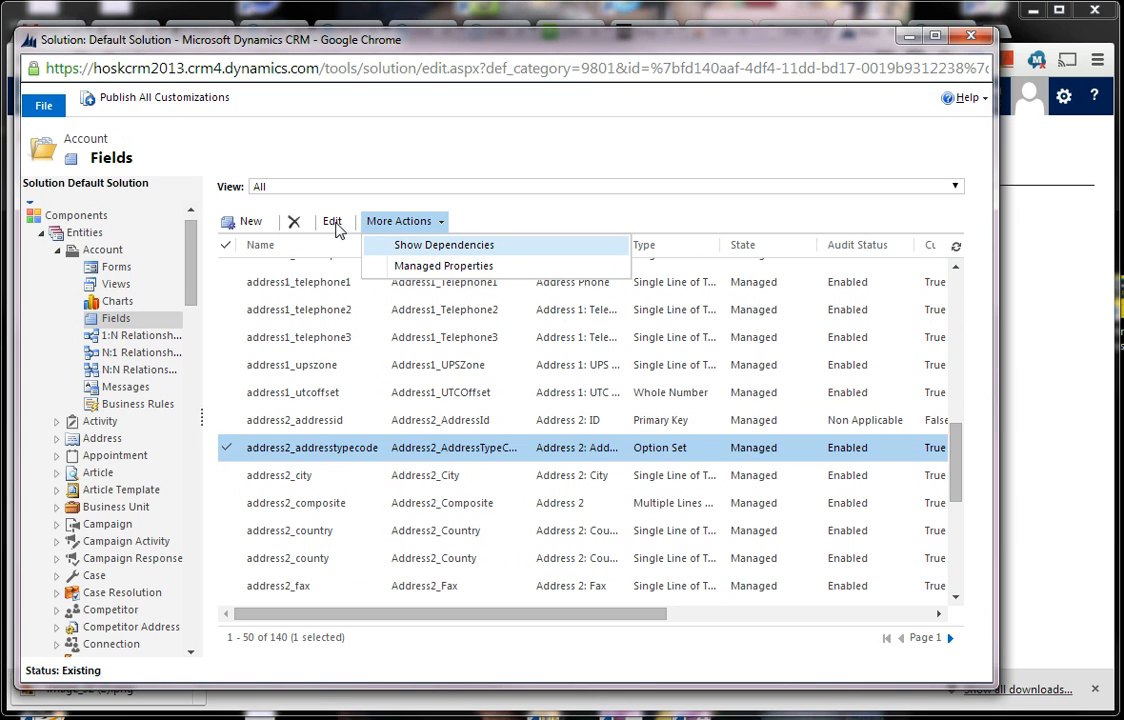
click(592, 246)
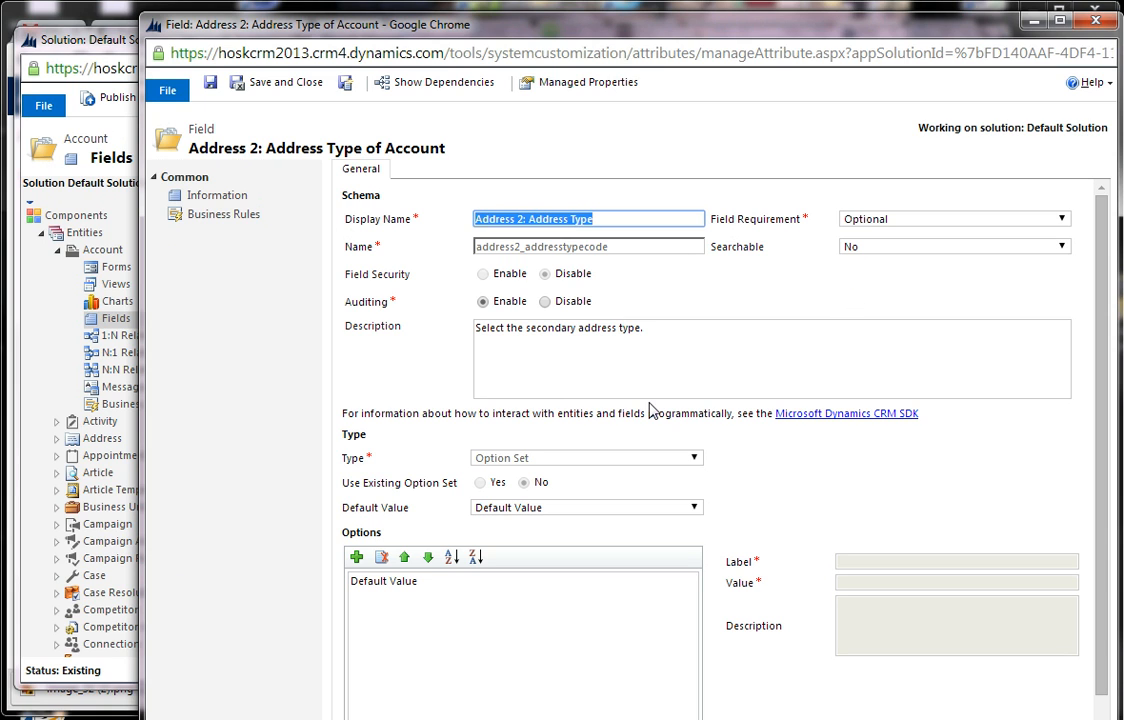
click(545, 301)
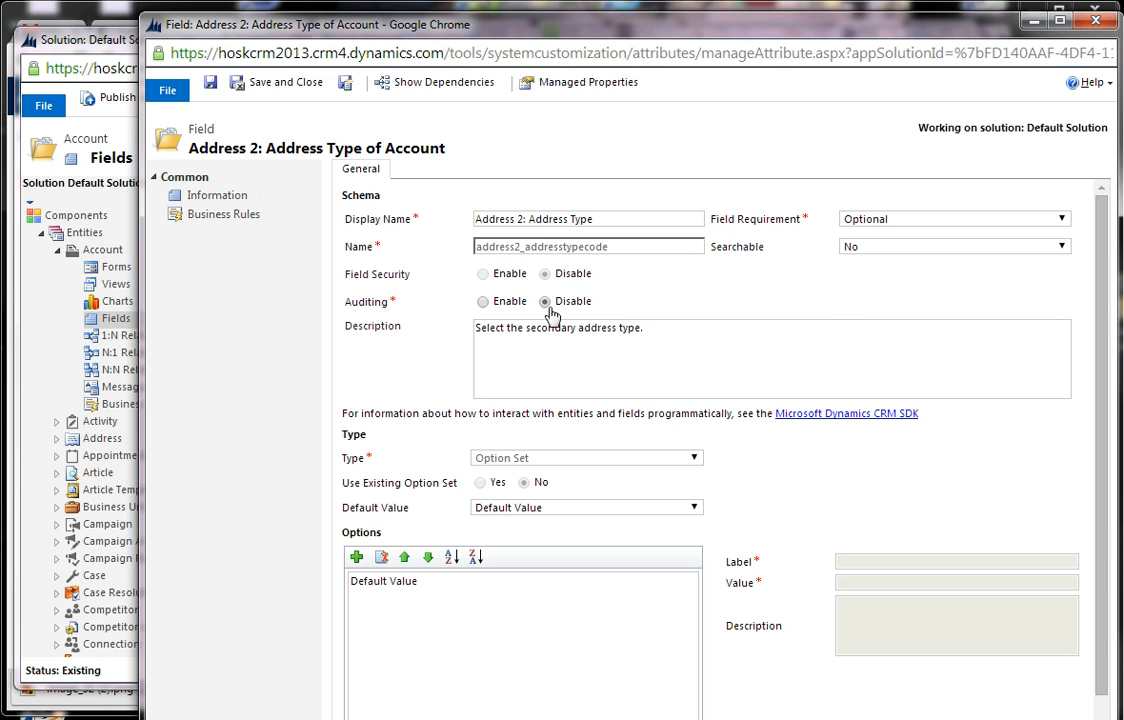
click(255, 87)
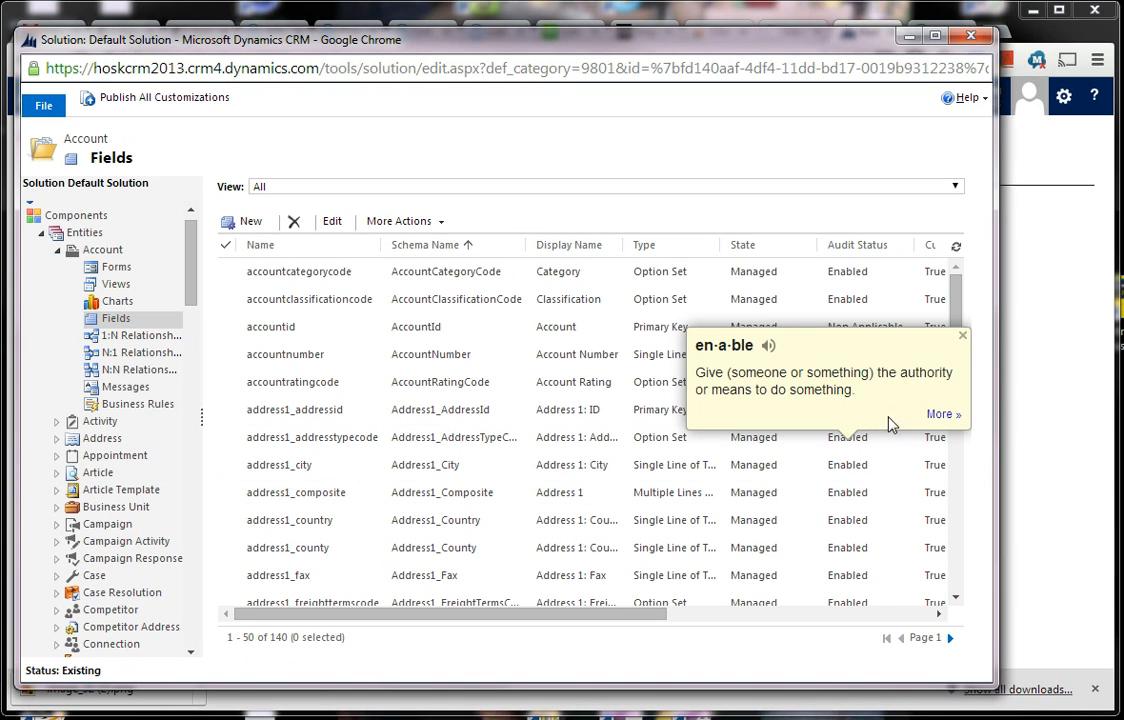
click(962, 339)
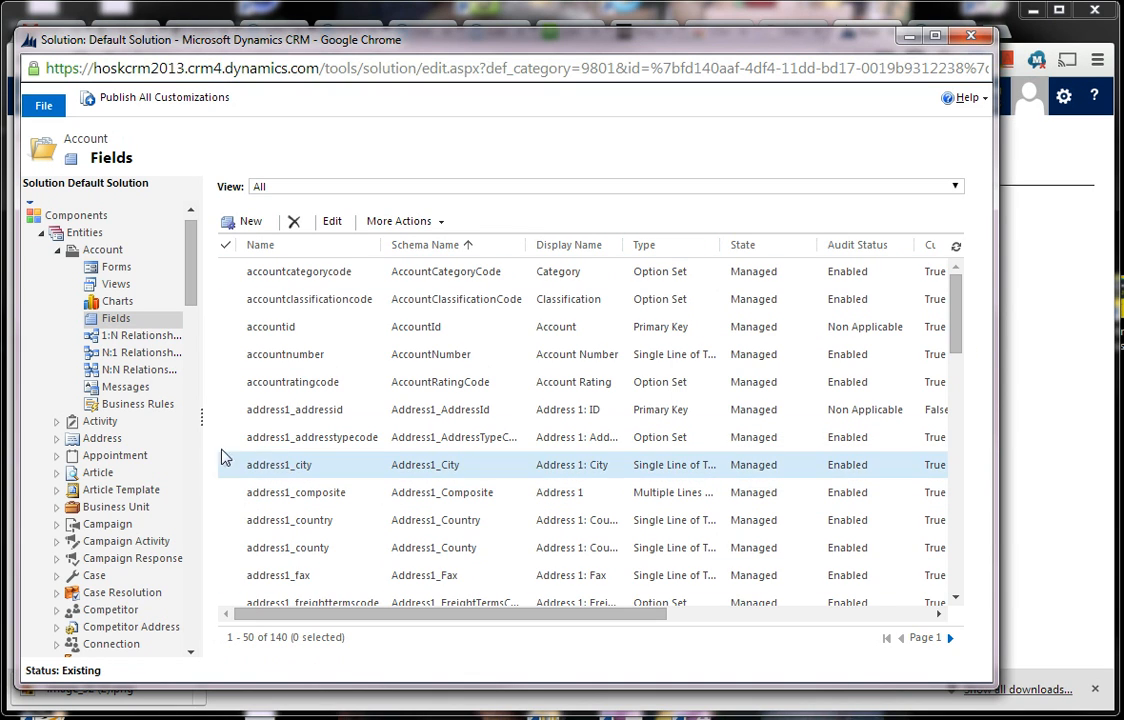
scroll(252, 507, down, 2)
scroll(252, 507, down, 7)
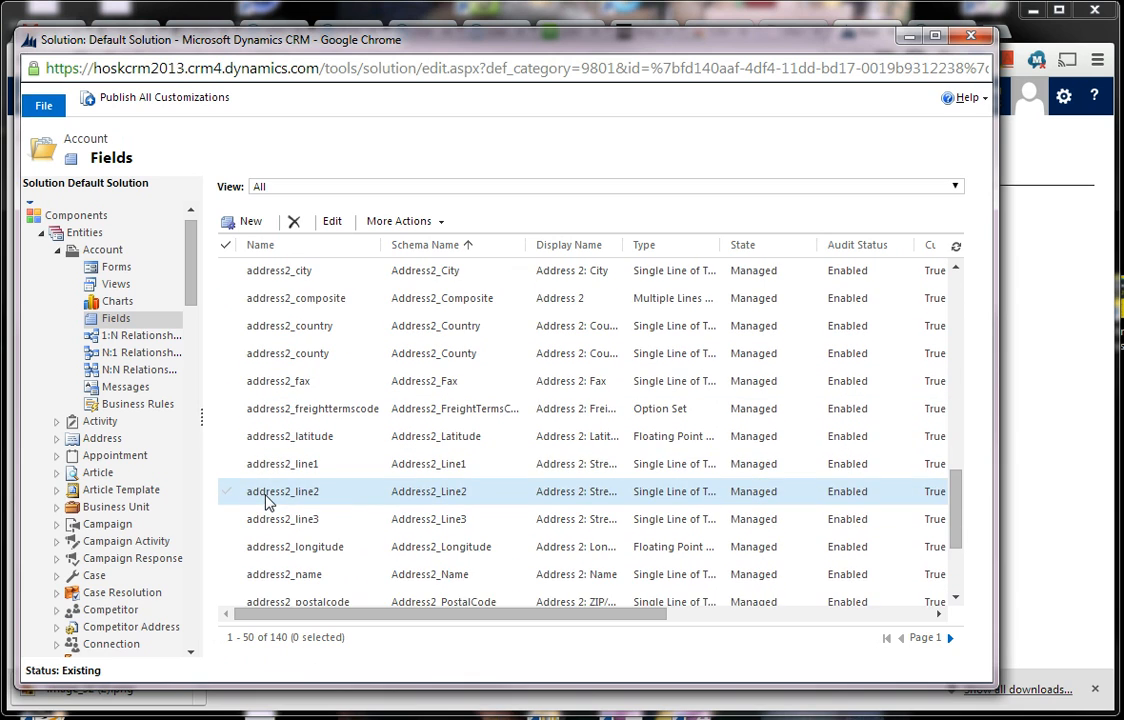
scroll(260, 495, up, 1)
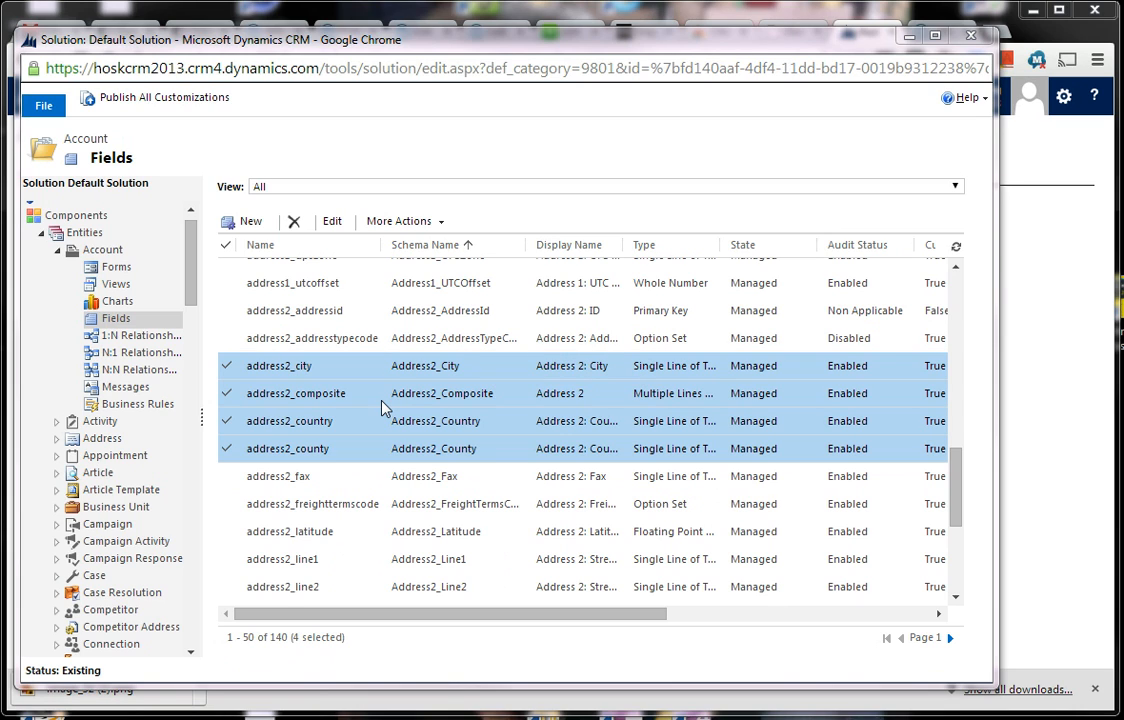
click(228, 480)
click(228, 506)
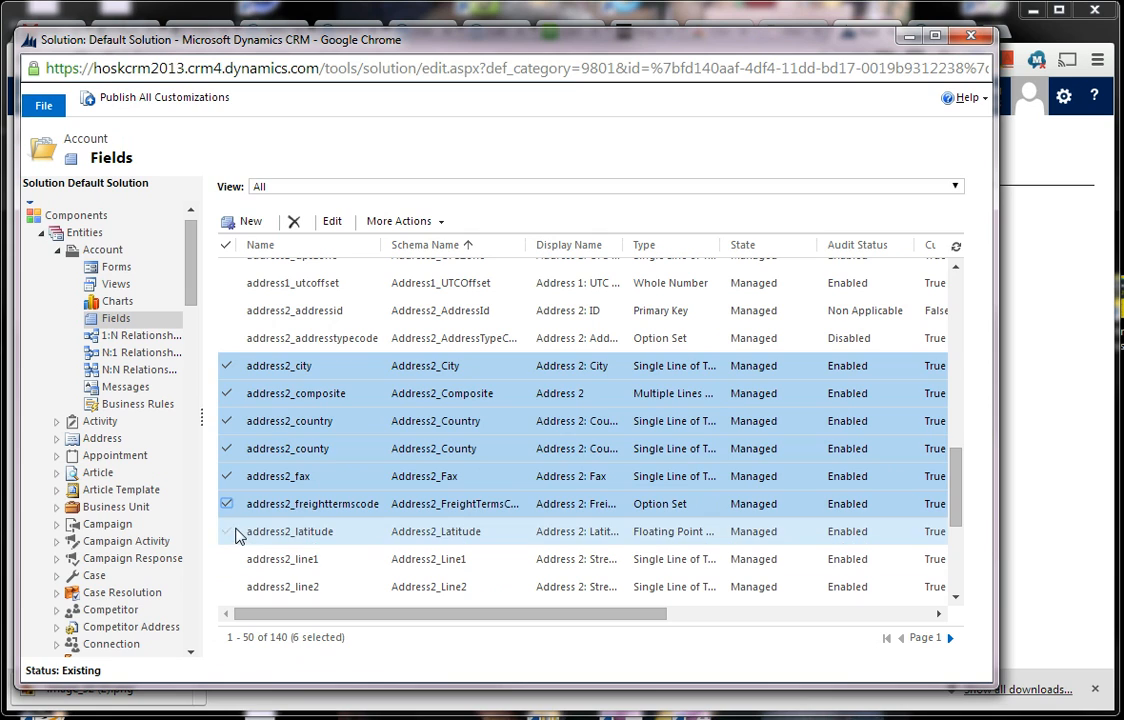
click(237, 533)
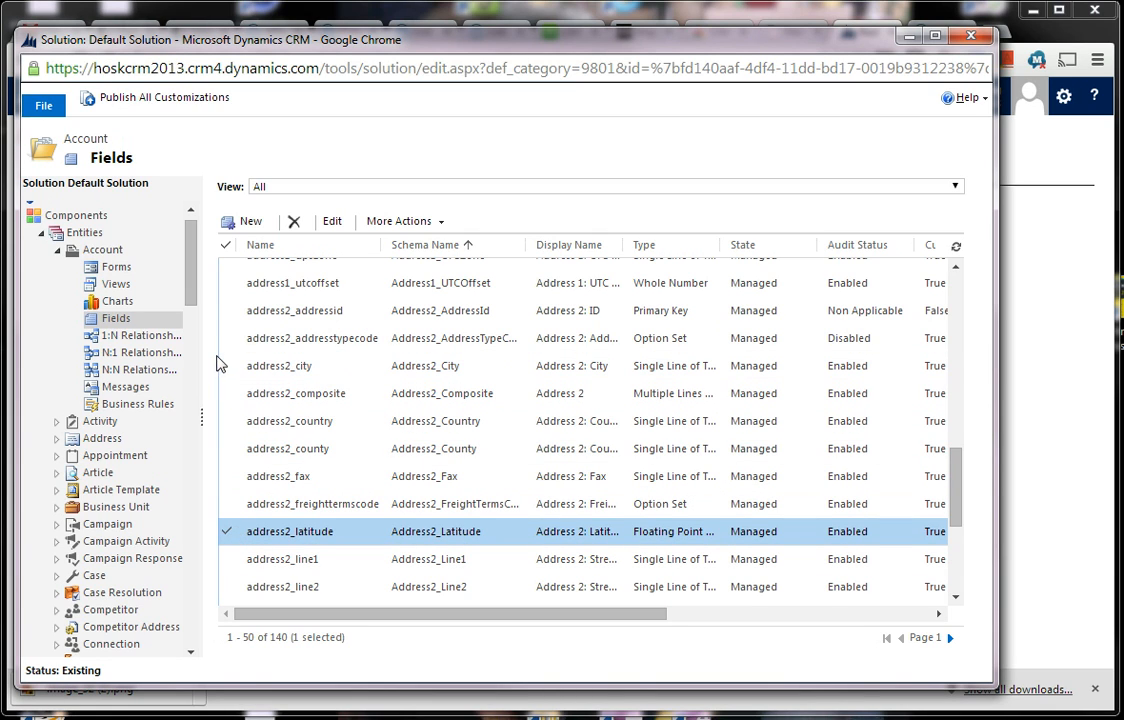
Step: Select the Account fields from address2_addressid through address2_telephone2 and set their auditing to Disabled in one bulk edit
click(228, 315)
key(shift+Down)
key(shift+Down)
key(shift+Down)
key(shift+Down)
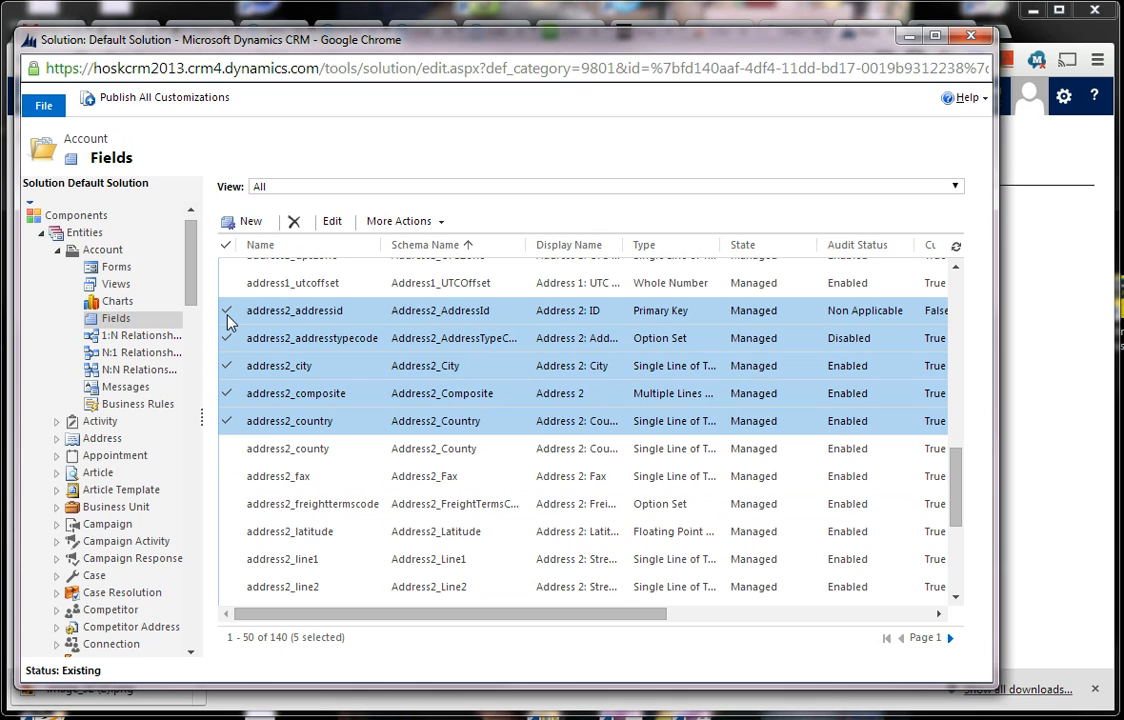
key(shift+Down)
key(shift+Down)
key(shift+Down)
key(shift+Down)
key(shift+Down)
key(shift+Down)
key(shift+Down)
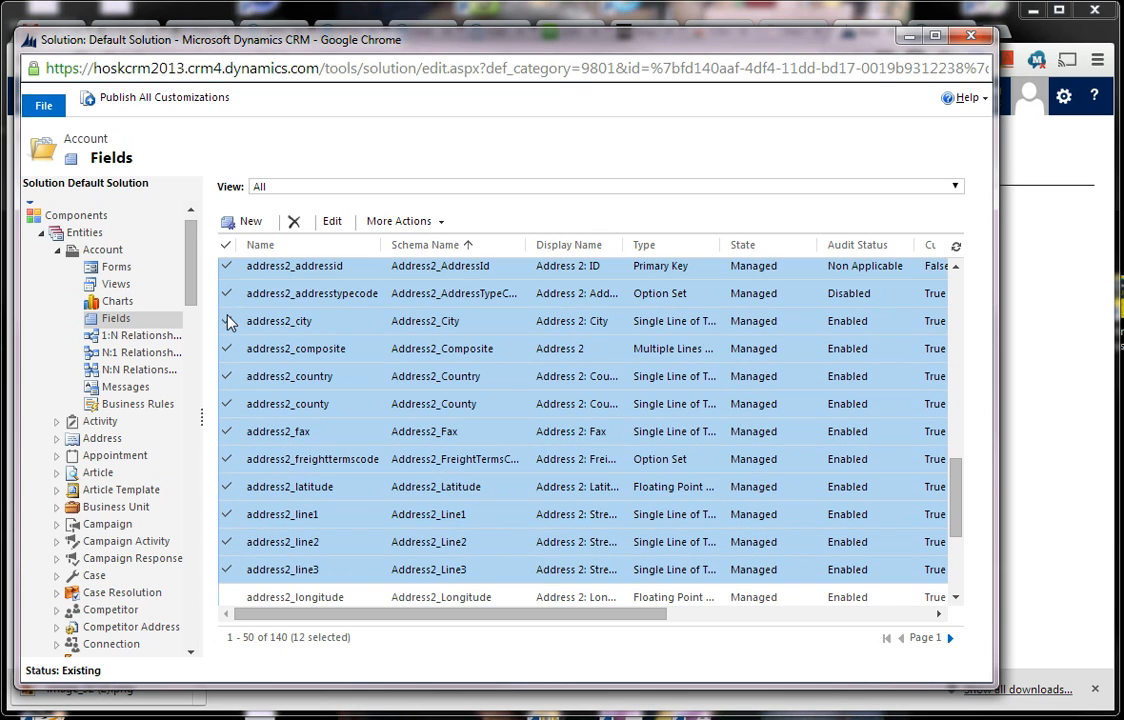
key(shift+Down)
key(shift+Down)
key(shift+Down)
key(shift+Down)
key(shift+Down)
key(shift+Down)
key(shift+Down)
key(shift+Down)
key(shift+Down)
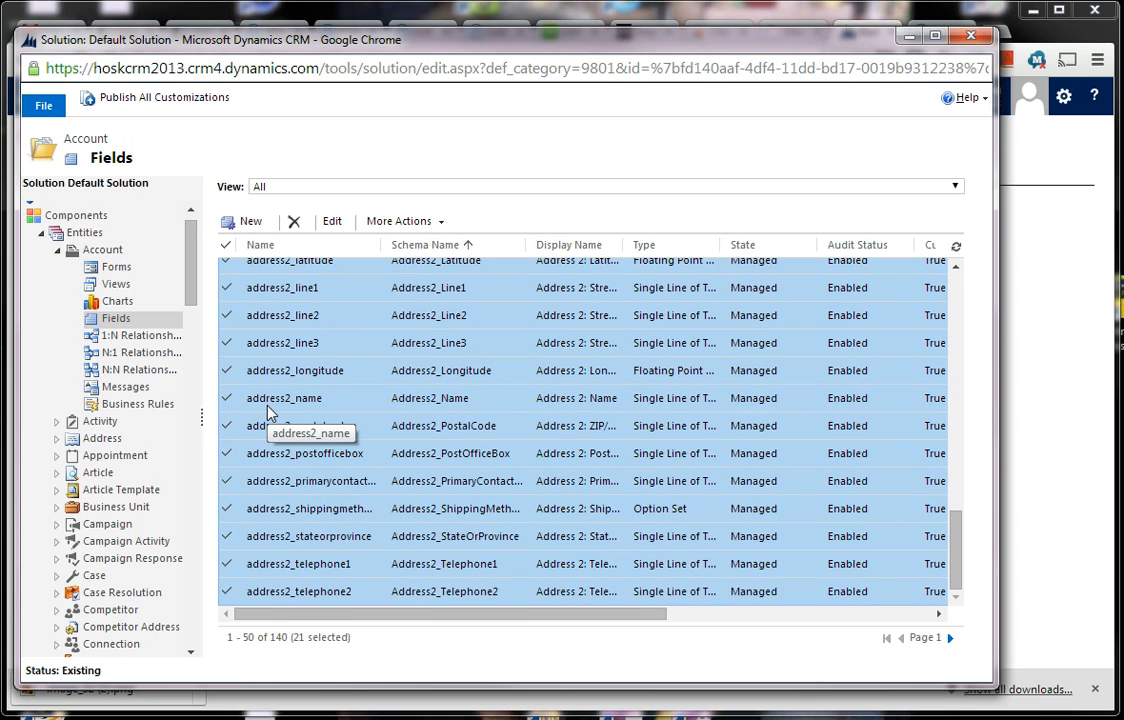
scroll(310, 461, up, 1)
scroll(310, 461, down, 1)
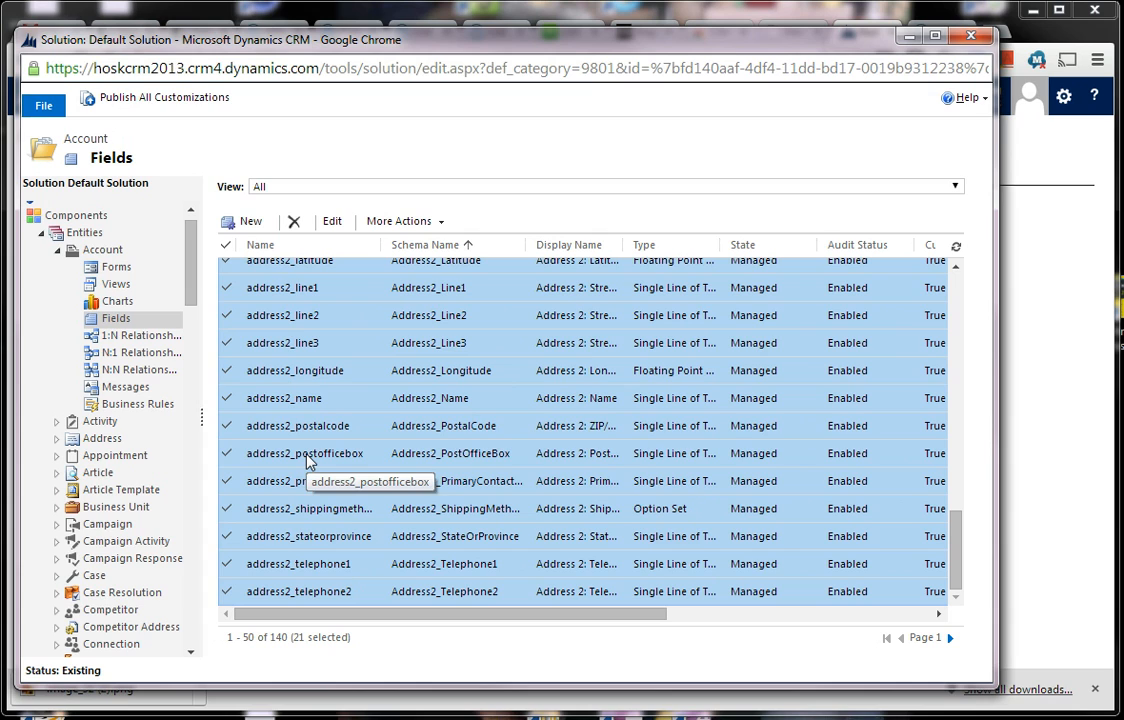
click(332, 221)
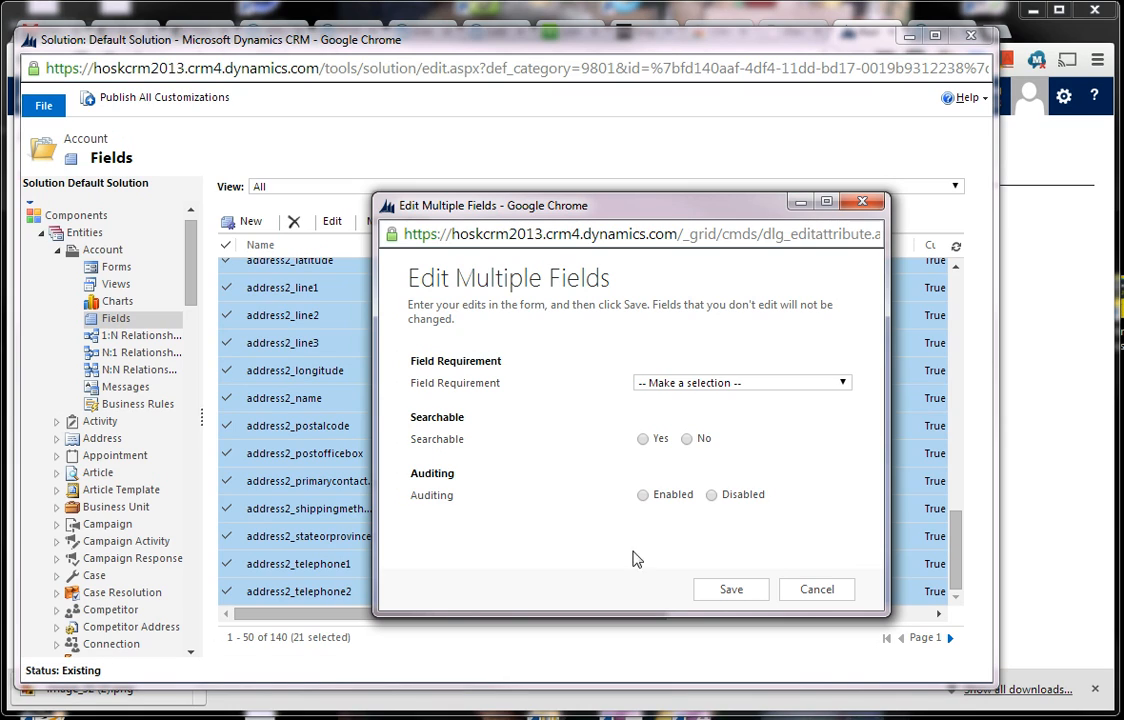
click(711, 494)
click(735, 594)
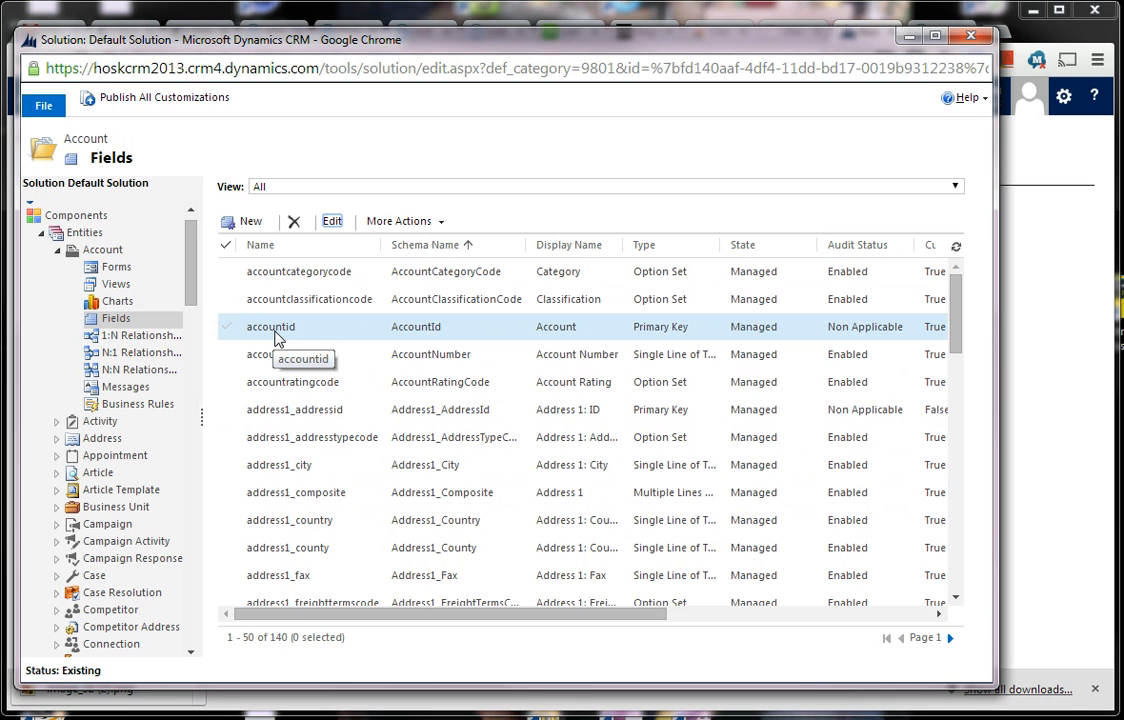
Step: Check the audit status of the address2 fields in the Account field list
scroll(344, 384, down, 7)
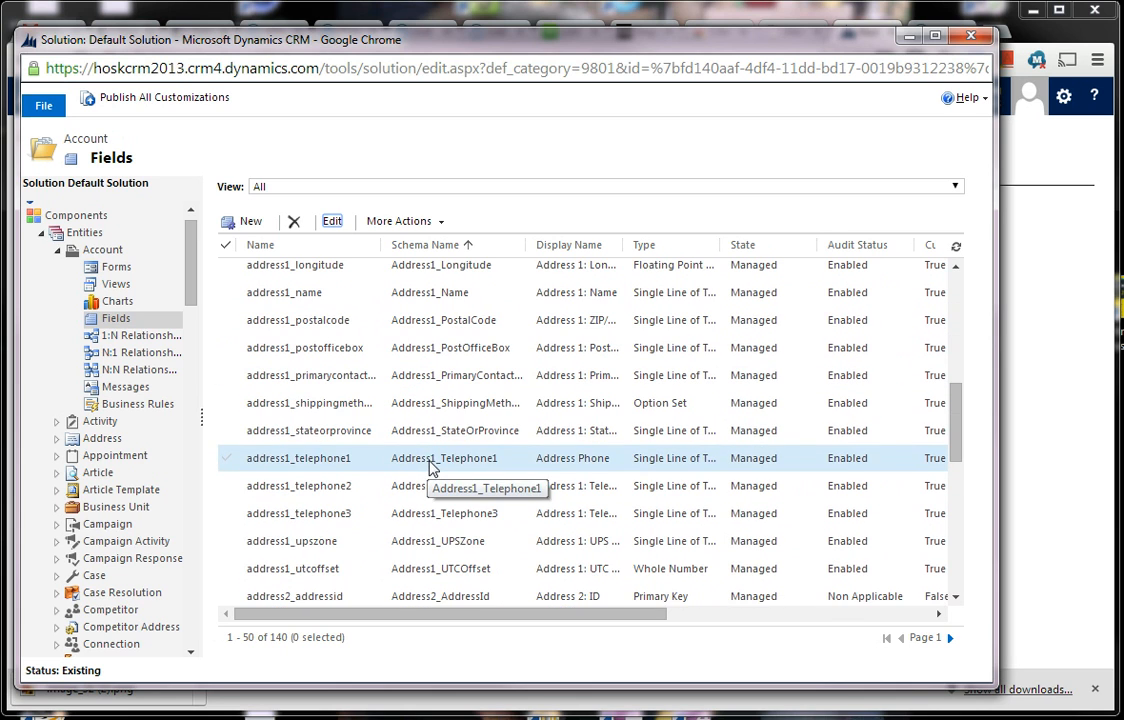
scroll(430, 467, up, 5)
scroll(430, 467, down, 4)
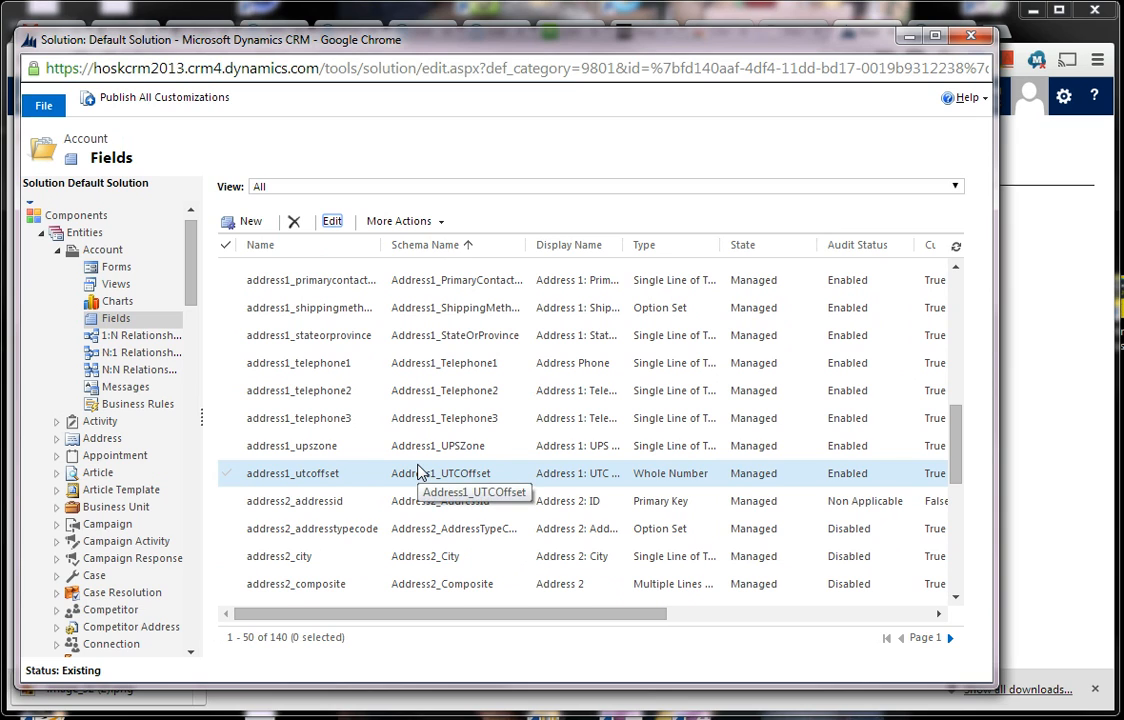
scroll(420, 472, down, 3)
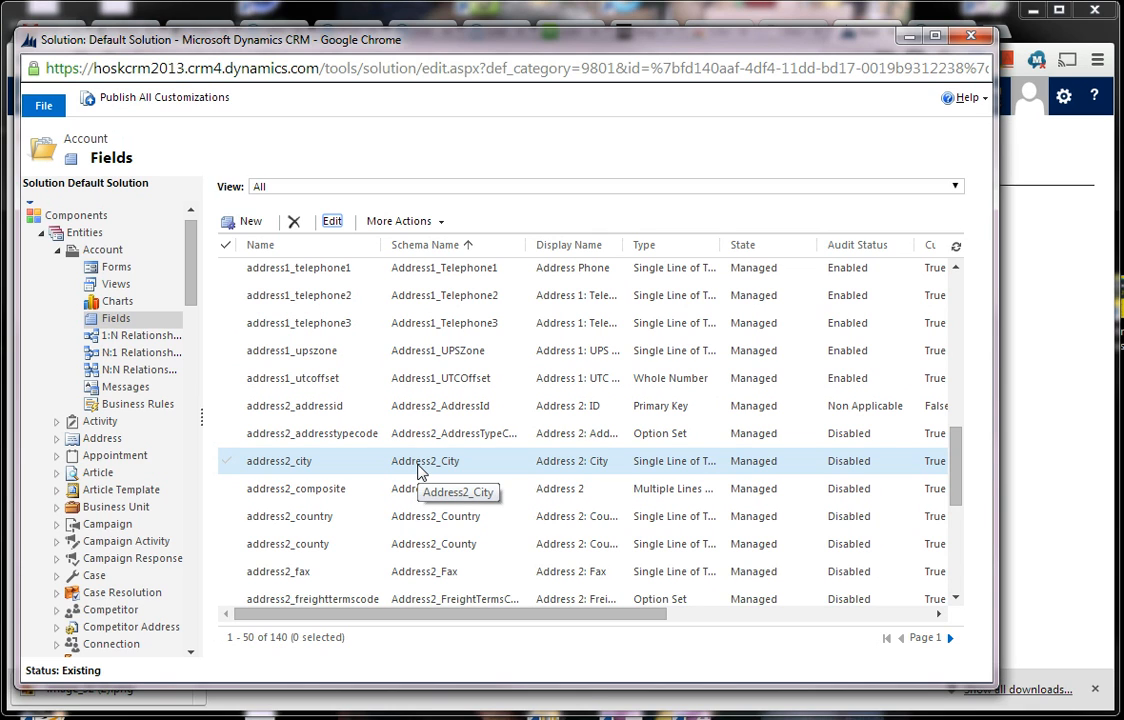
scroll(420, 472, down, 5)
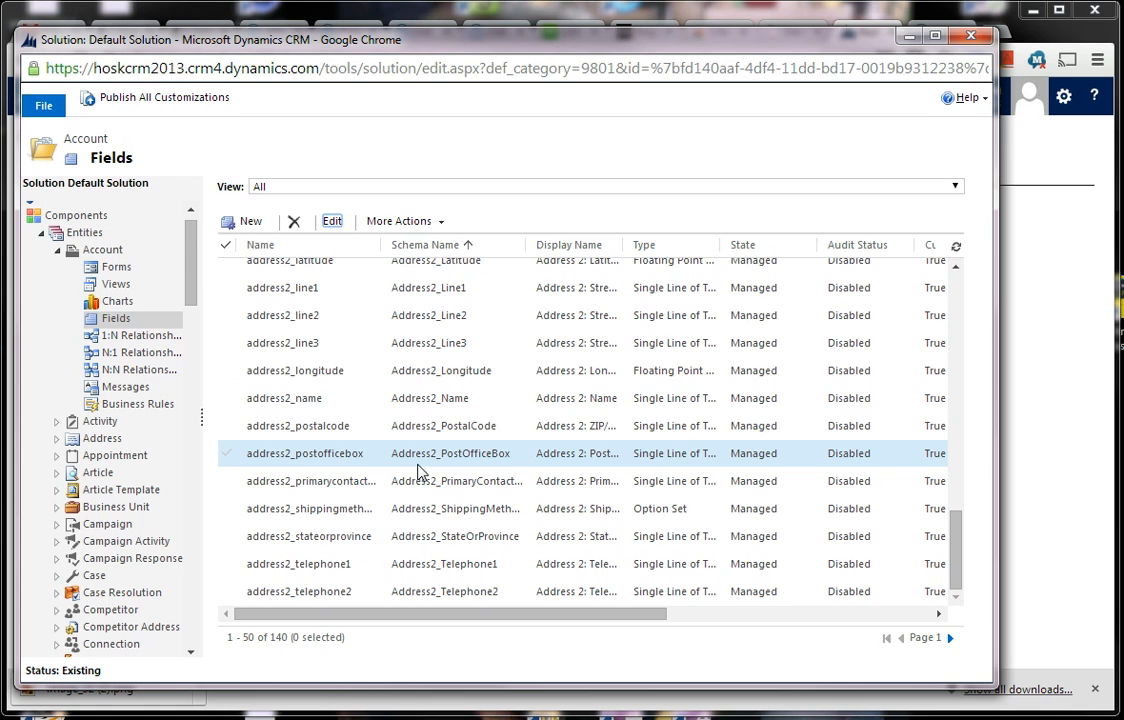
scroll(420, 472, up, 3)
scroll(420, 472, down, 3)
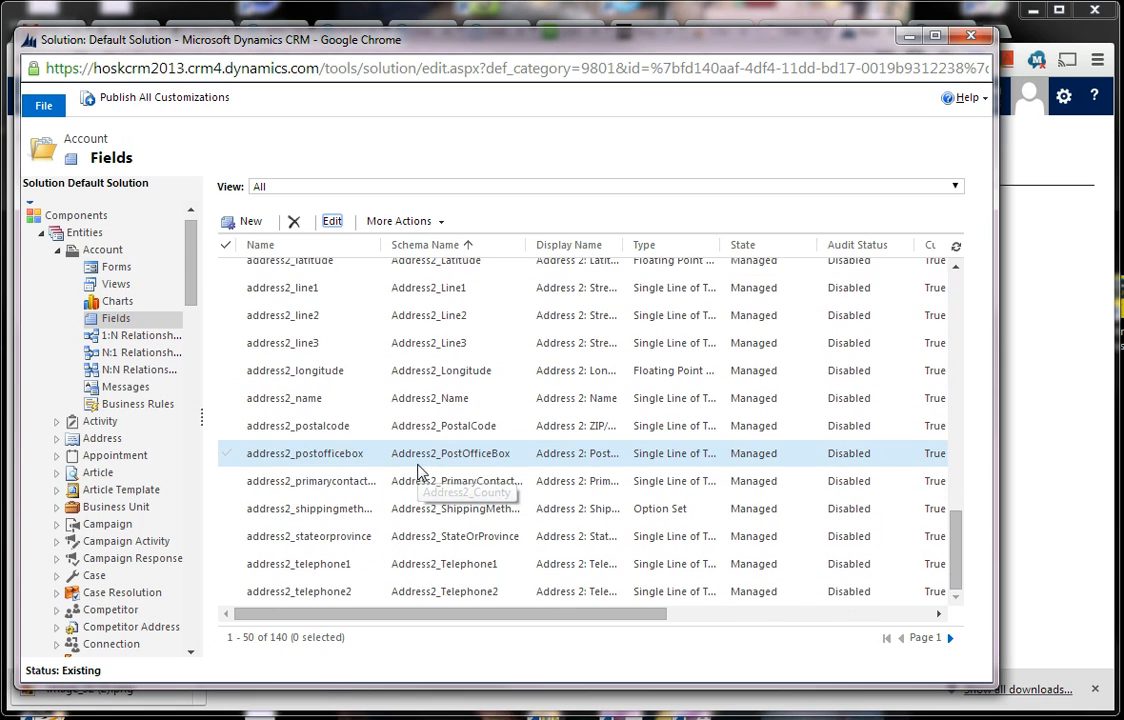
scroll(421, 469, up, 4)
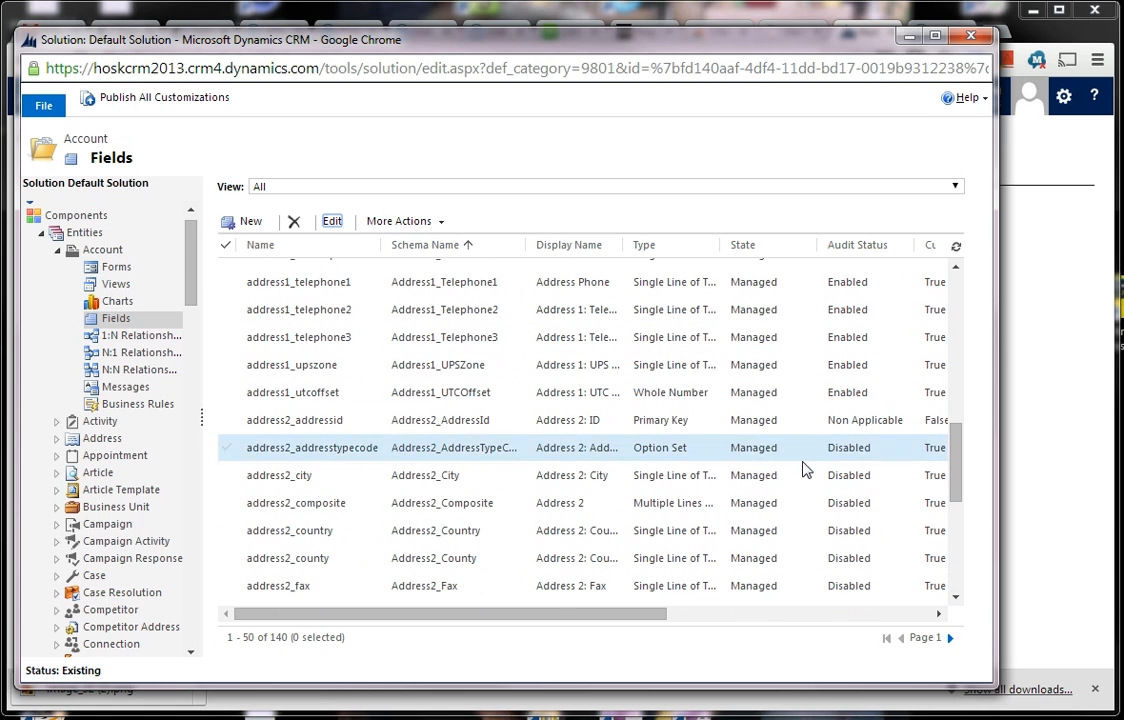
Step: Publish all customizations and close the solution window
click(157, 106)
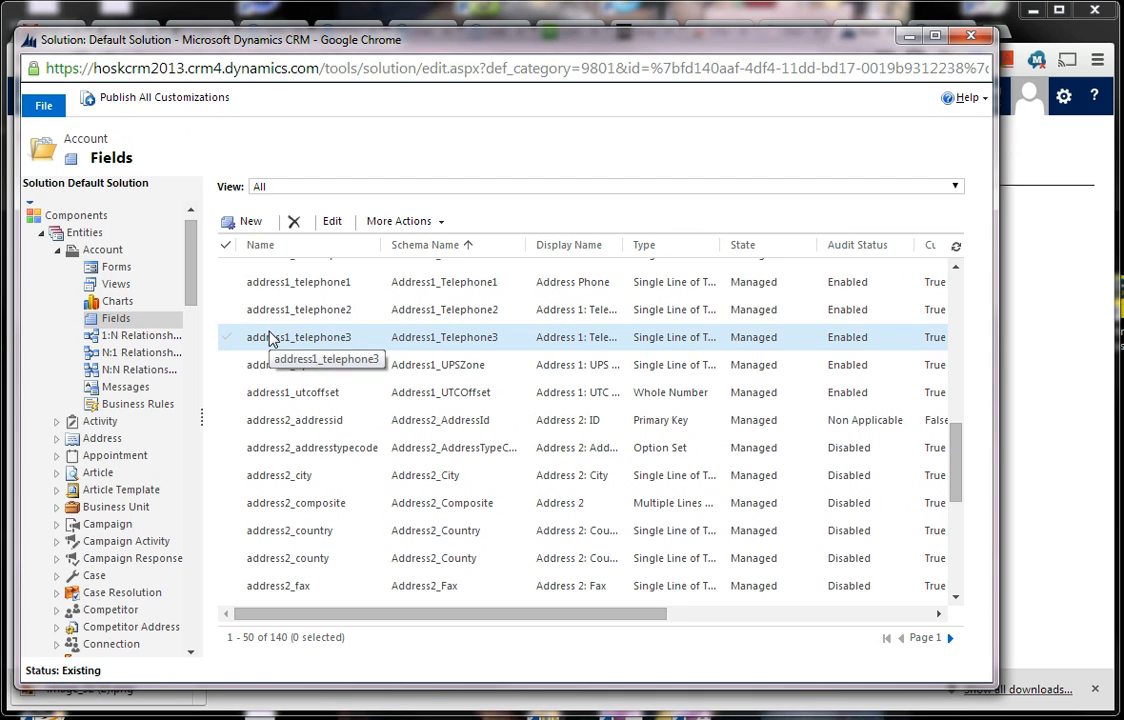
click(974, 37)
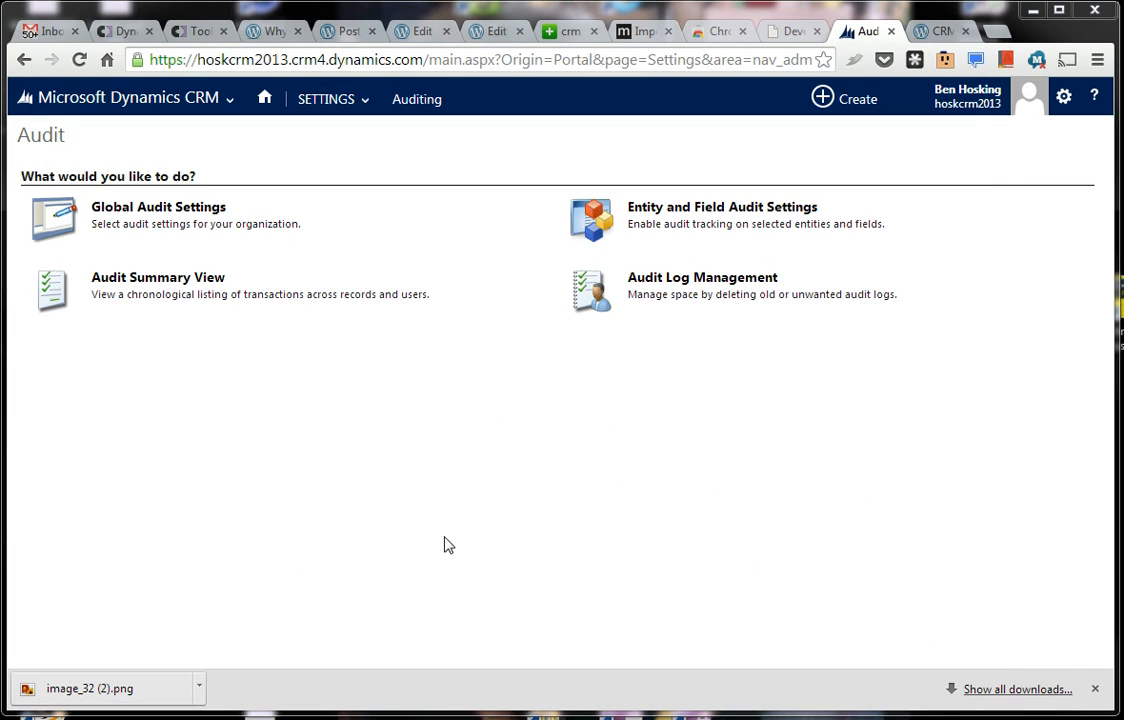
Step: Open the Audit Summary View and look through the logged audit events and their entities
click(190, 278)
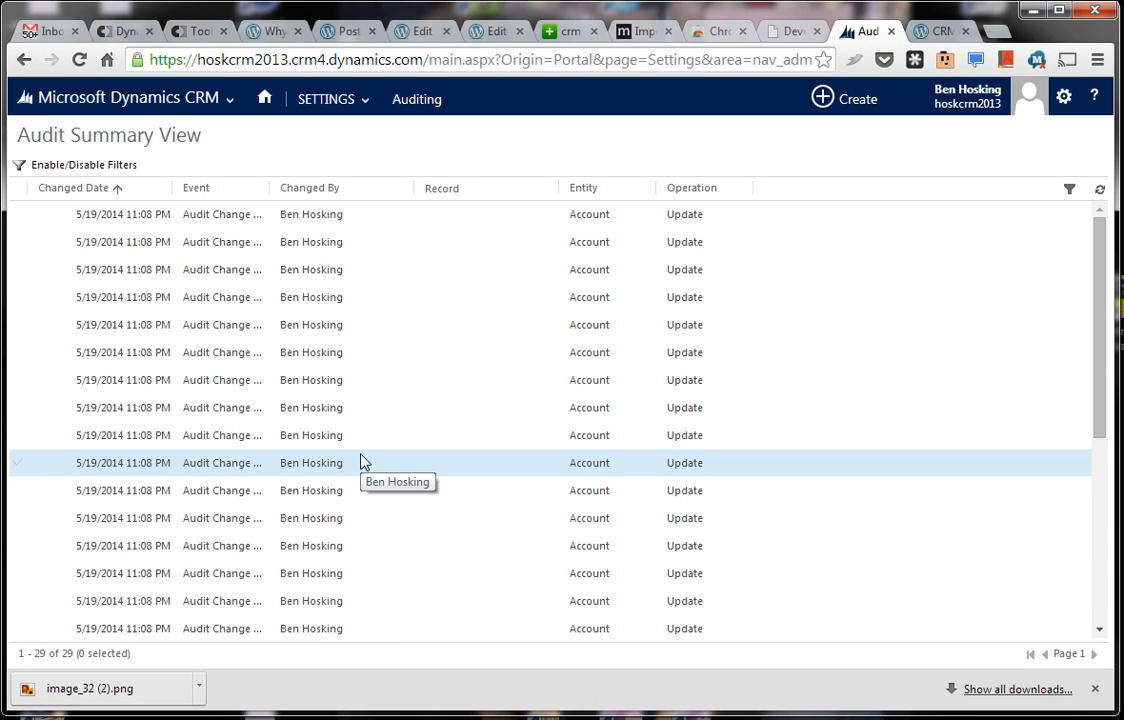
scroll(363, 462, down, 3)
scroll(363, 462, up, 3)
scroll(478, 231, down, 3)
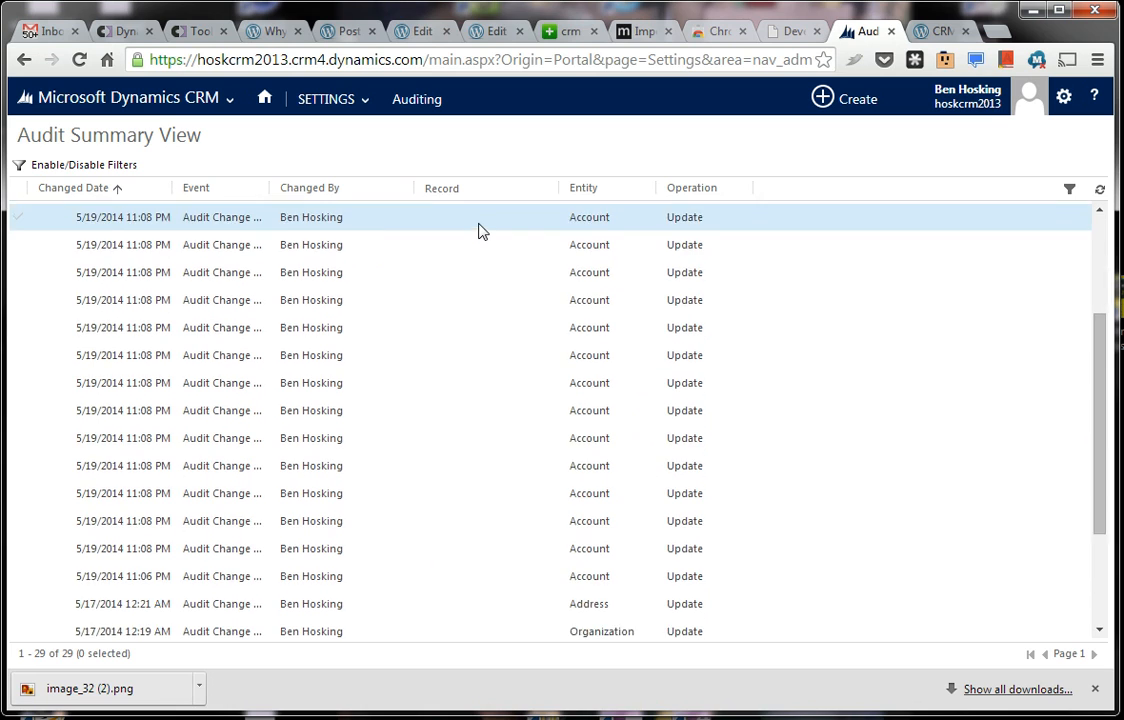
scroll(478, 231, up, 3)
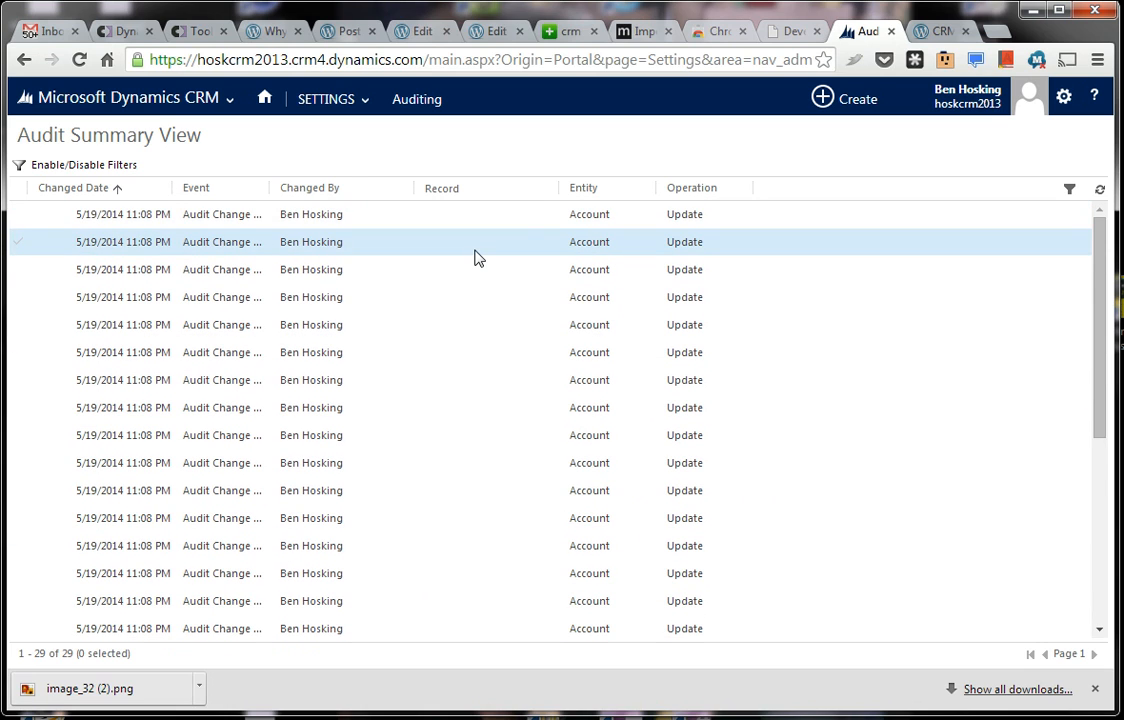
scroll(518, 229, down, 4)
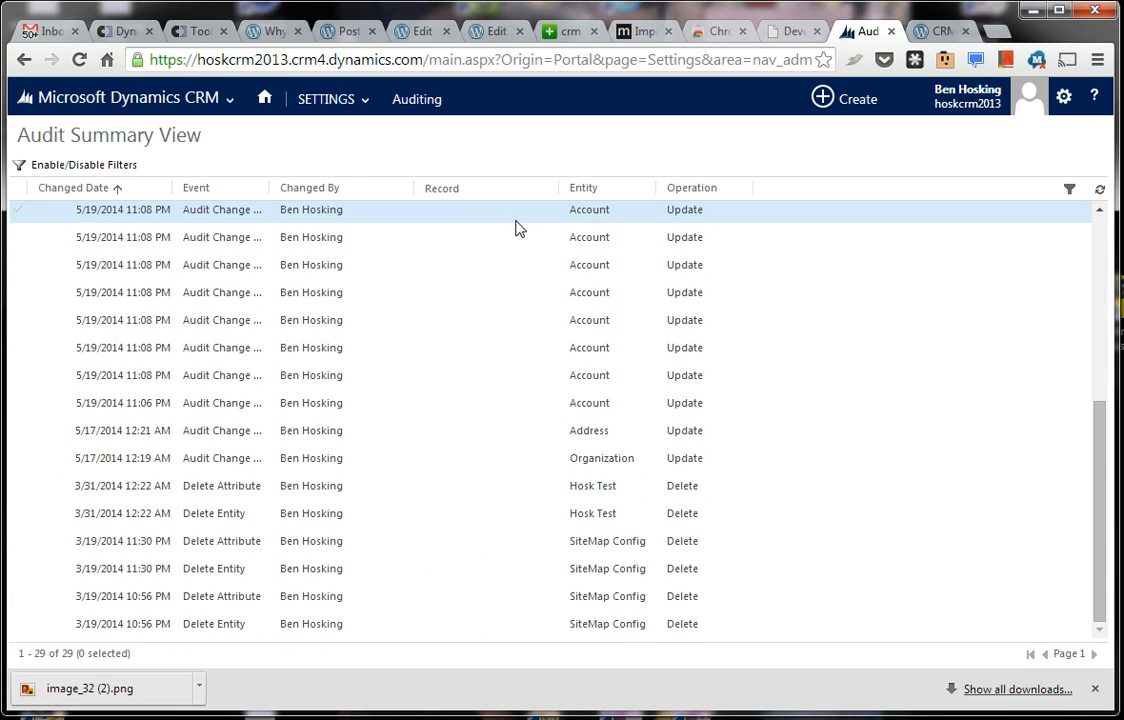
scroll(518, 229, up, 4)
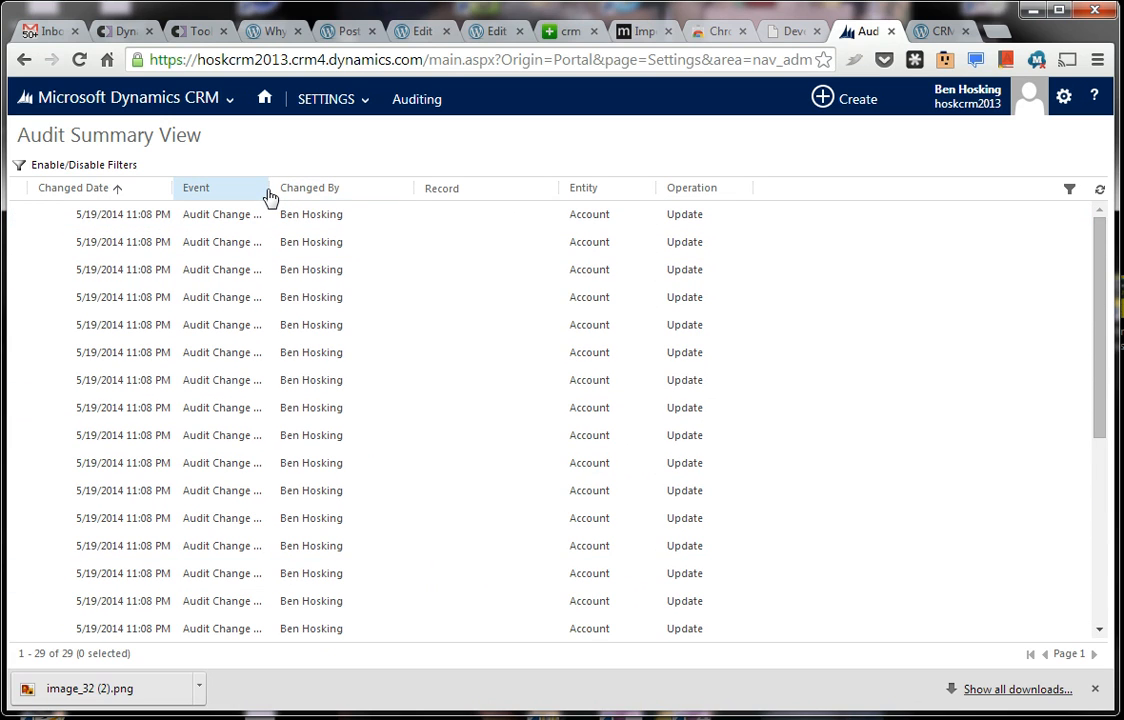
Step: Widen the Event column to show full event names and review the list of audit events
drag(268, 188, 414, 198)
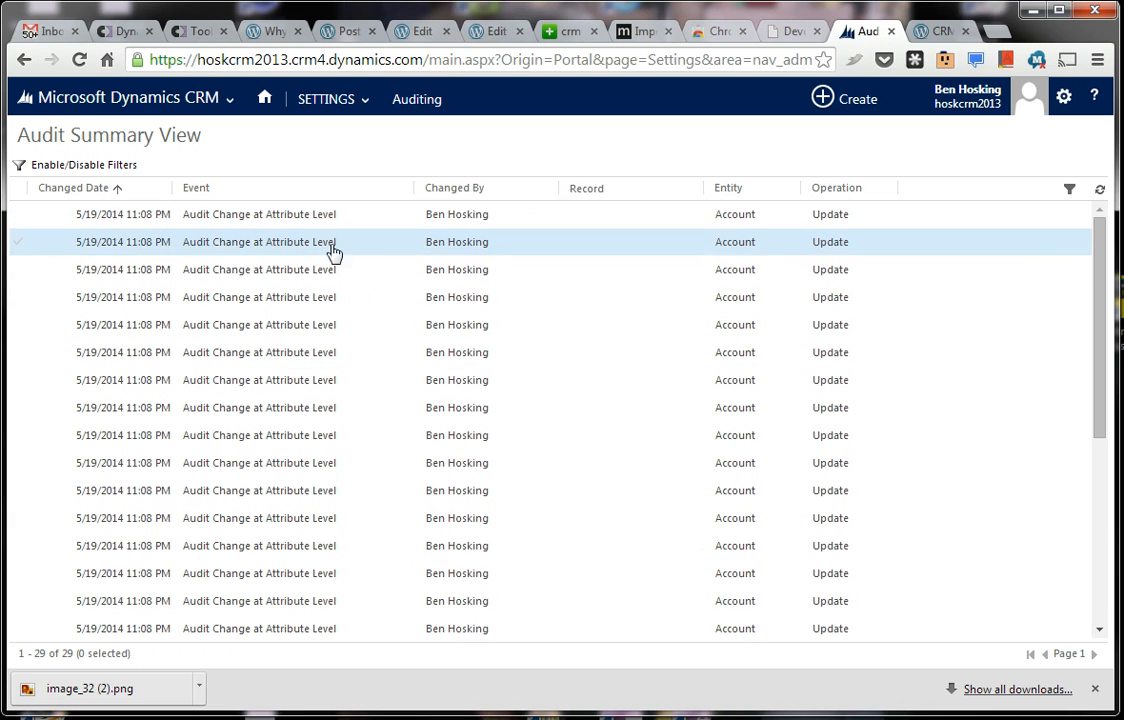
scroll(552, 310, down, 2)
scroll(552, 310, down, 2)
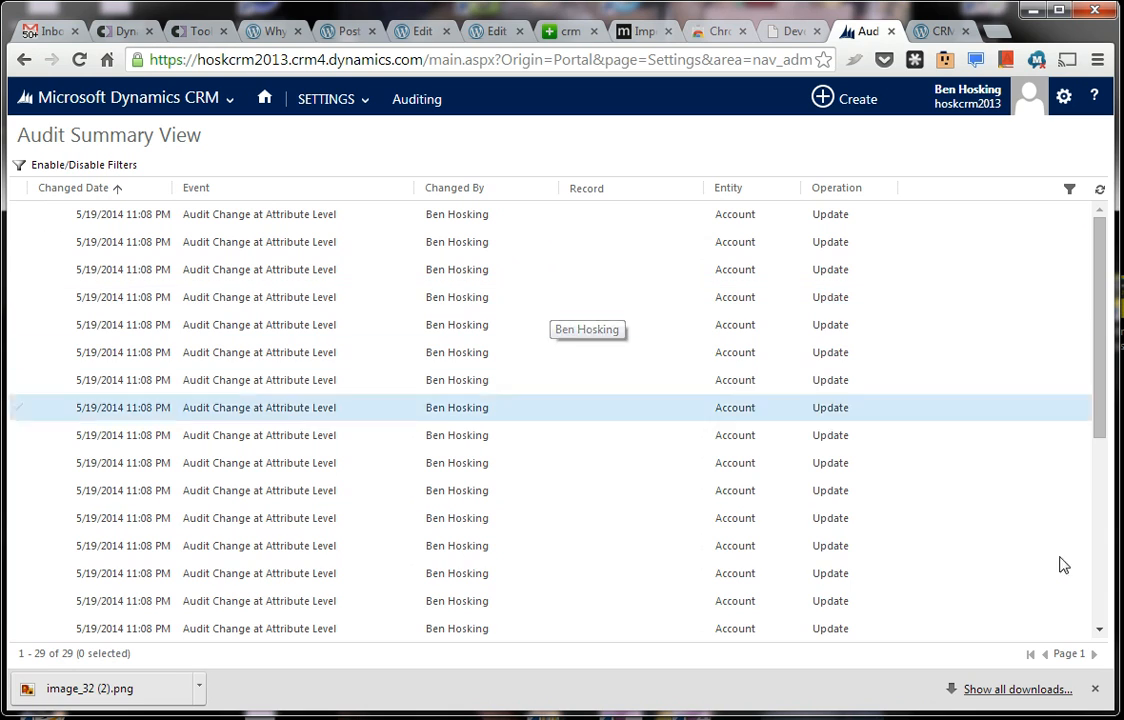
scroll(216, 320, down, 4)
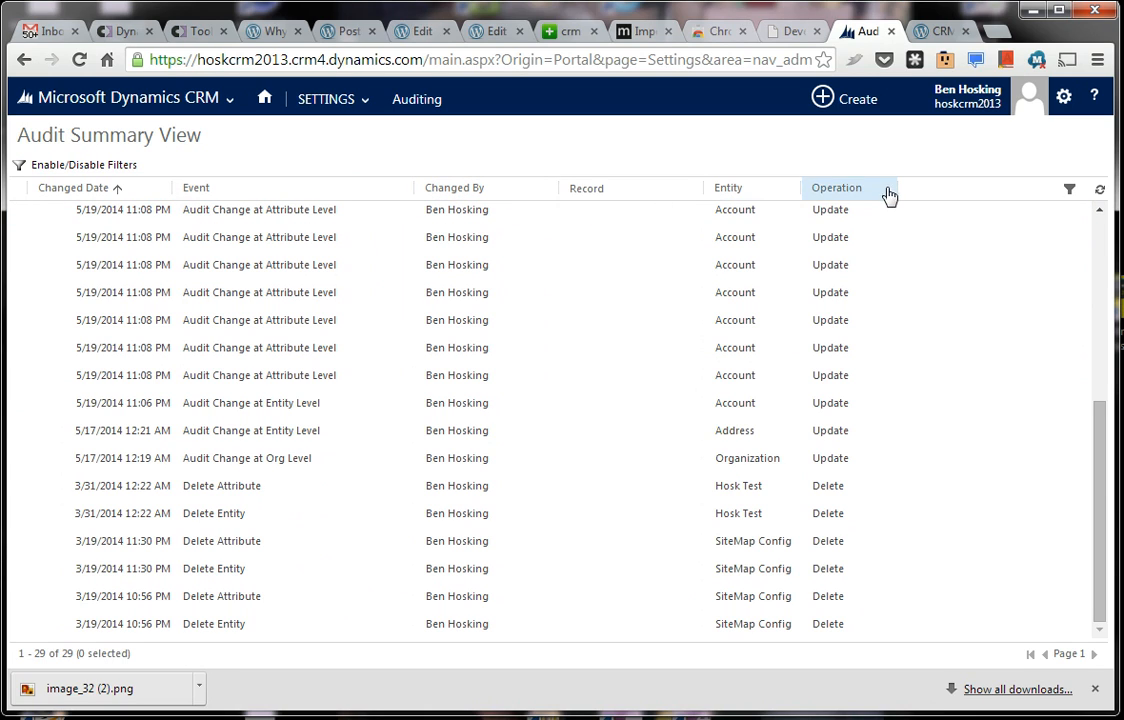
Step: Turn on column filters in the audit summary and open the filter options for Changed By
click(1069, 193)
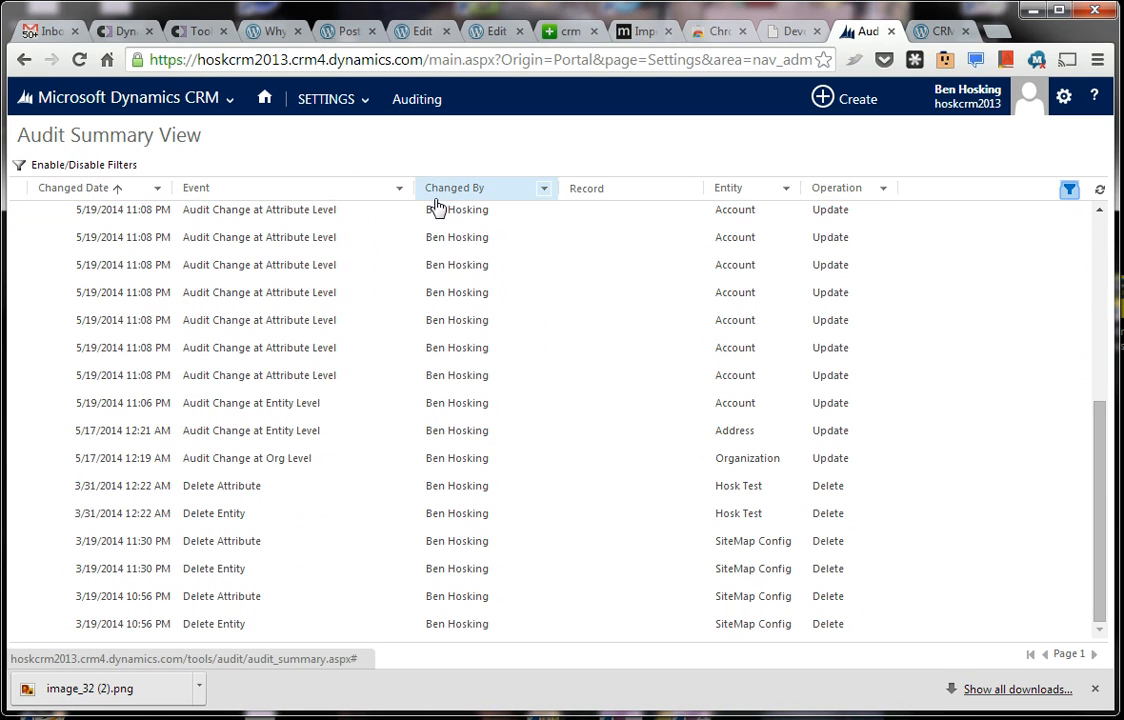
click(545, 190)
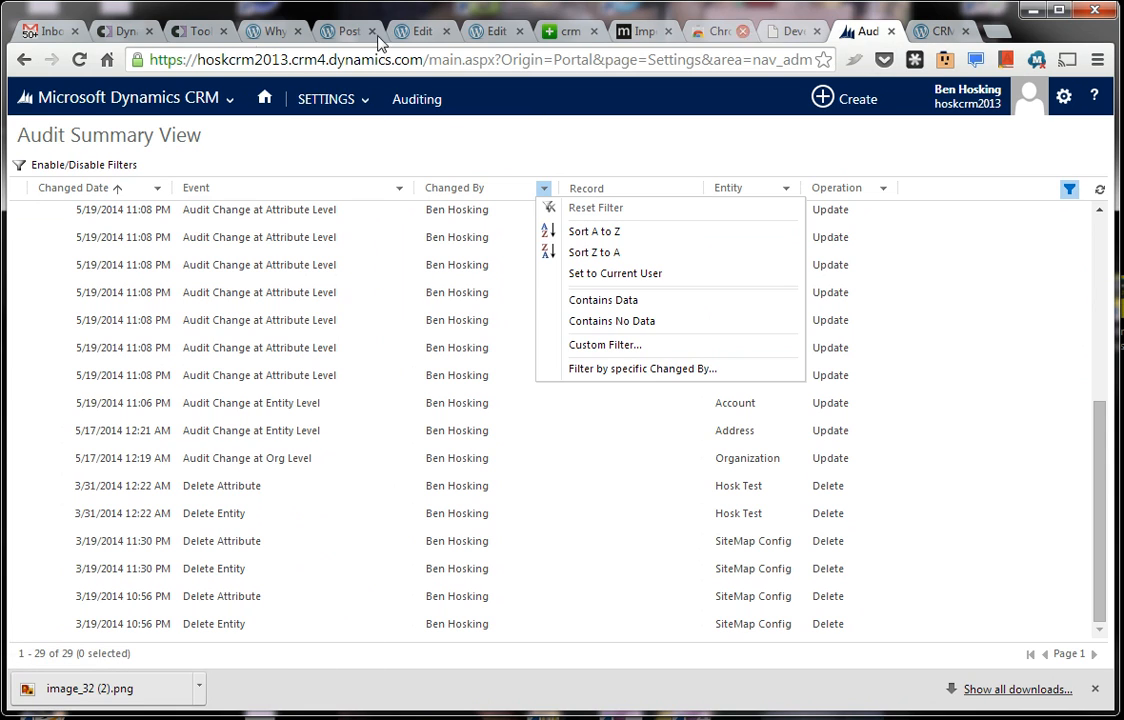
Step: Go to the Accounts list in the Sales area and open the account below Blue Yonder Airlines (sample)
click(326, 99)
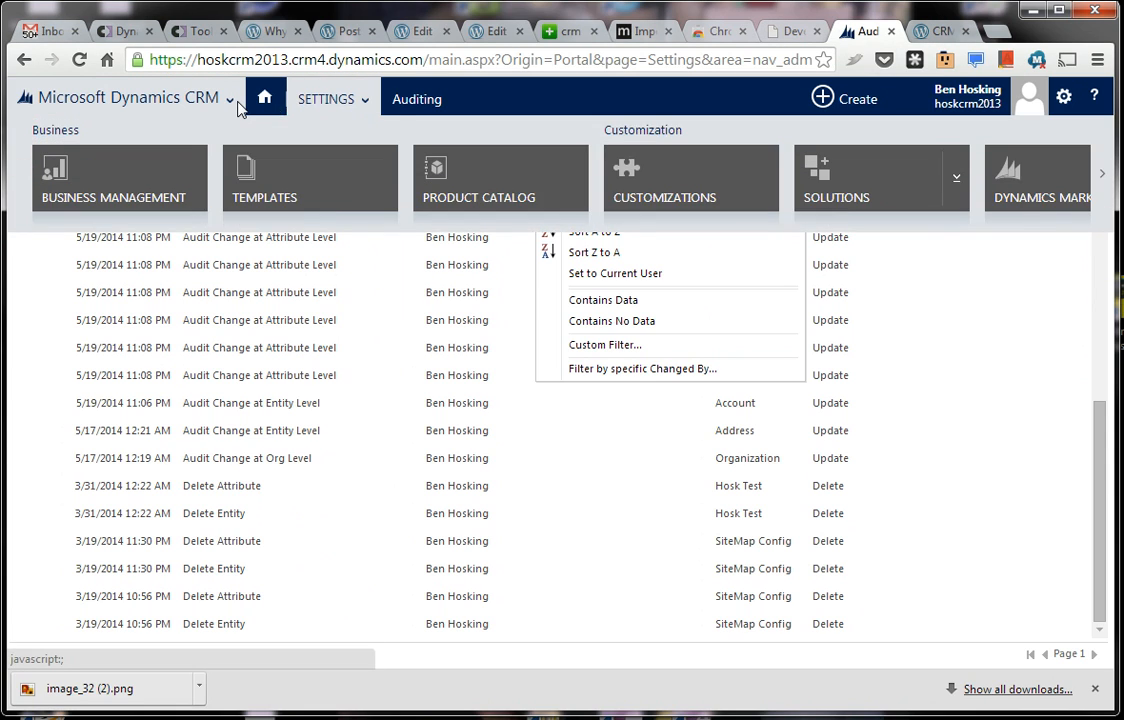
click(232, 100)
click(283, 180)
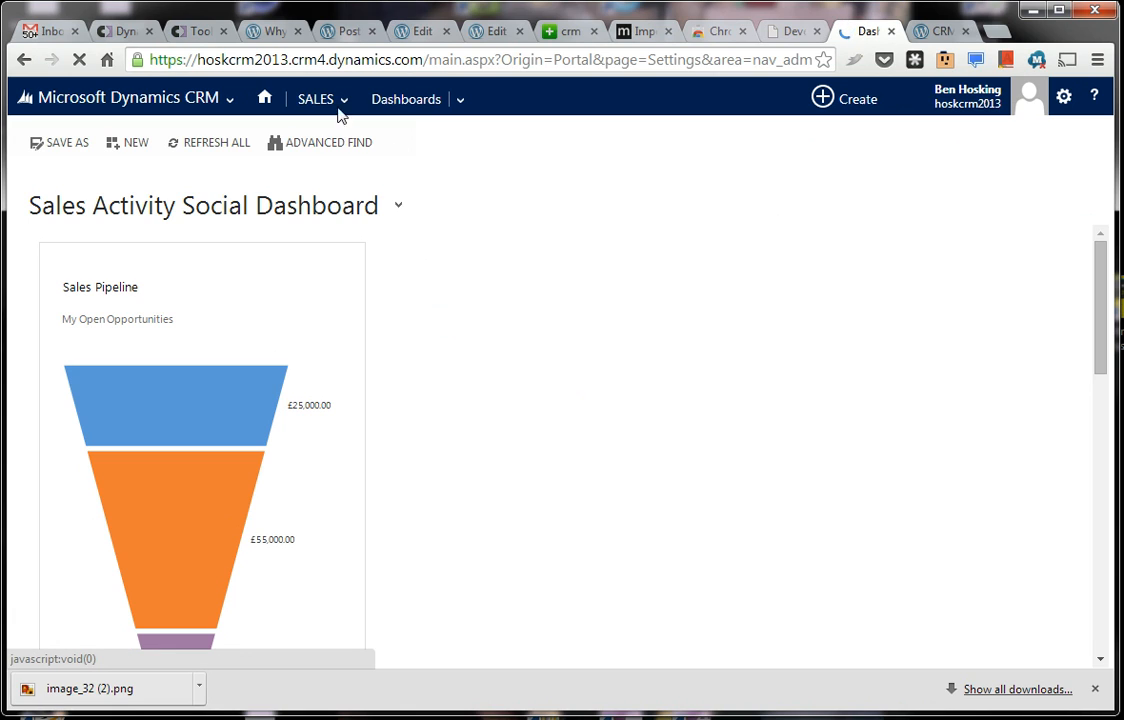
click(345, 101)
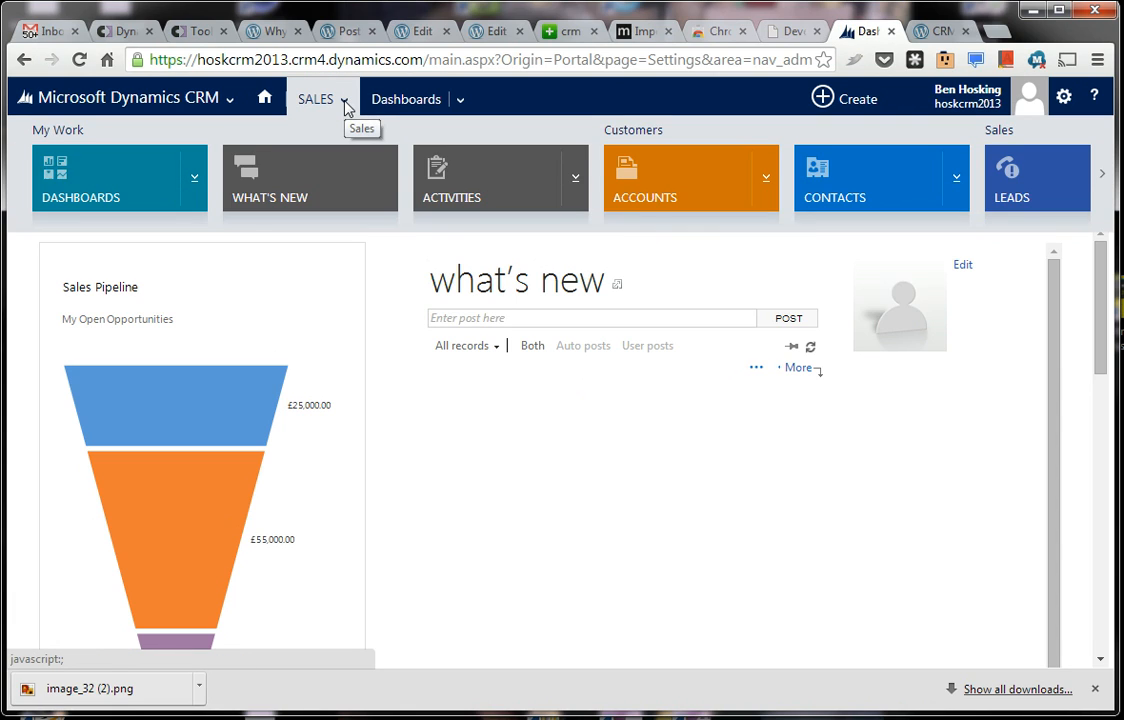
click(655, 181)
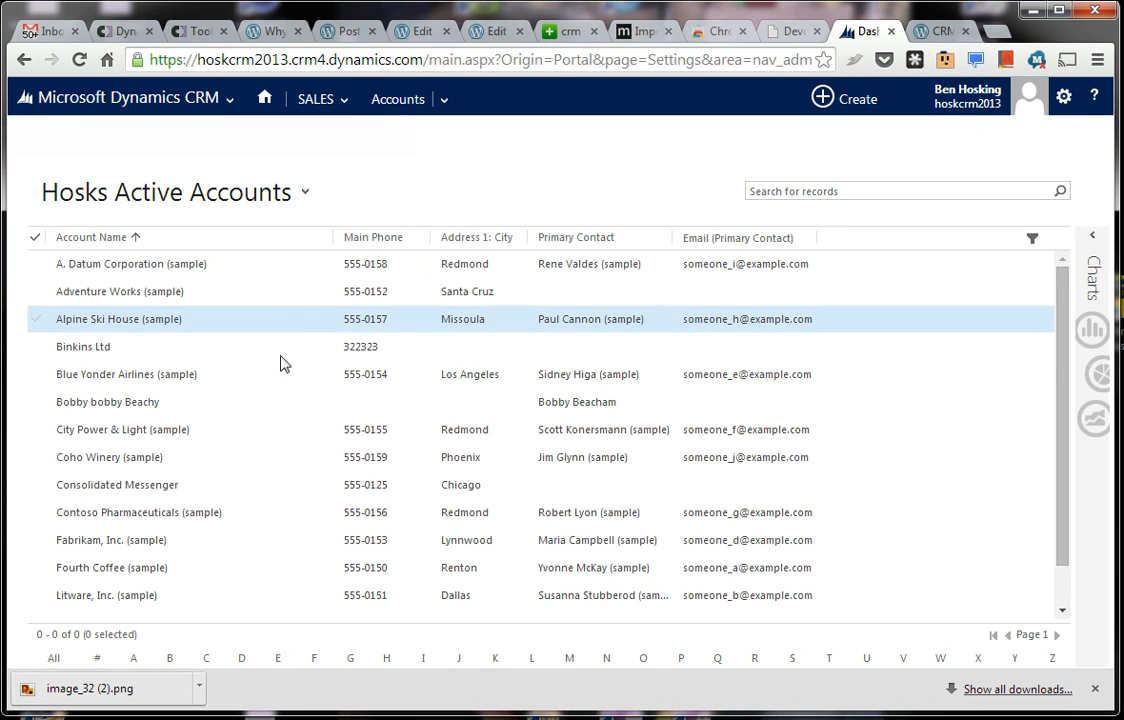
double_click(229, 412)
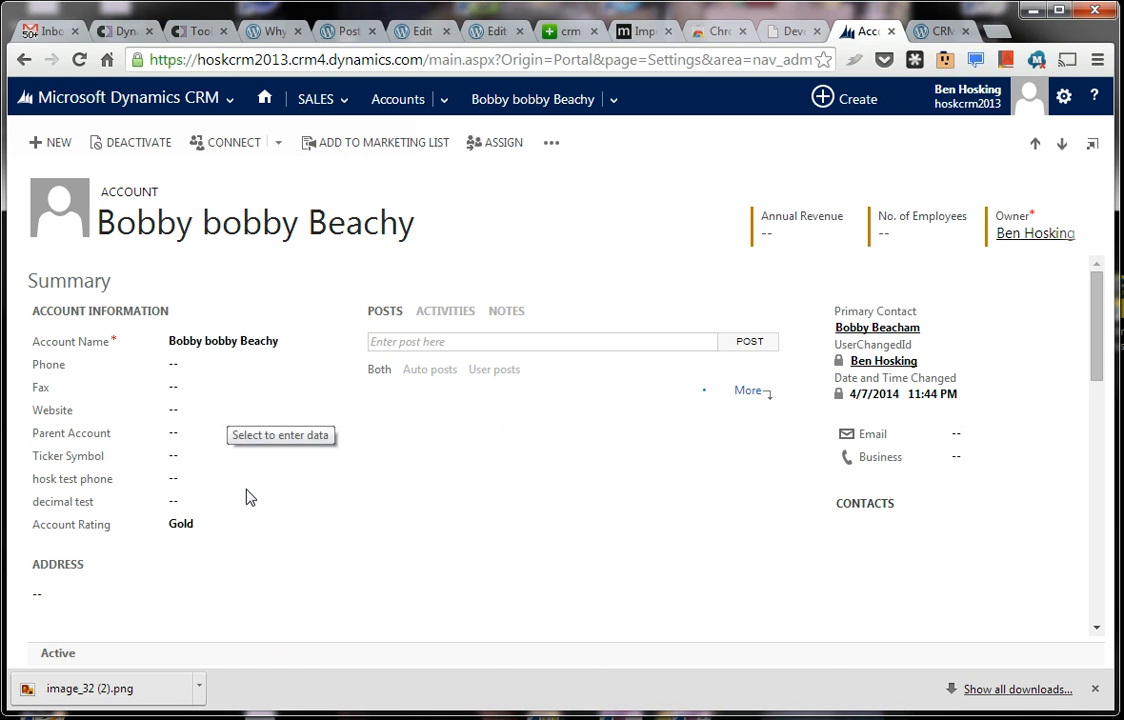
Step: Open the account's Audit History and widen the Event column to read the full event names
click(551, 143)
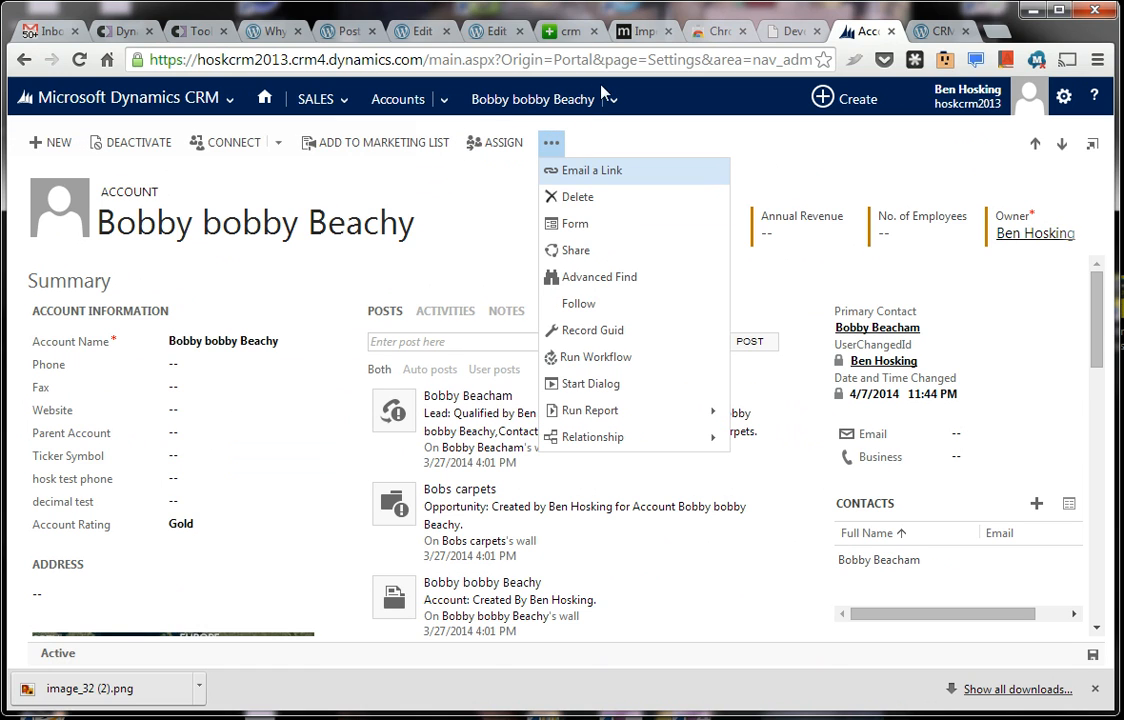
click(600, 250)
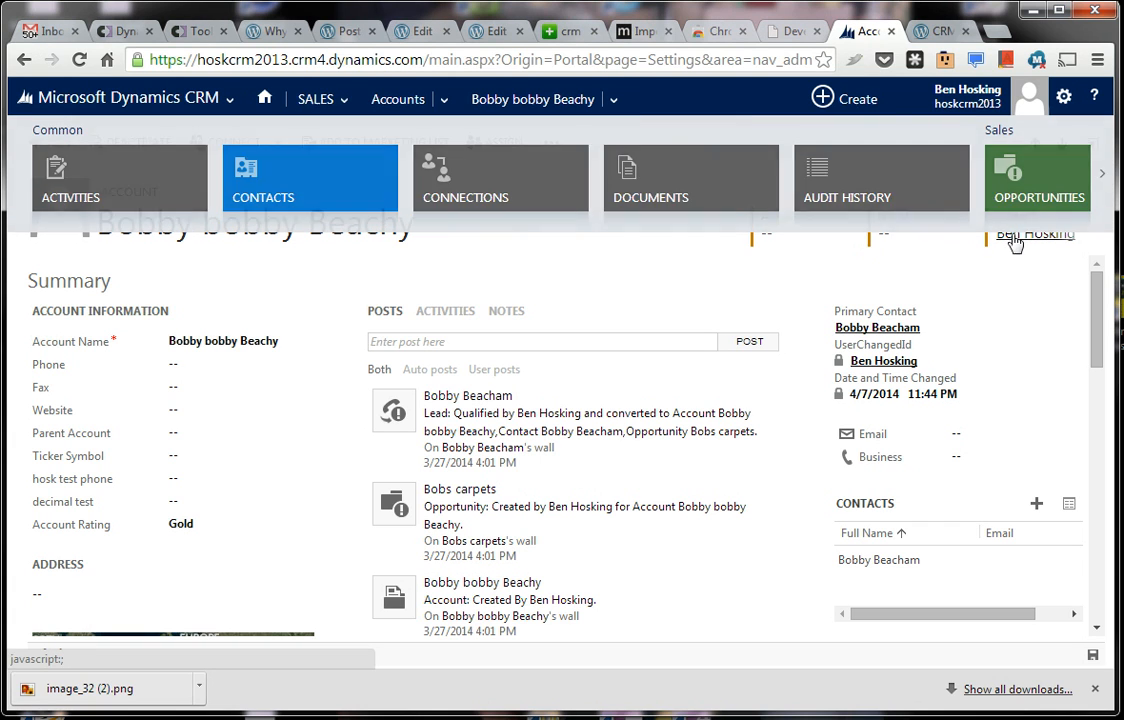
click(613, 99)
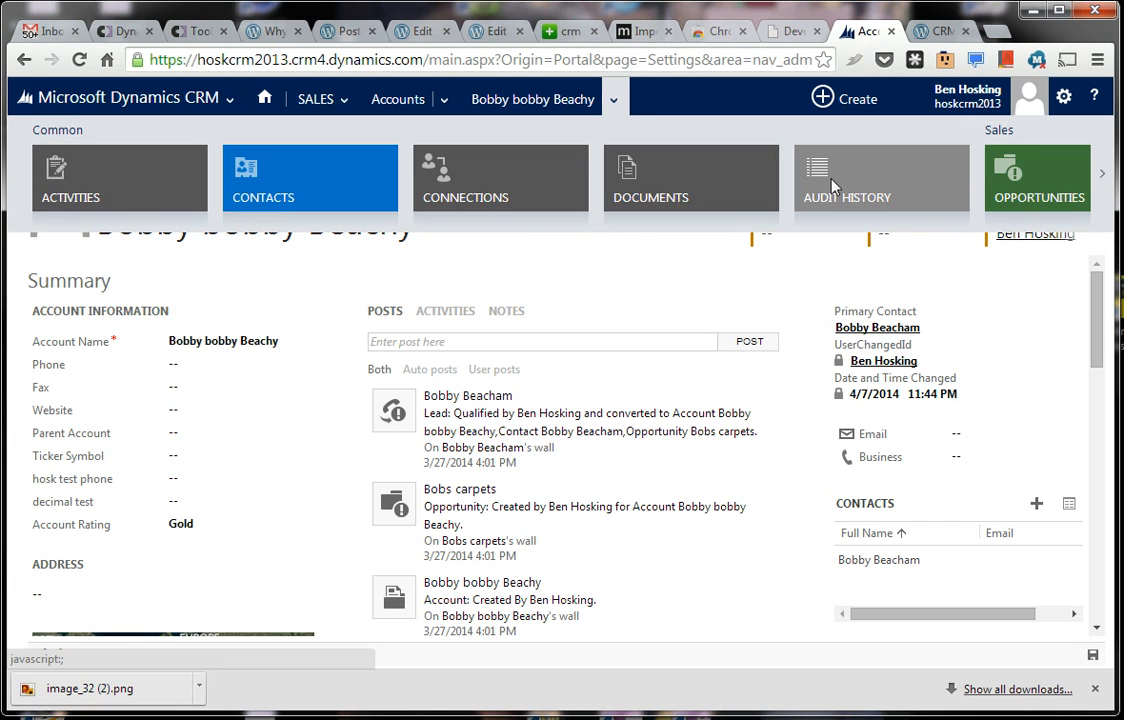
click(800, 160)
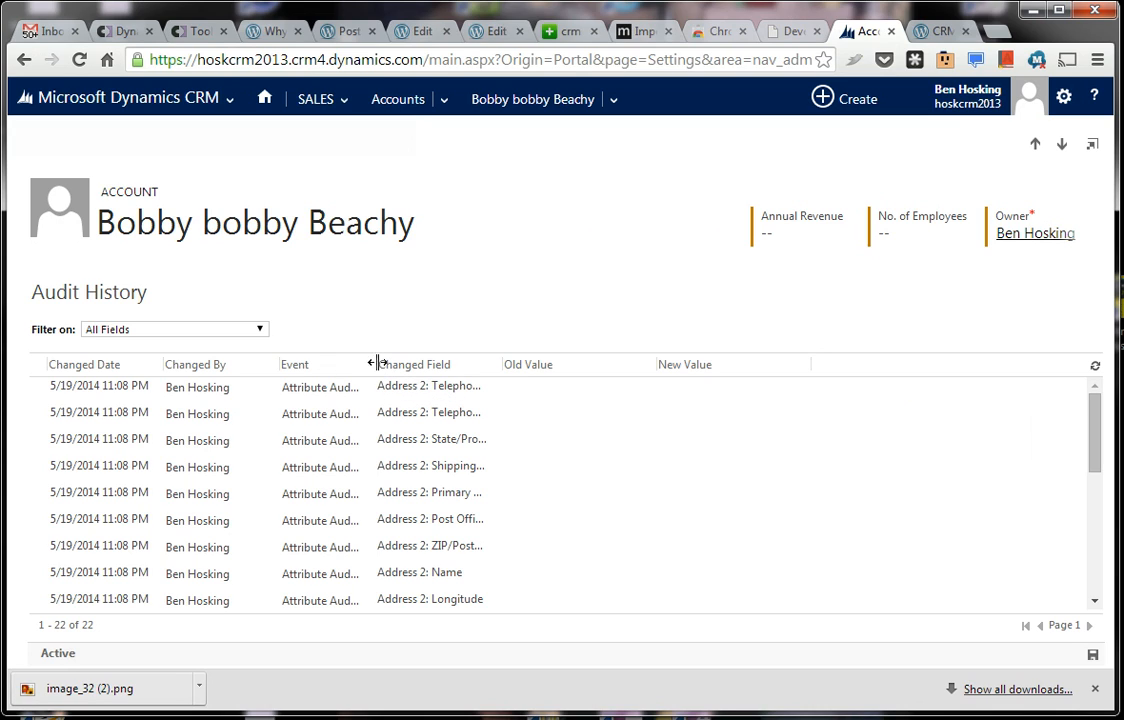
drag(376, 364, 484, 366)
Step: Return from the audit history to the accounts list and reopen the same account
click(314, 99)
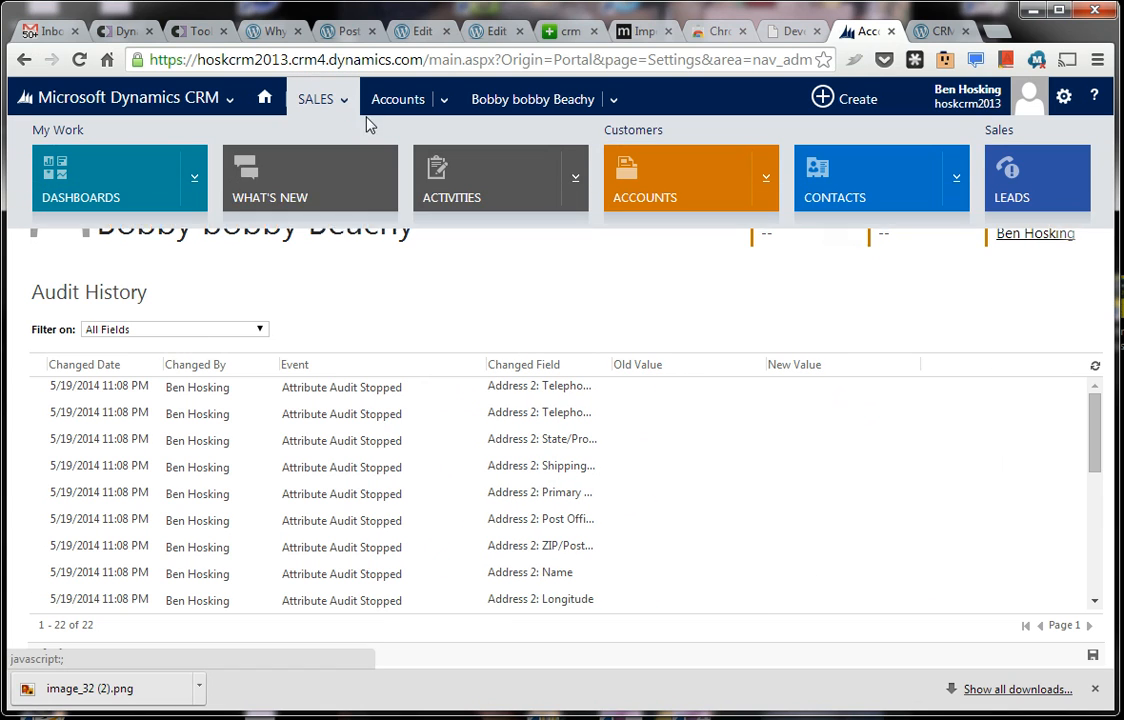
click(26, 61)
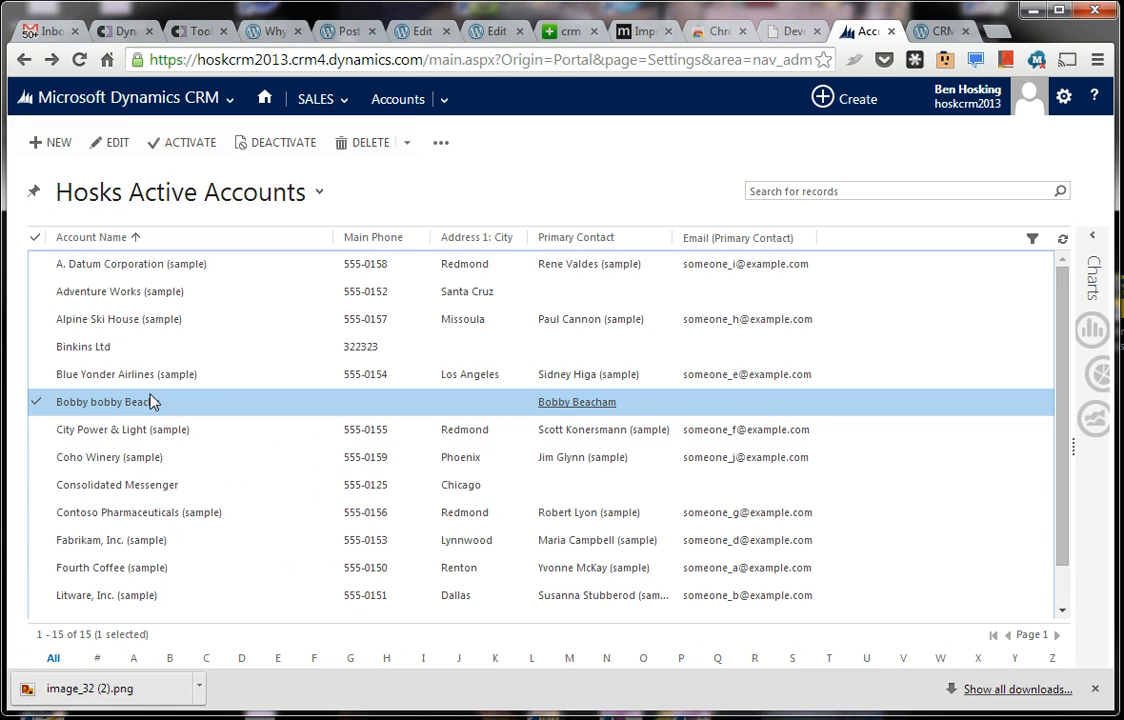
click(143, 406)
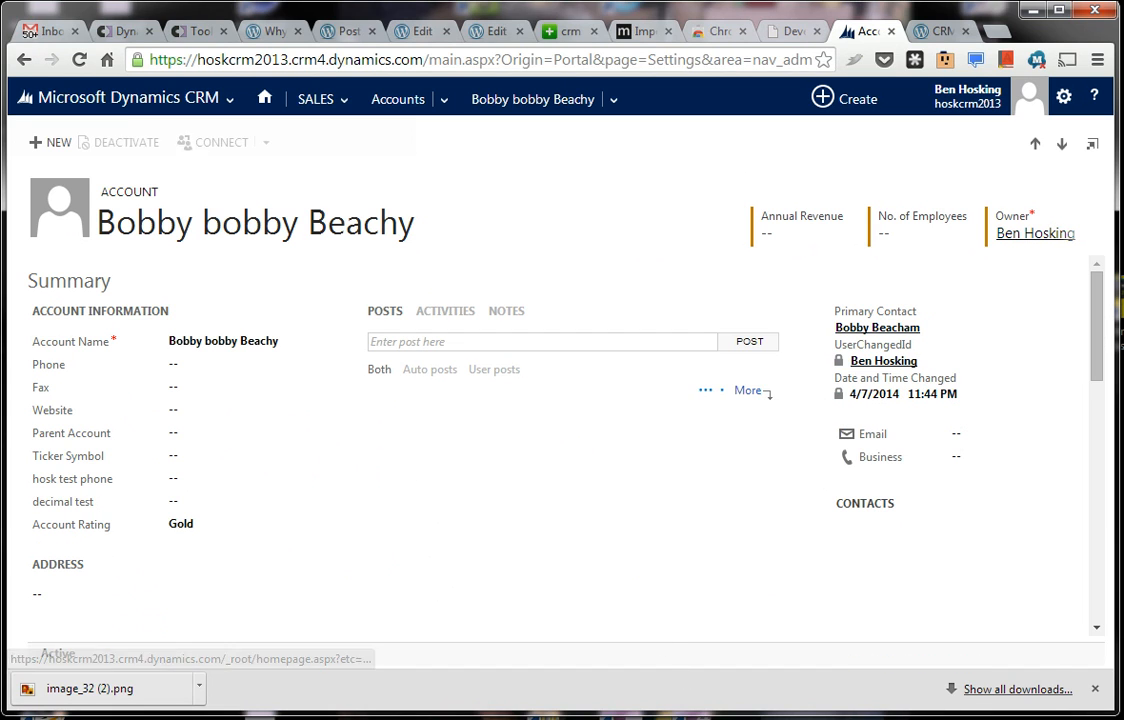
Step: Set decimal test to 2323, fill in the hosk test phone number and set Ticker Symbol to 2322323
click(196, 503)
text(dsfsd)
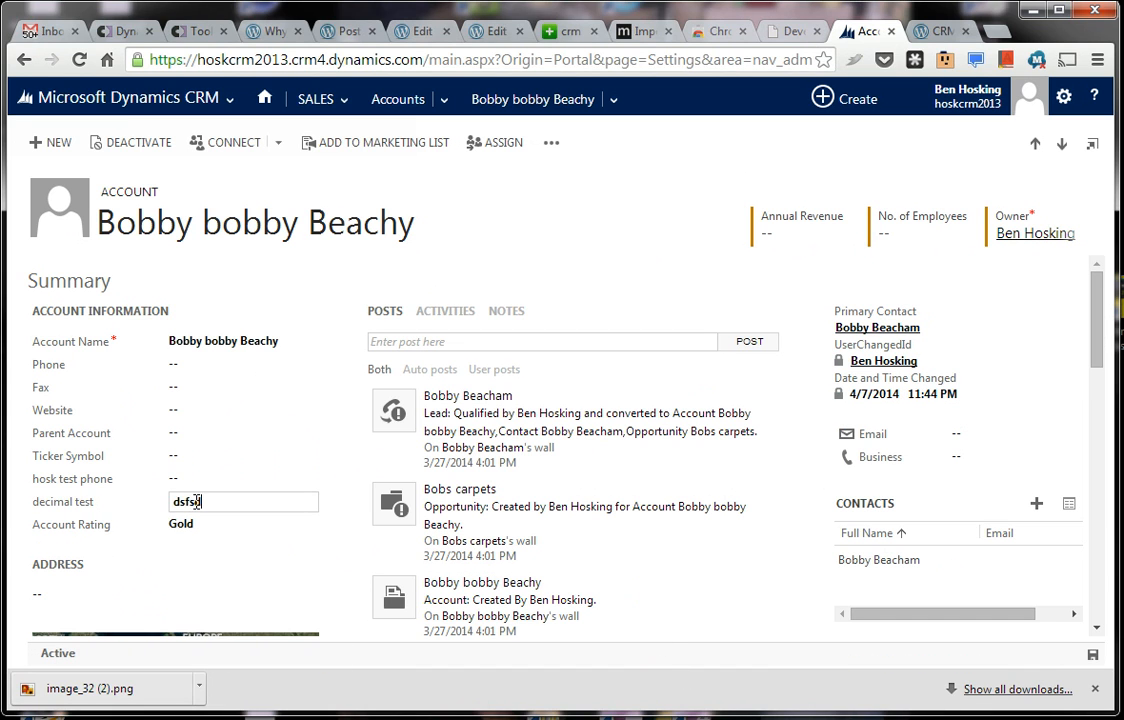
click(204, 488)
click(201, 507)
text(23)
key(Return)
click(198, 485)
text(2323232323)
key(Tab)
click(218, 489)
text(2322323)
key(shift+Tab)
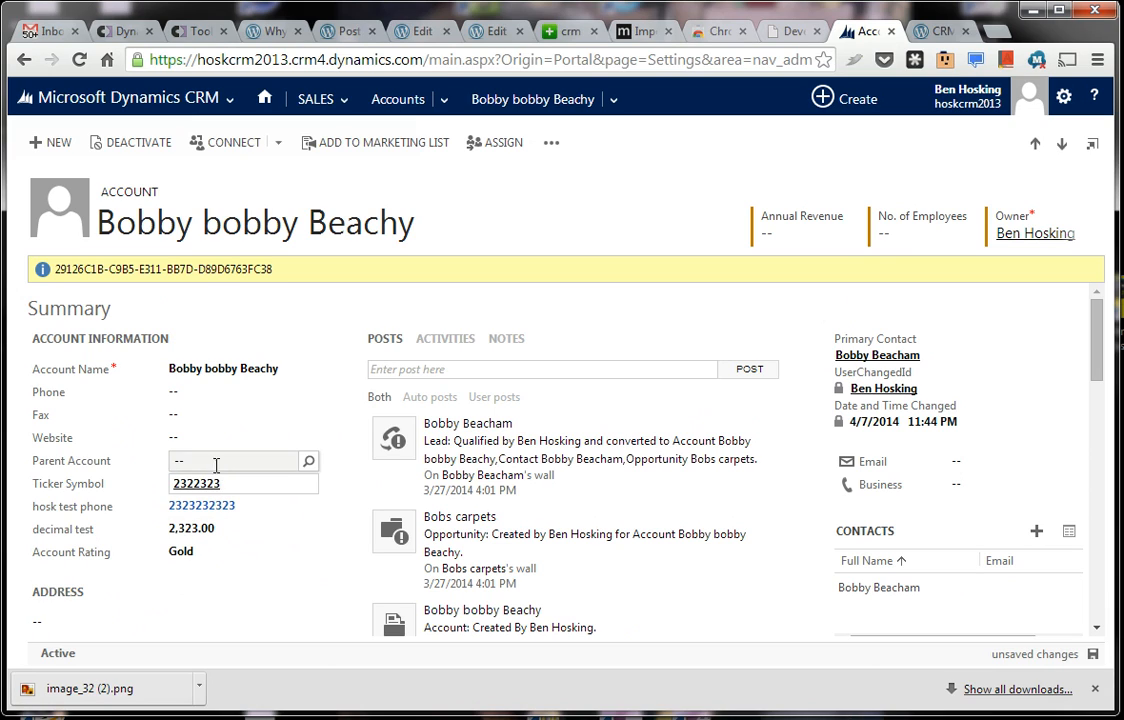
Step: Set the Website to wewerwer, Fax to ewrwerw and Phone to werwe, and save the account
click(195, 440)
text(wewerwer)
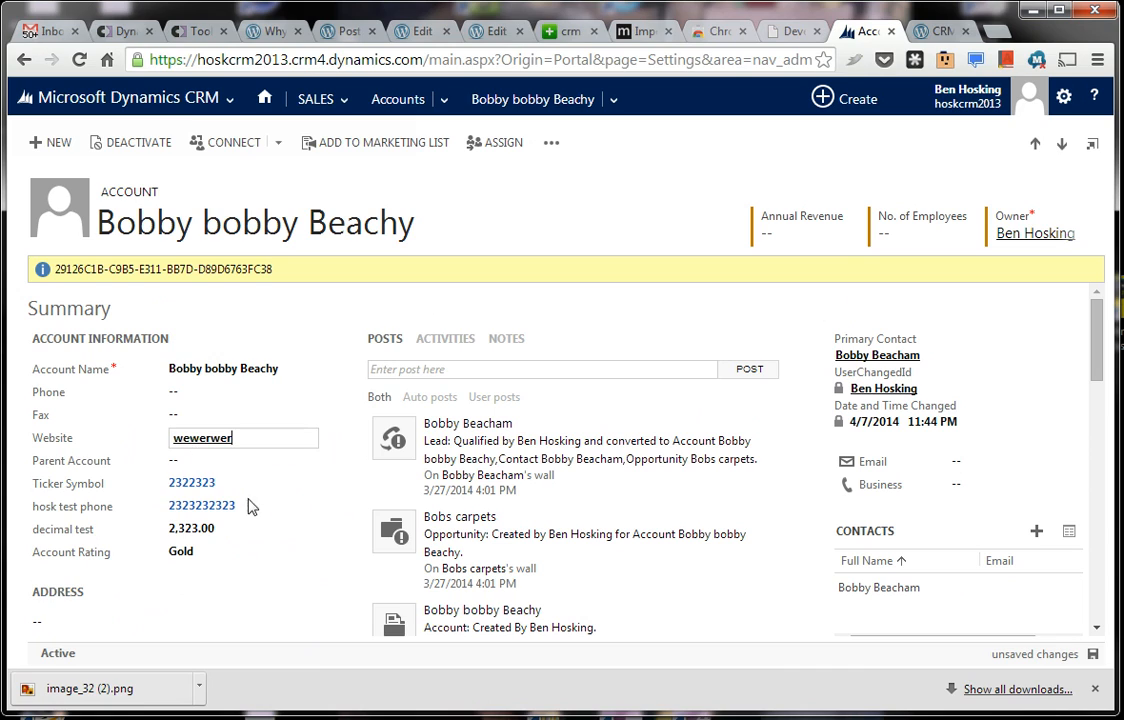
click(262, 485)
click(254, 417)
click(235, 393)
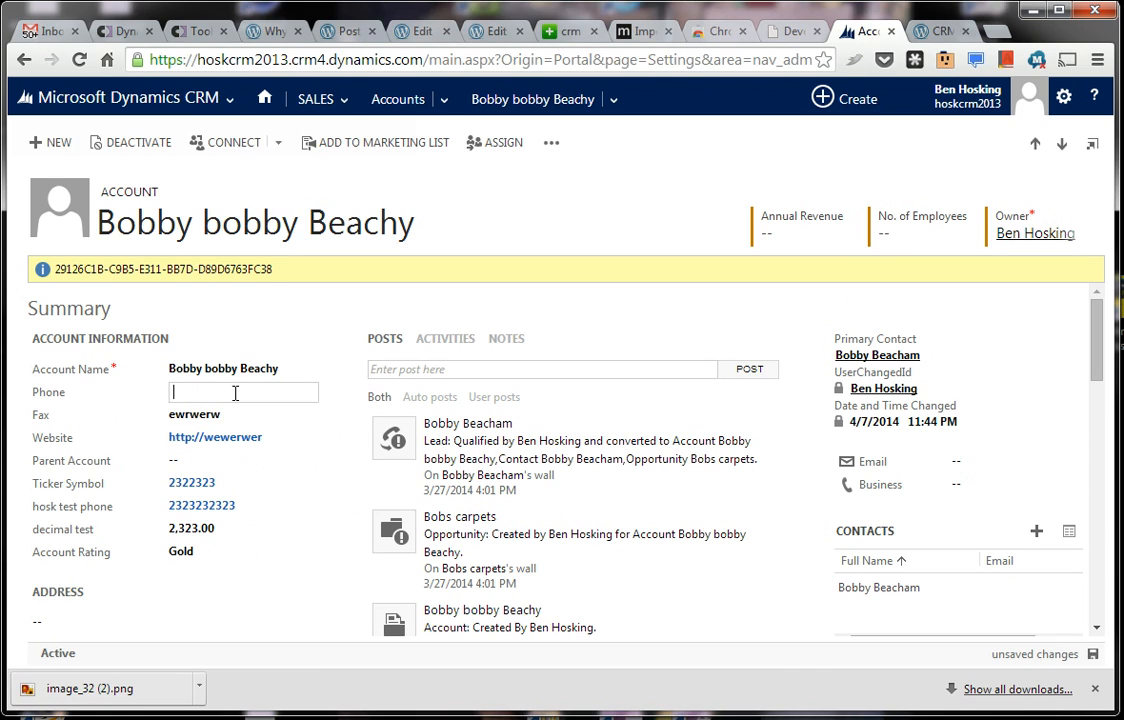
click(1092, 655)
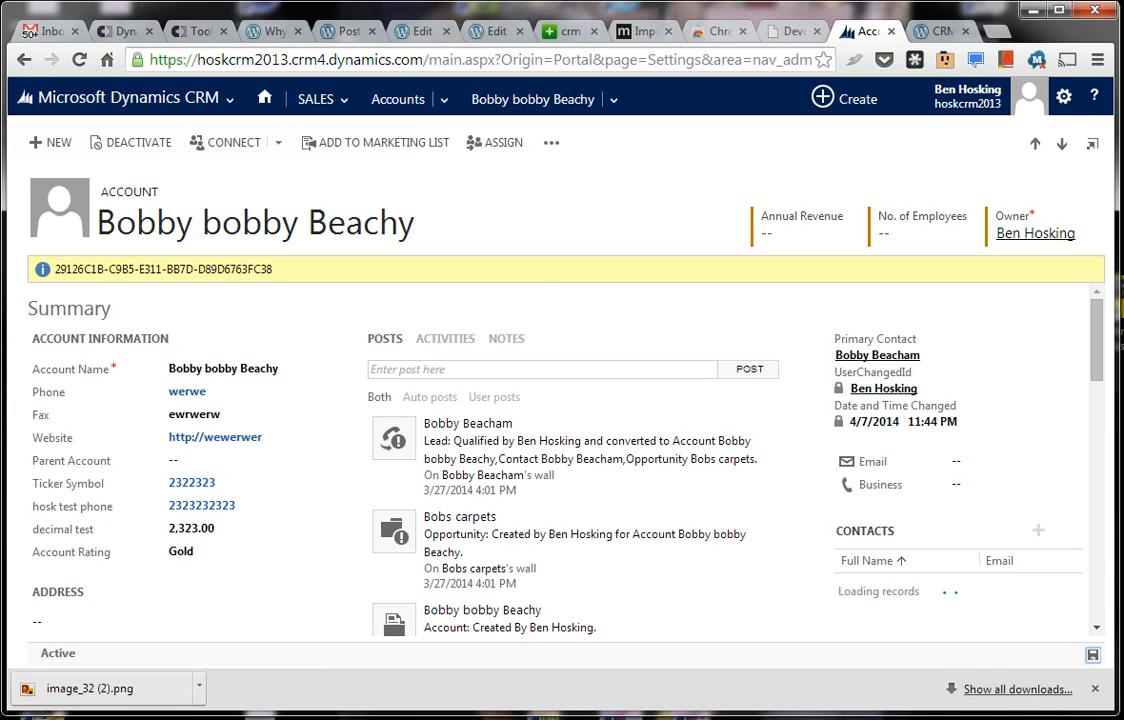
Step: Review the saved field changes in the account's Audit History and go back to the accounts list
click(612, 100)
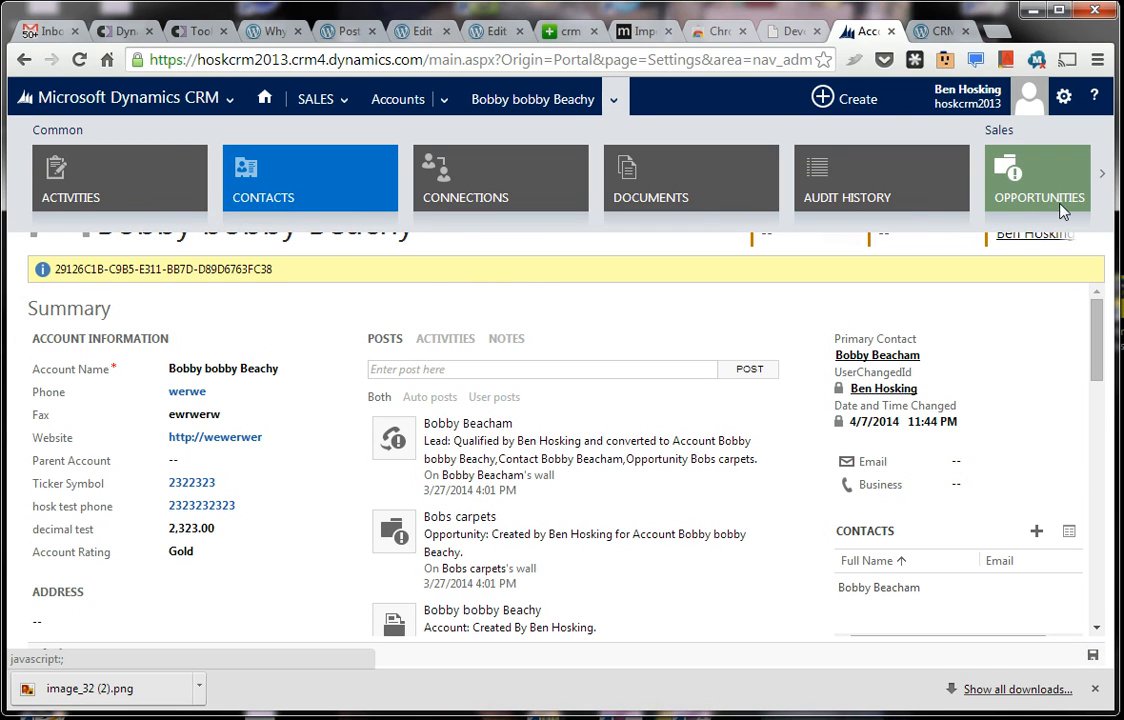
click(800, 197)
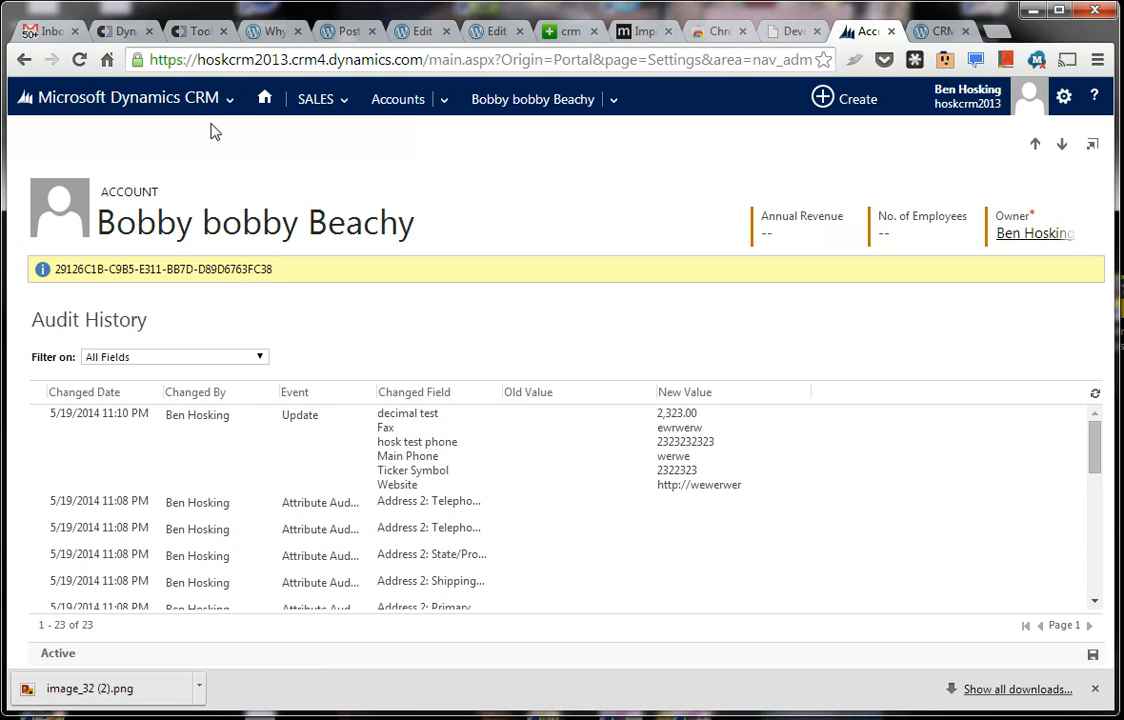
click(25, 61)
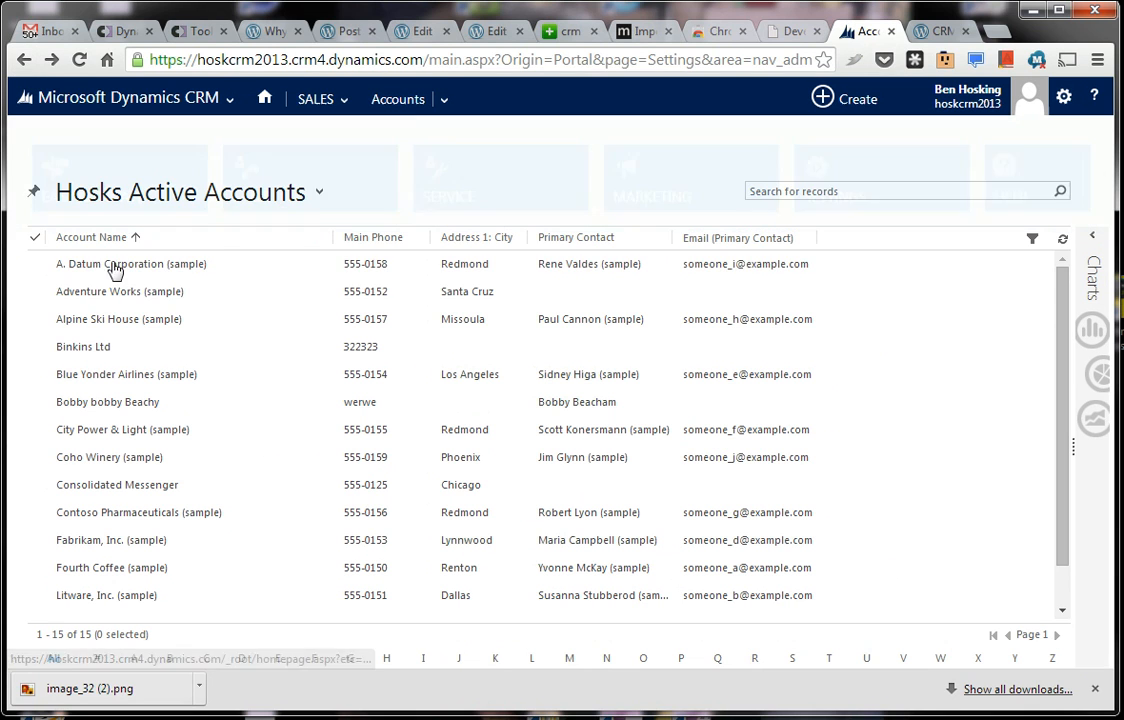
Step: Reopen the account below Blue Yonder Airlines (sample) and change its Ticker Symbol to werwerwe
click(149, 374)
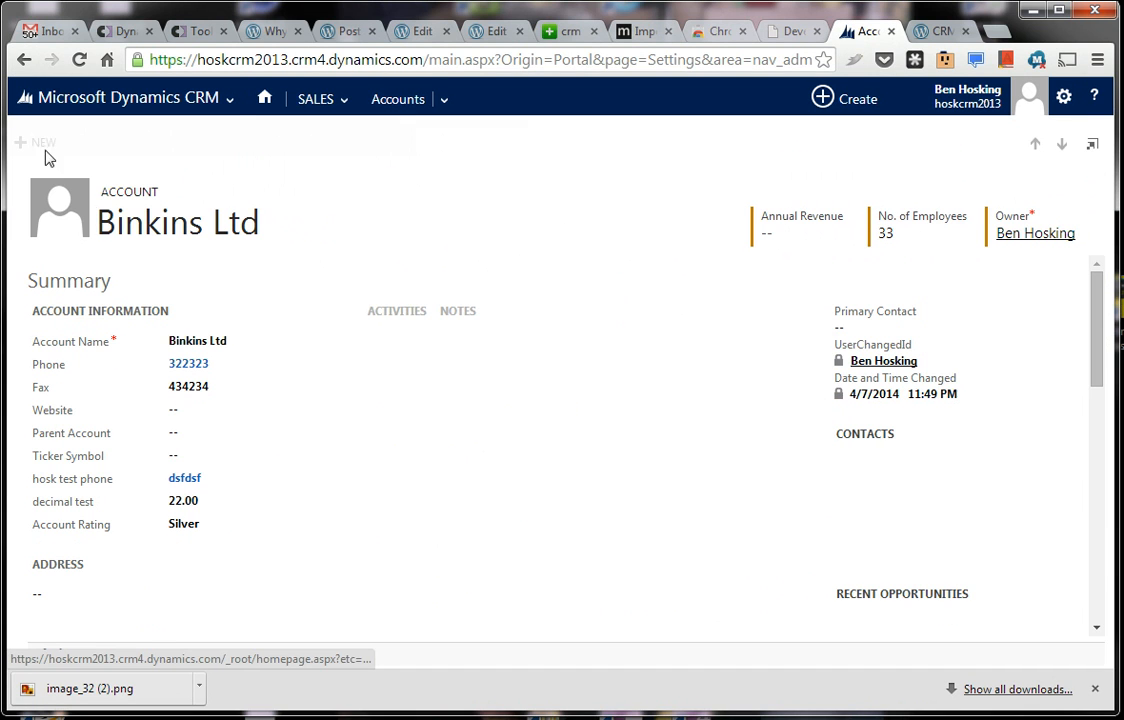
click(30, 62)
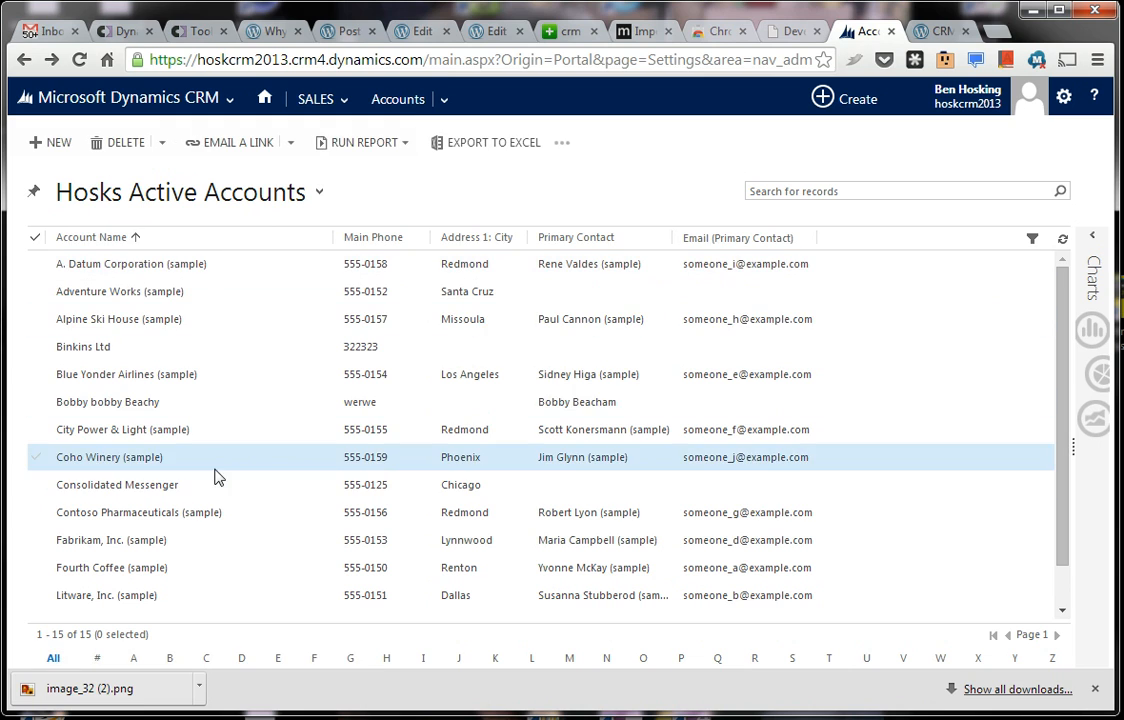
click(145, 410)
click(145, 410)
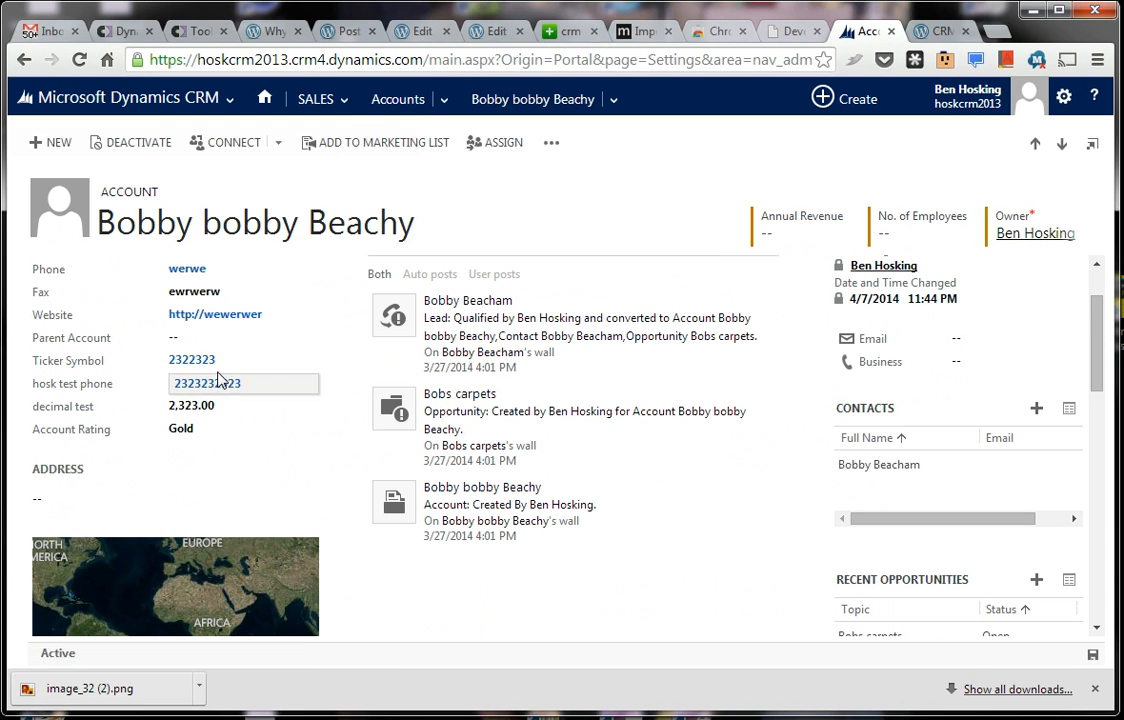
click(195, 360)
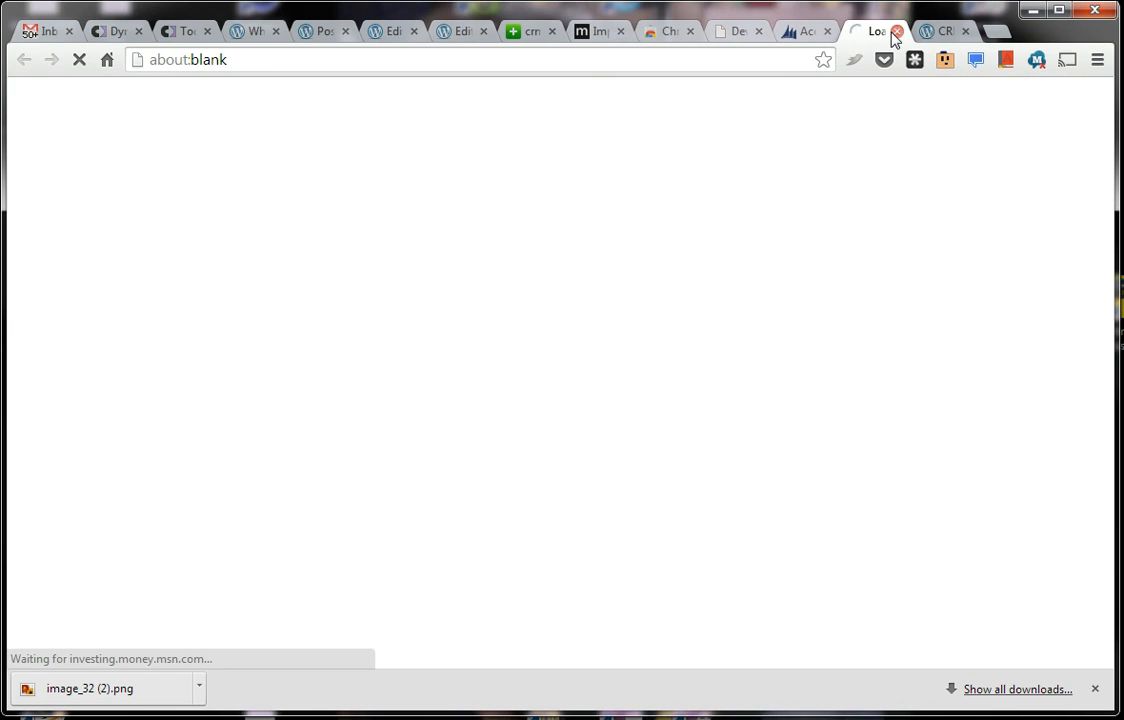
click(896, 32)
click(279, 360)
text(werwerwe)
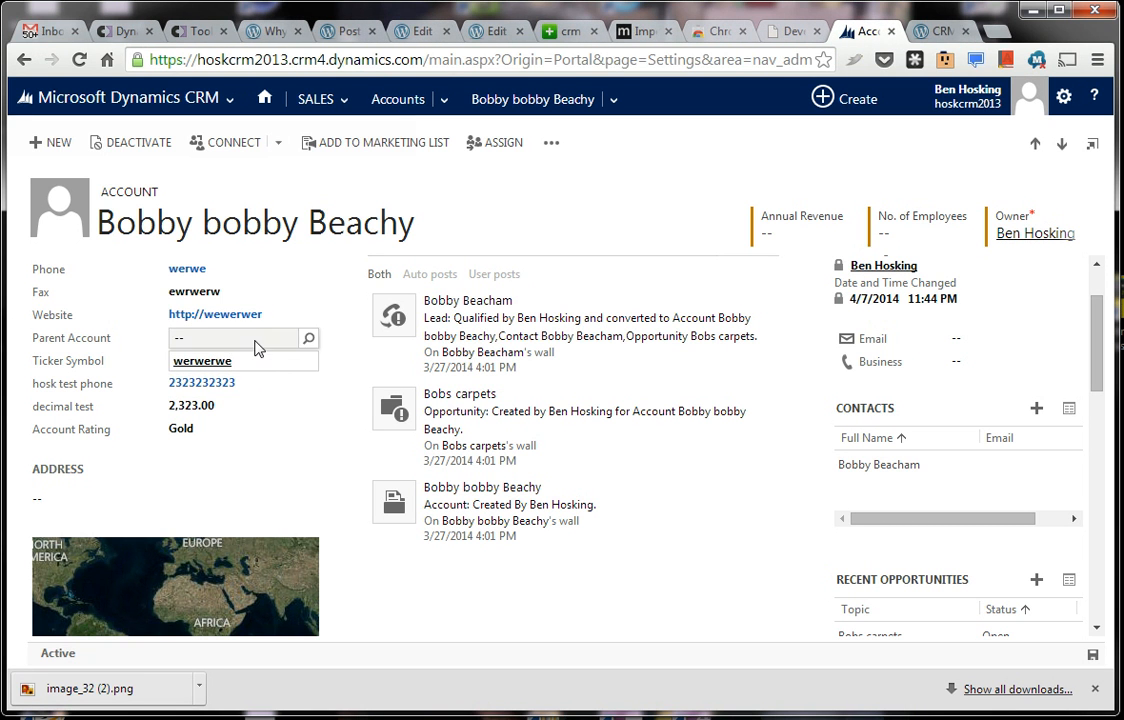
click(256, 341)
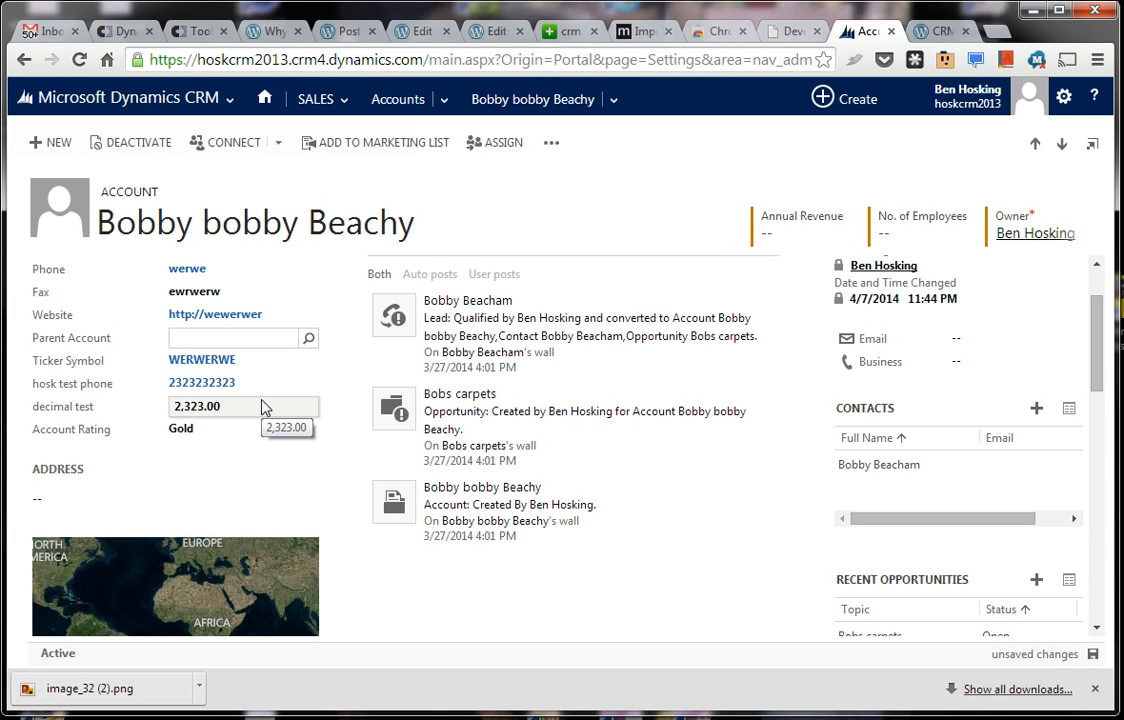
Step: Change the account's decimal test value to 111111
click(262, 406)
key(F1)
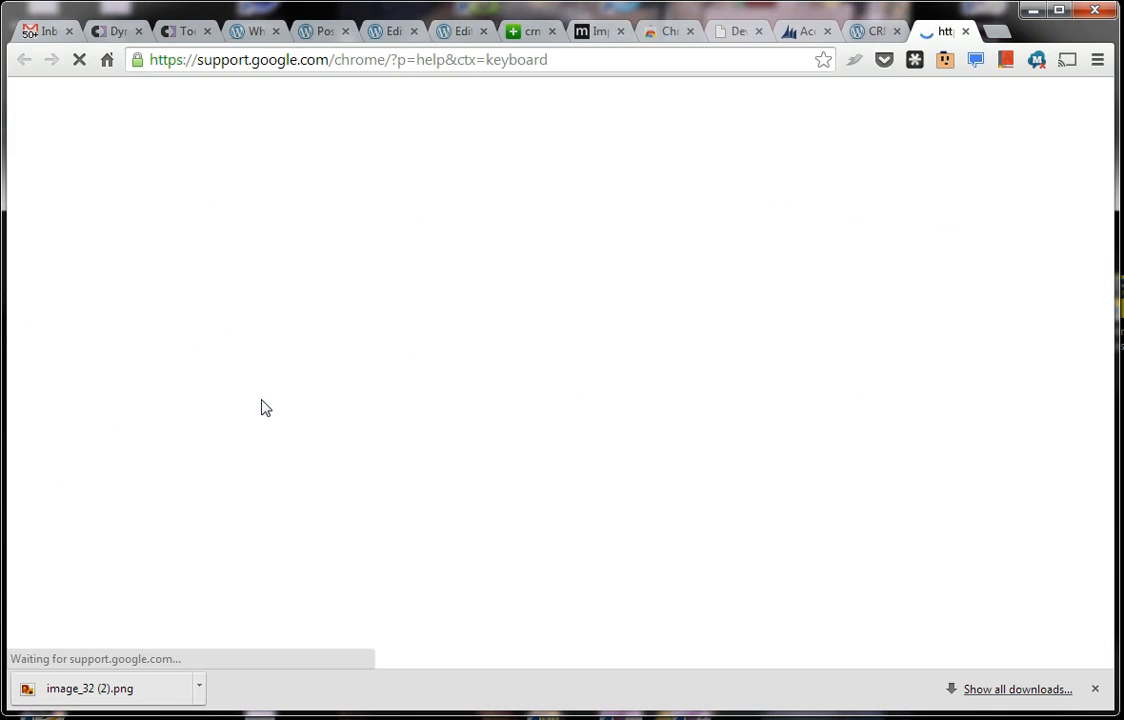
click(965, 31)
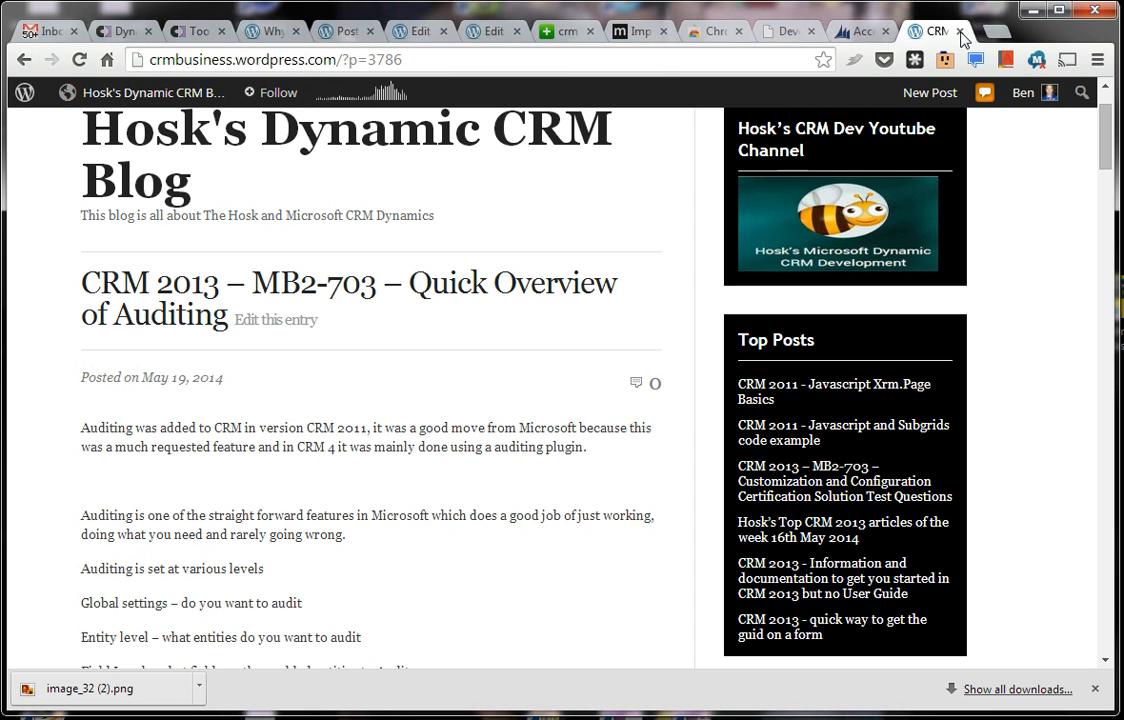
click(857, 34)
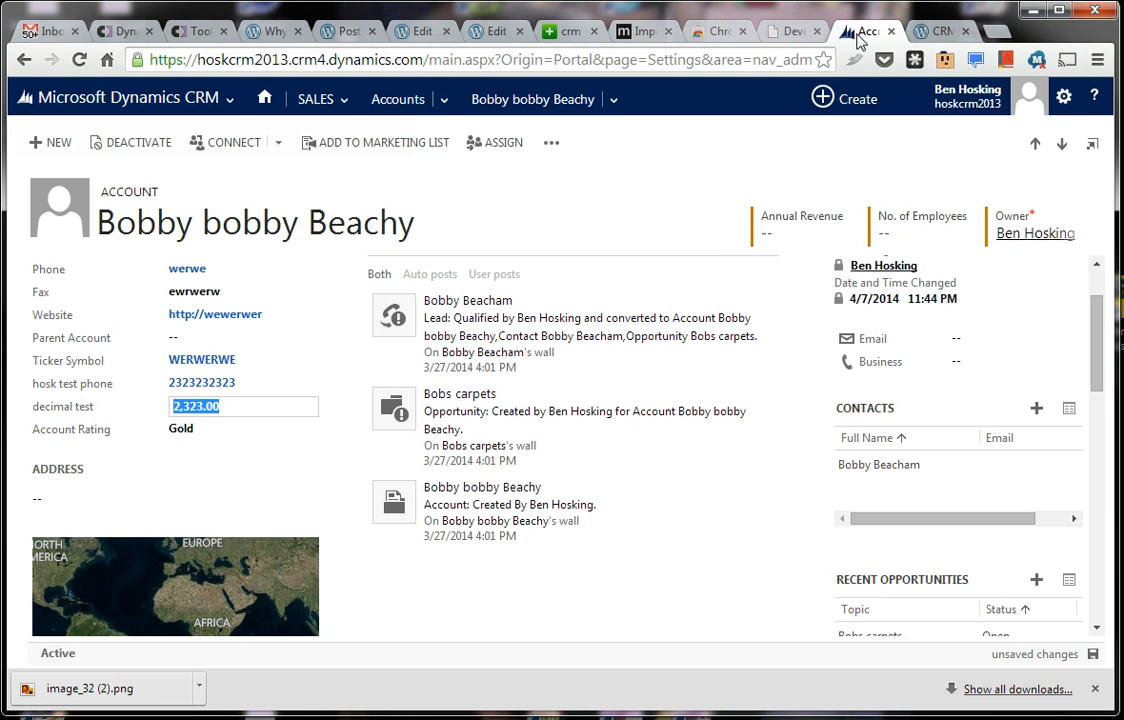
text(111111)
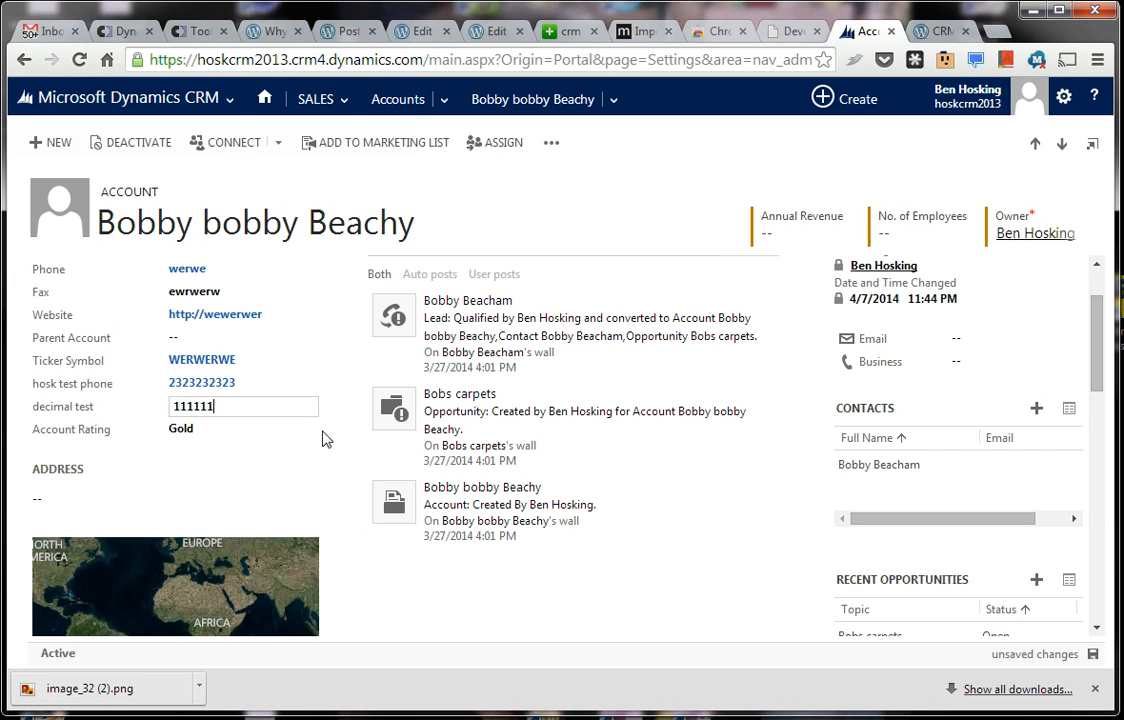
click(276, 358)
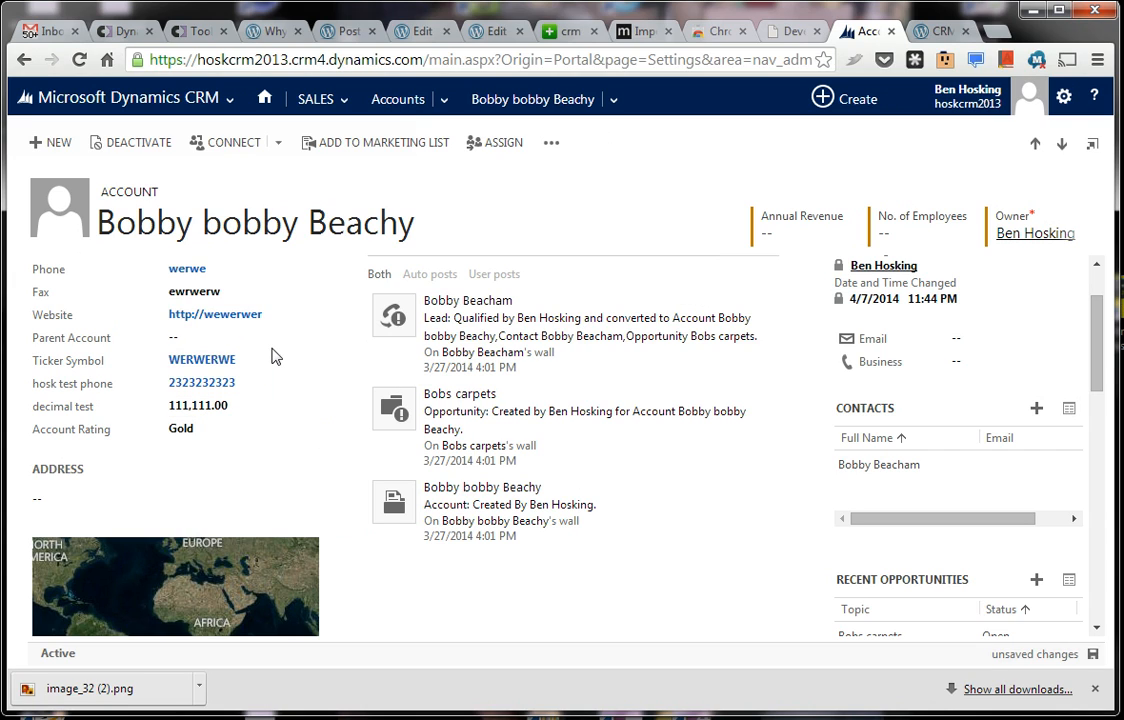
Step: Enter a new fax number for the account, save the record and close the downloads bar
click(287, 292)
text(32342423)
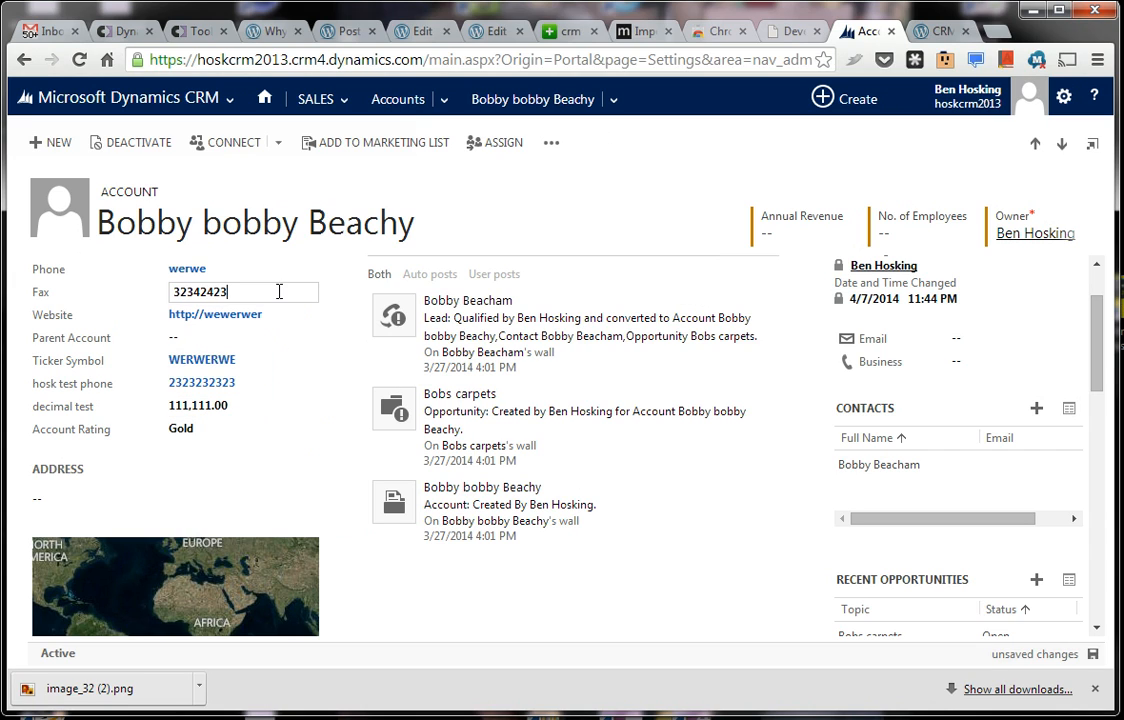
click(277, 412)
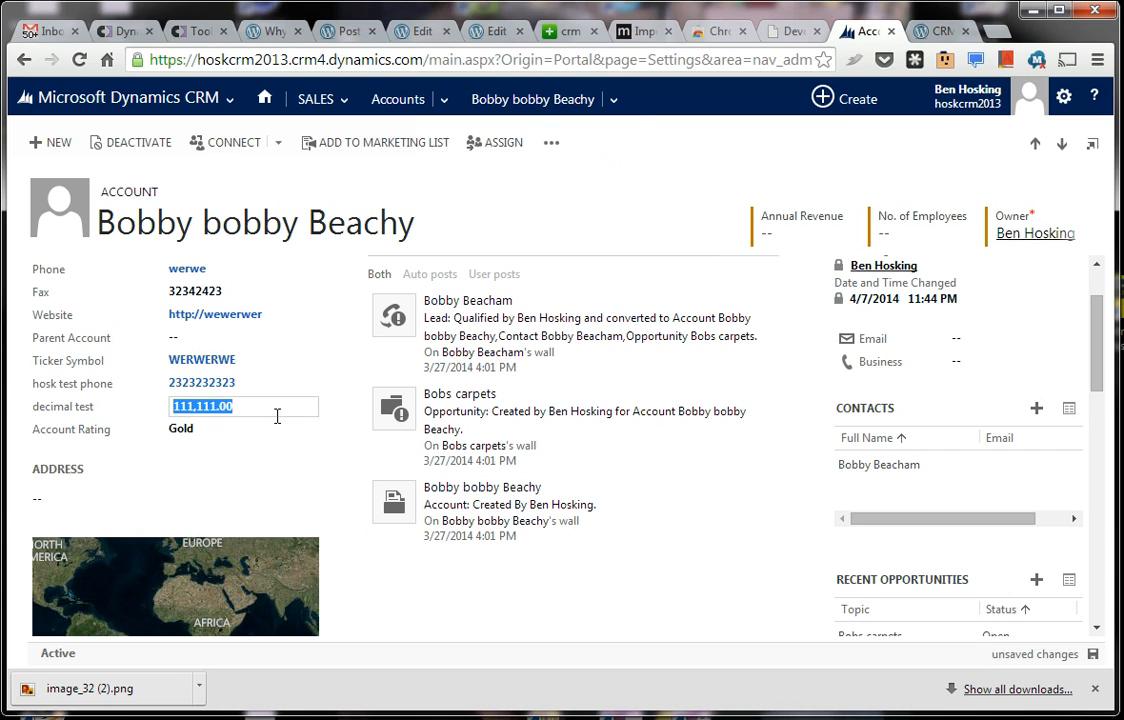
click(1092, 654)
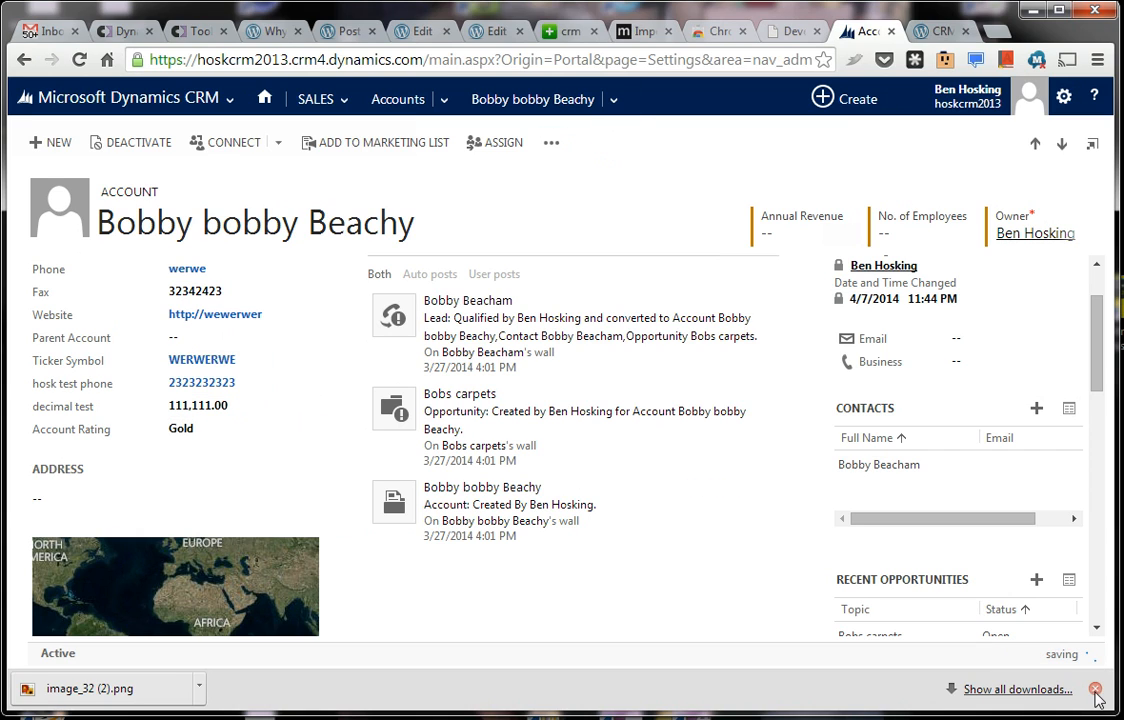
click(1095, 689)
Step: Open the account's Audit History and examine the old and new values of the latest field changes
click(613, 99)
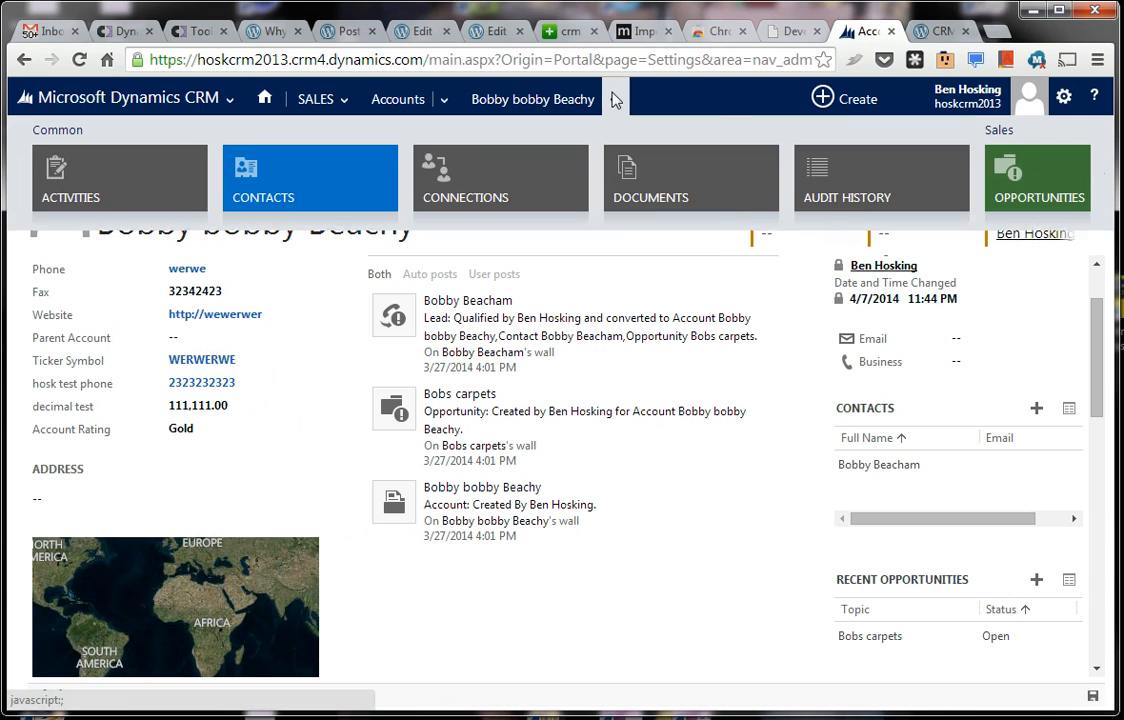
click(893, 197)
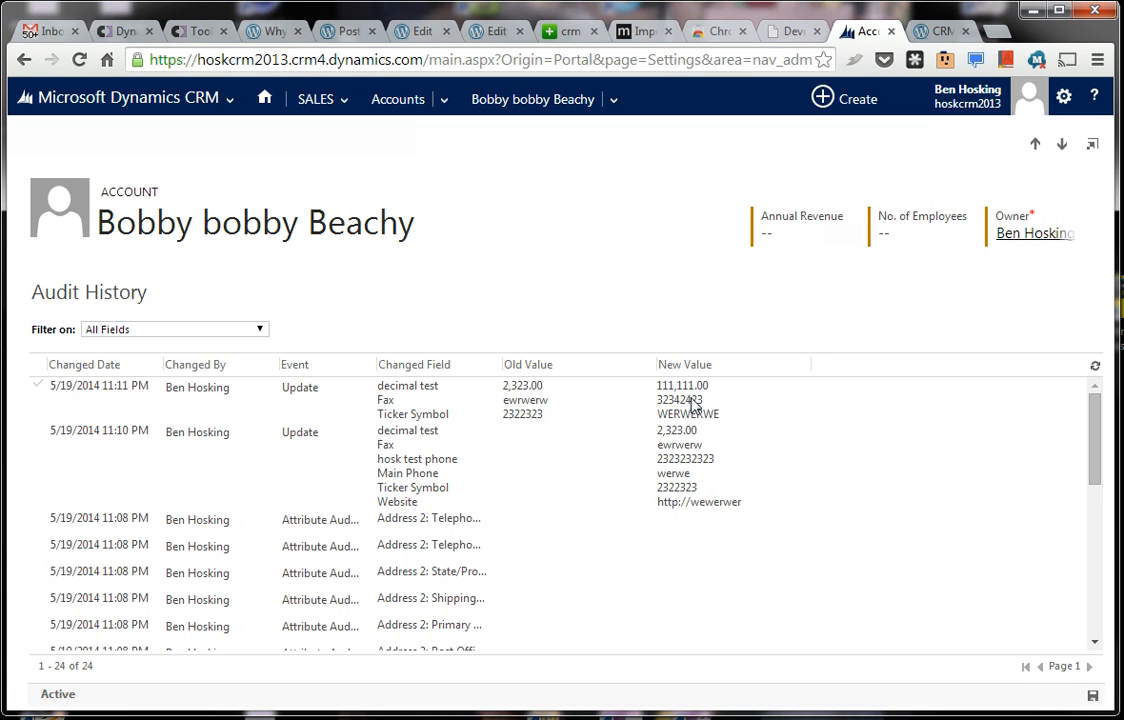
scroll(700, 420, down, 2)
scroll(730, 494, up, 2)
scroll(464, 514, down, 3)
scroll(464, 514, up, 3)
Step: Go to the Auditing area in Settings and look through the Audit Summary View
click(234, 102)
click(457, 106)
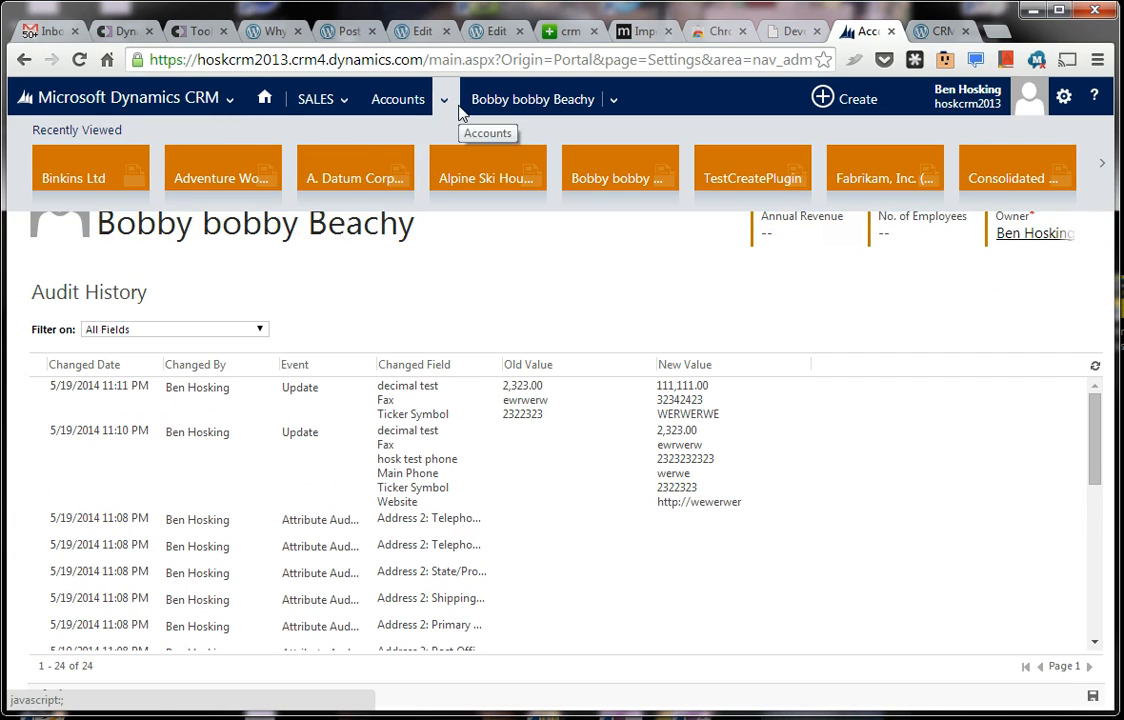
click(344, 104)
scroll(413, 186, down, 5)
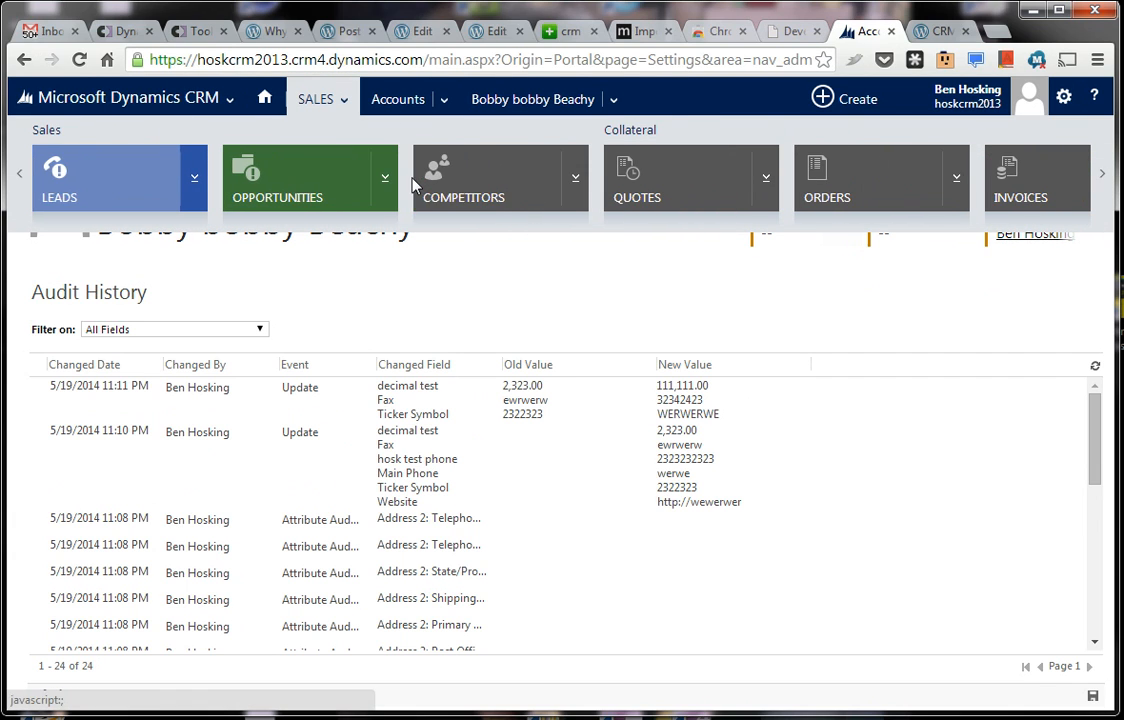
click(616, 102)
click(228, 100)
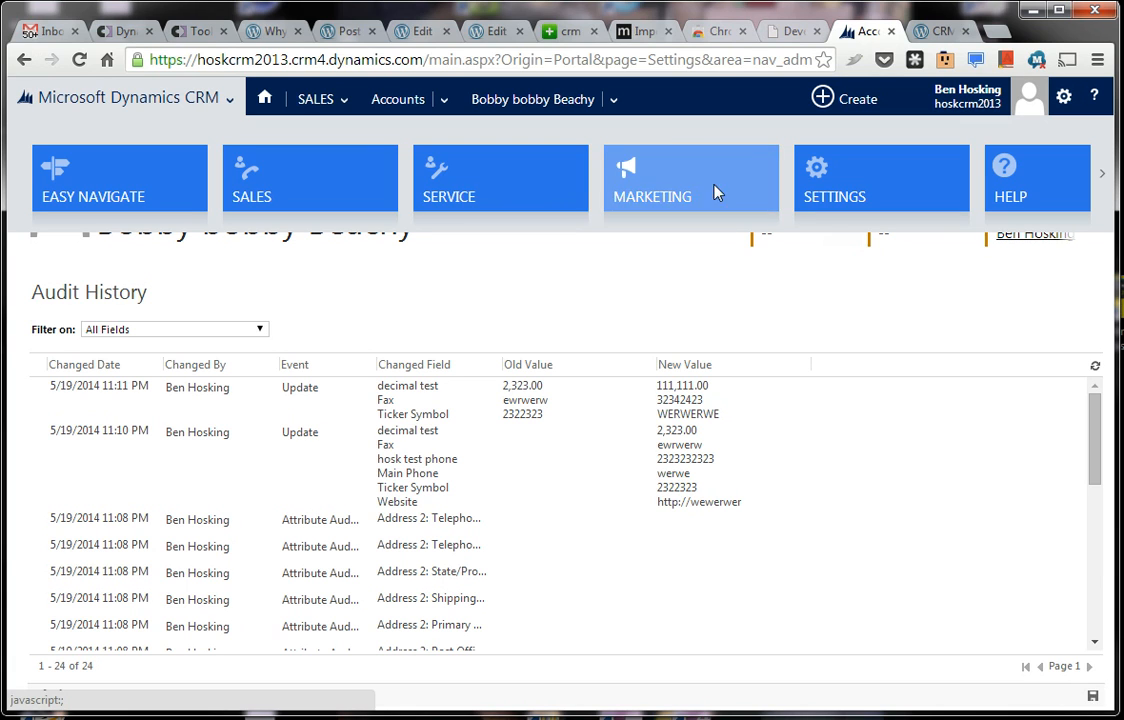
click(810, 193)
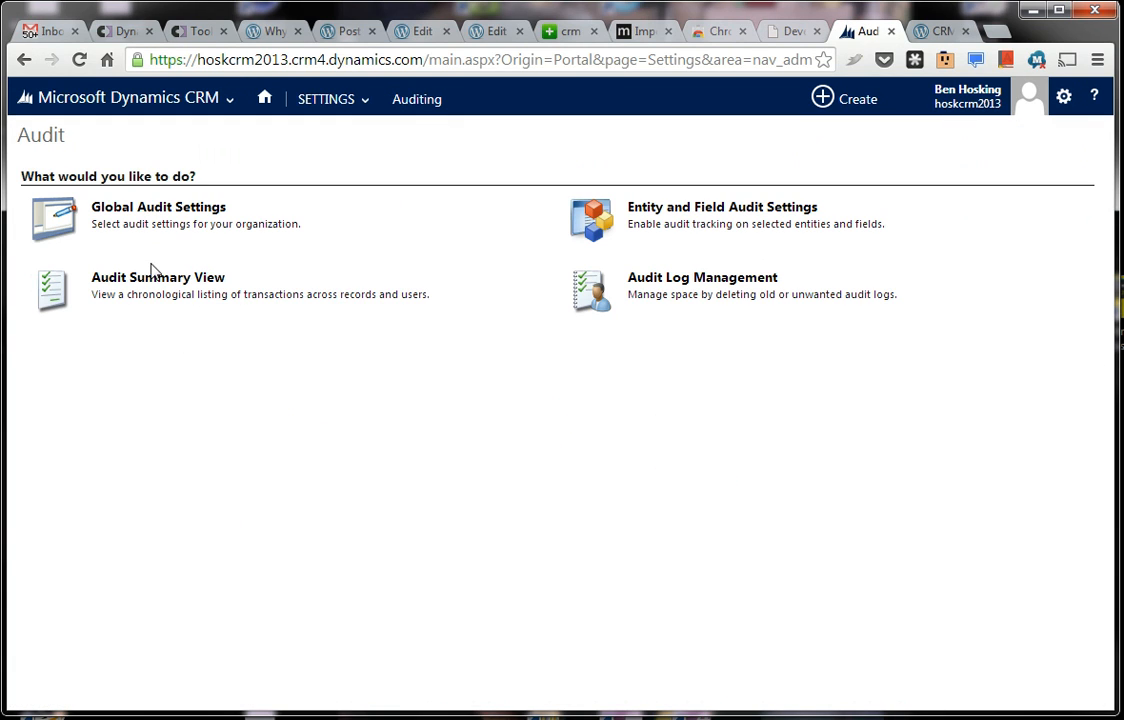
click(155, 274)
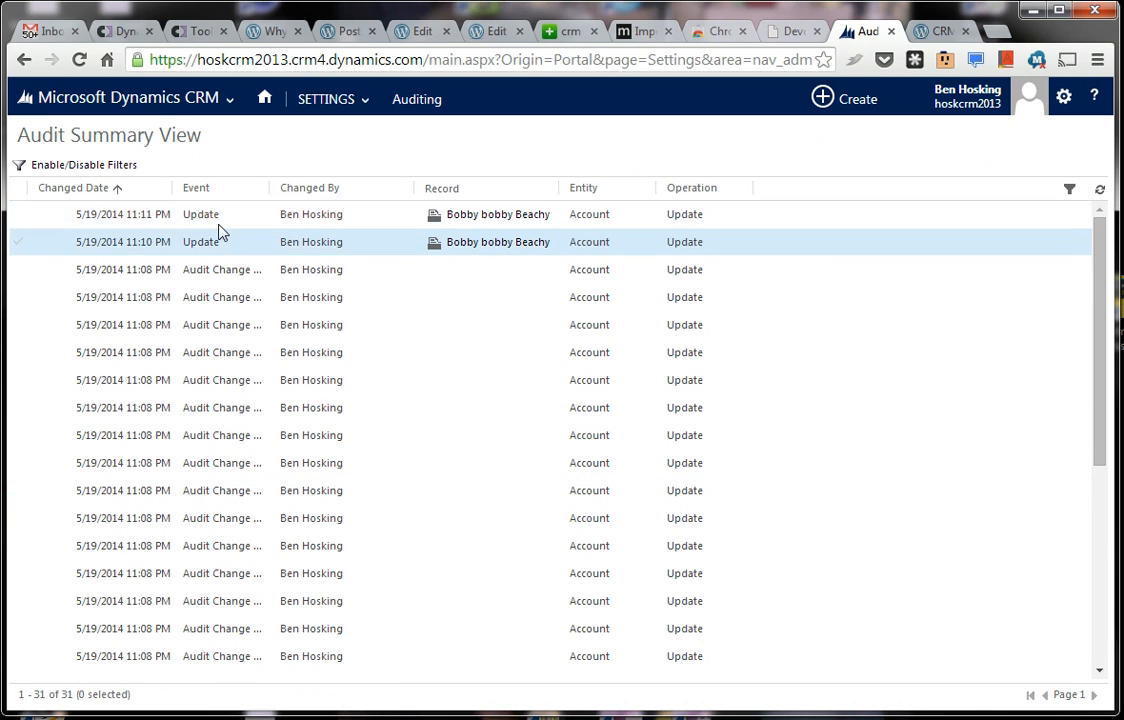
scroll(530, 450, down, 3)
scroll(530, 450, up, 3)
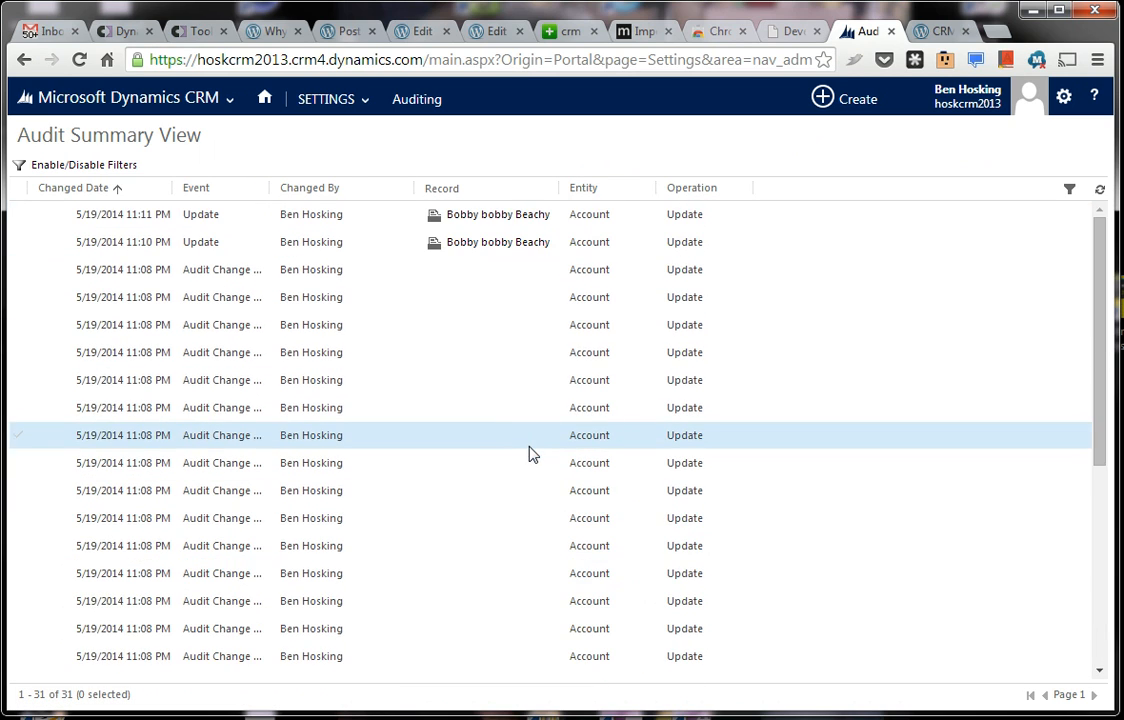
Step: Inspect the details of the two most recent account Update entries in the audit summary and close each one
double_click(405, 218)
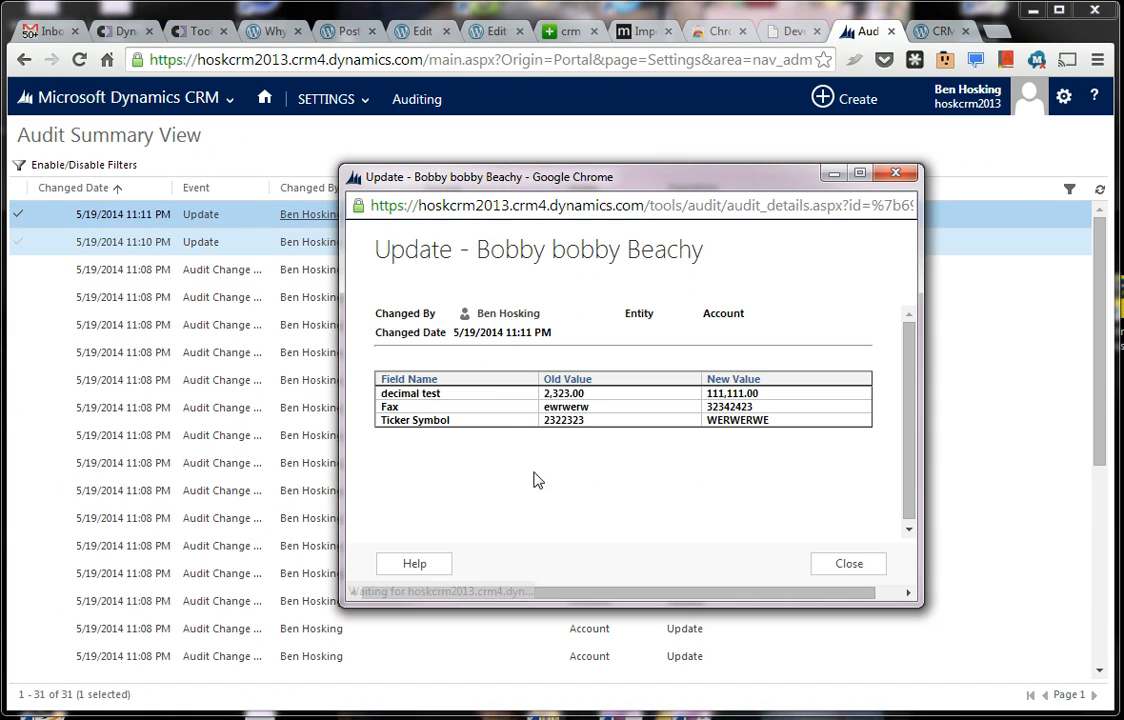
click(846, 564)
double_click(370, 257)
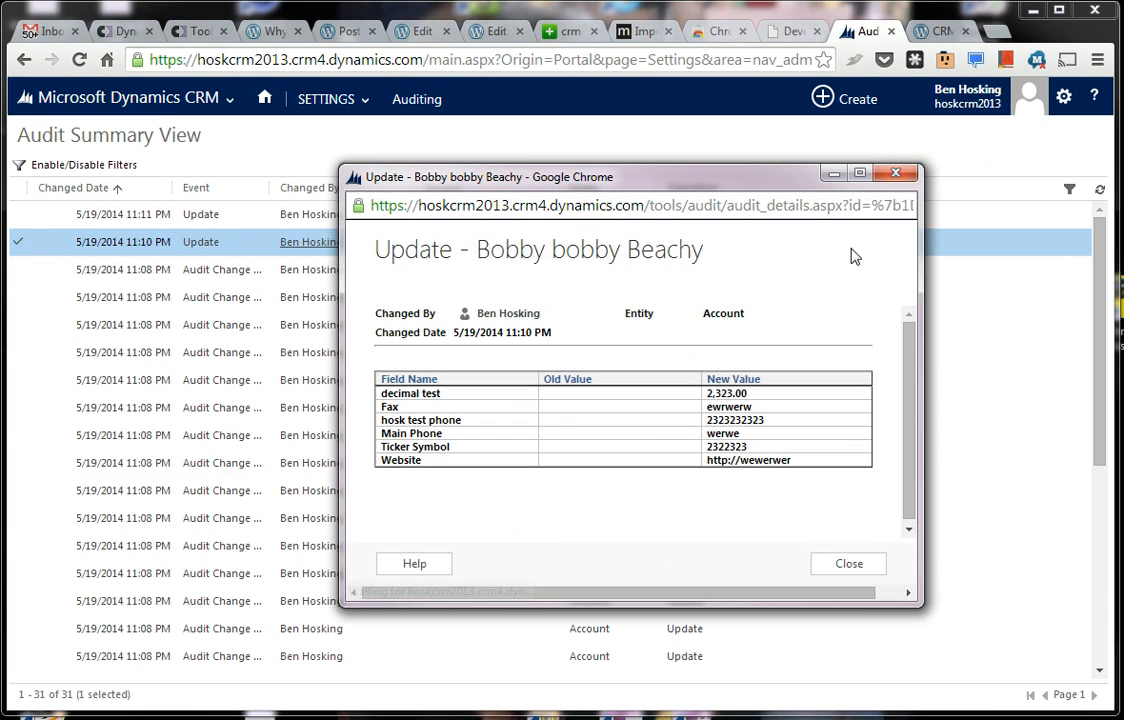
click(270, 426)
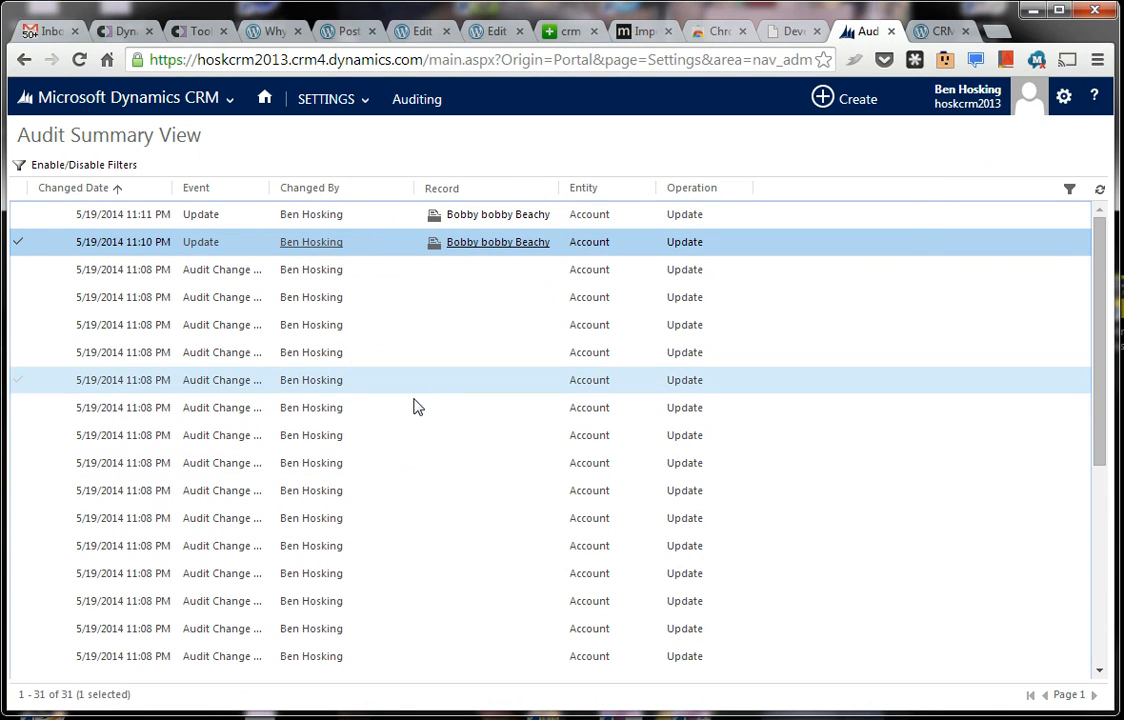
Step: Go back to the Auditing overview and open Audit Log Management to examine the log partitions
click(70, 103)
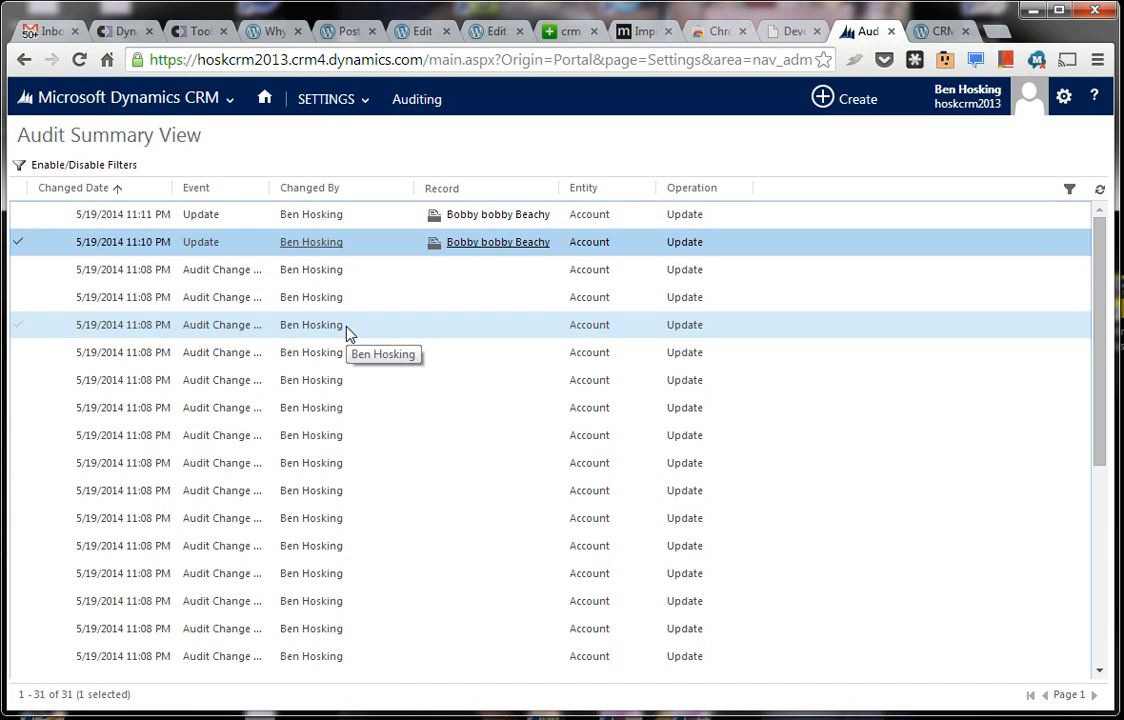
click(376, 113)
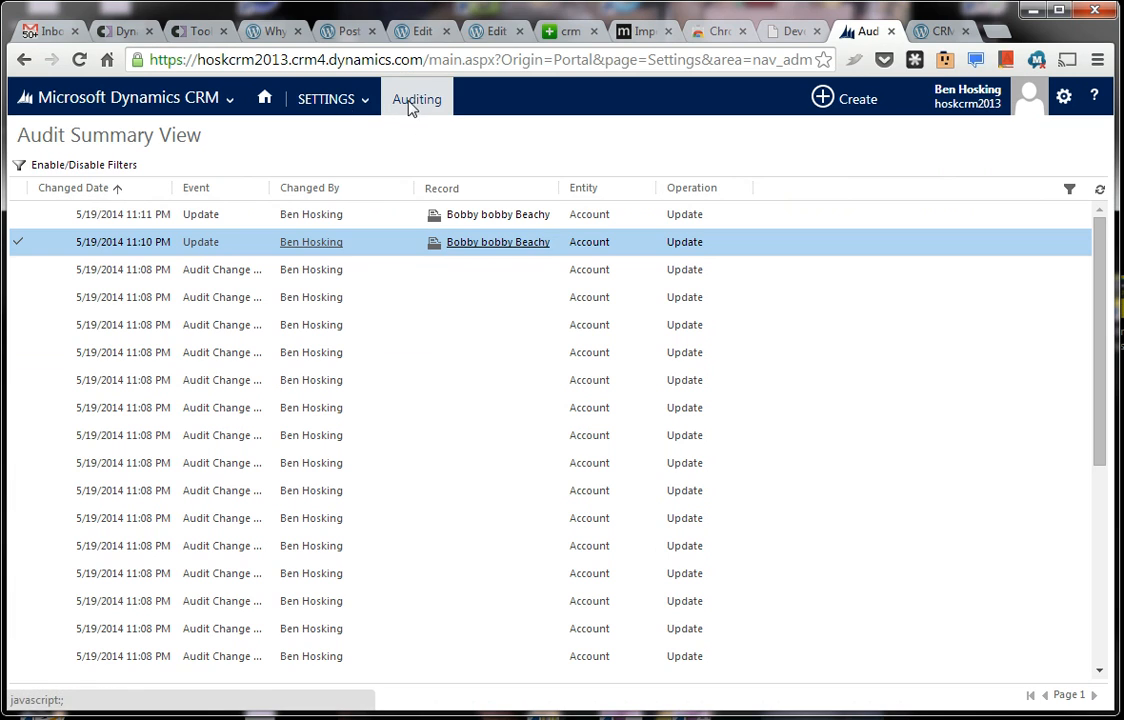
click(417, 108)
click(344, 106)
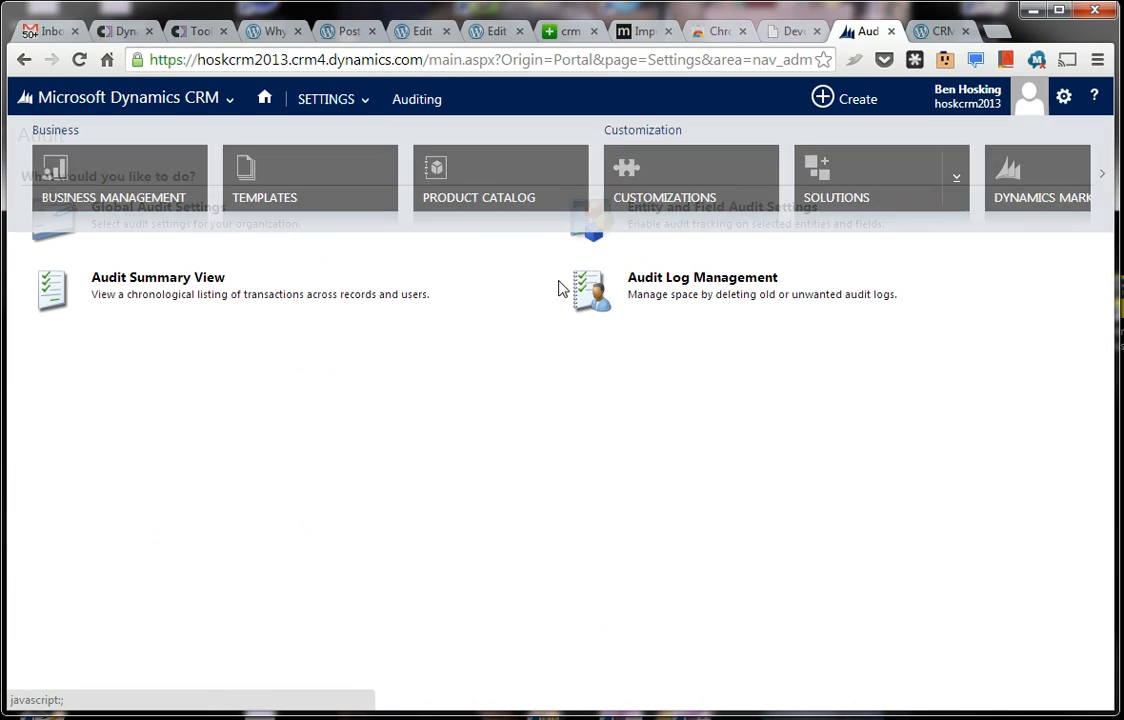
click(683, 284)
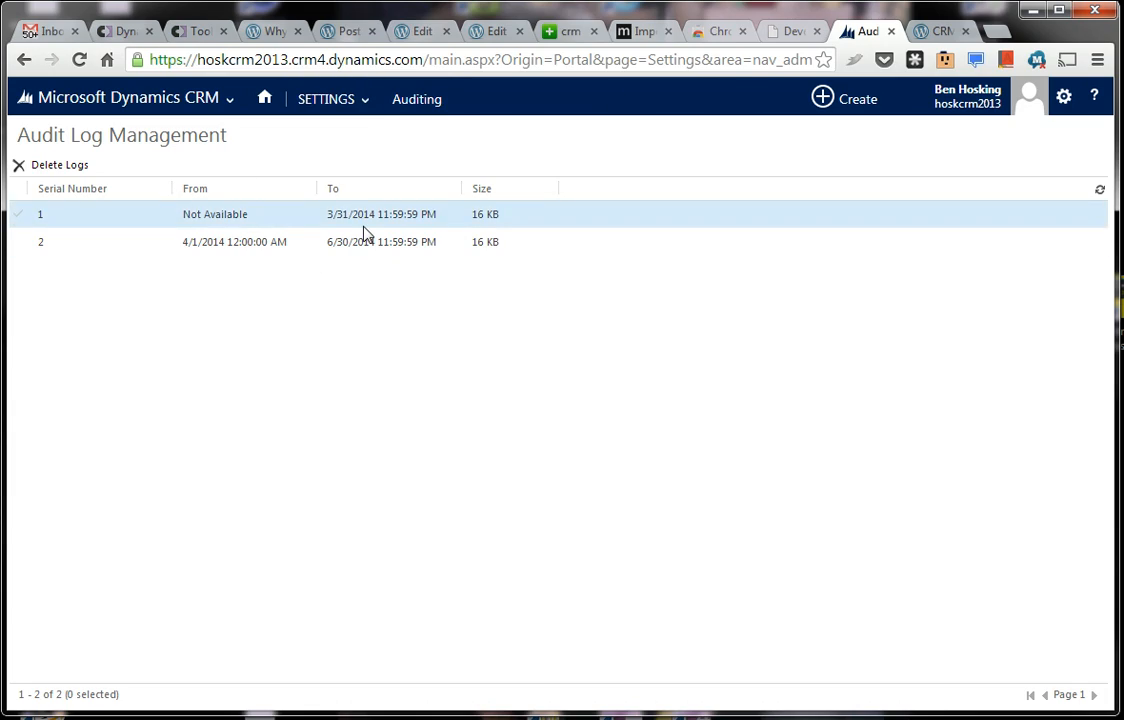
Step: Switch to the CRM 2013 auditing blog post and read from Auditing Key Features to Supported for auditing
click(940, 31)
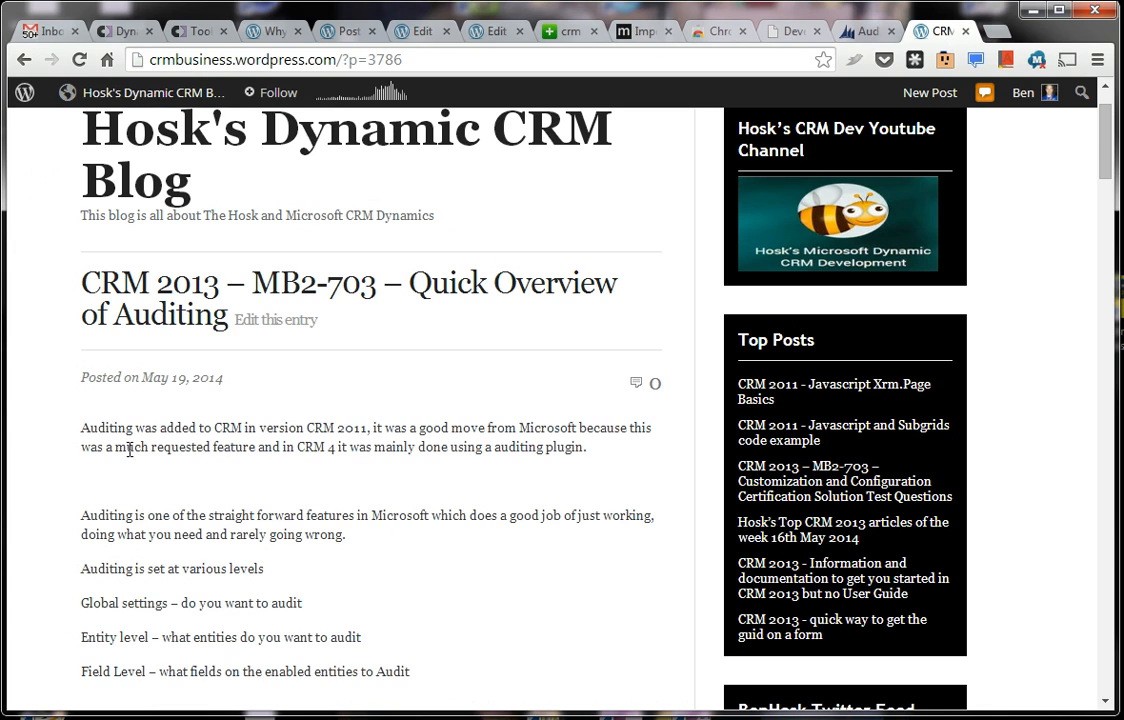
scroll(150, 420, down, 4)
scroll(182, 452, down, 20)
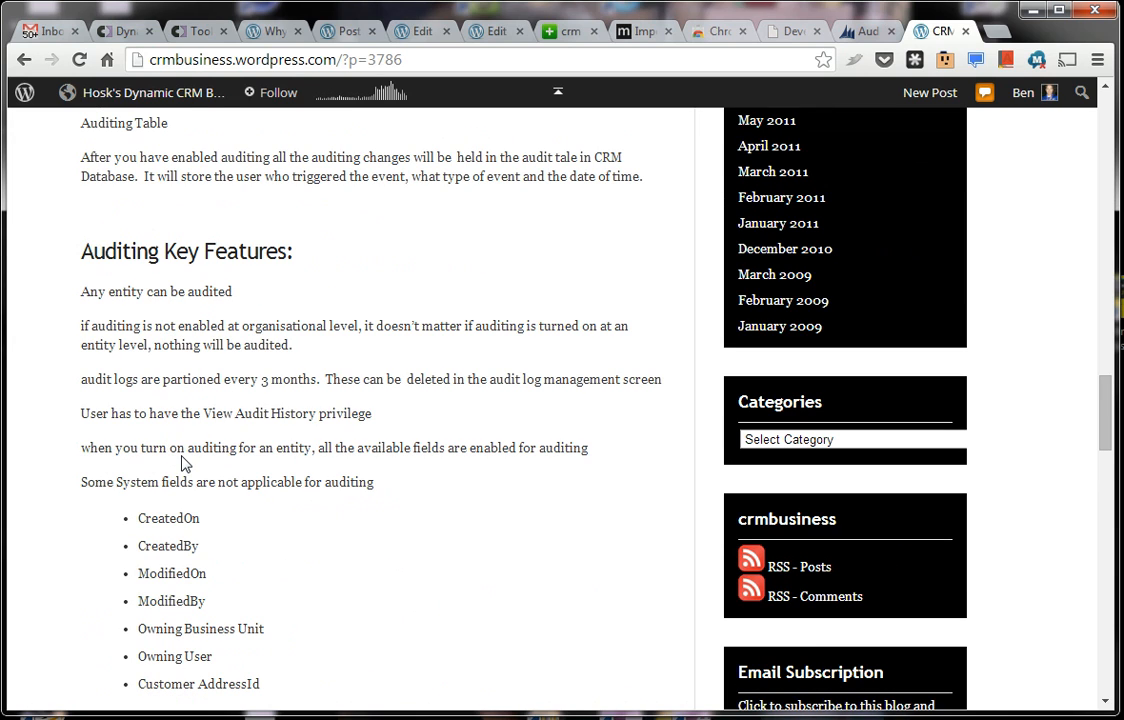
scroll(184, 463, down, 1)
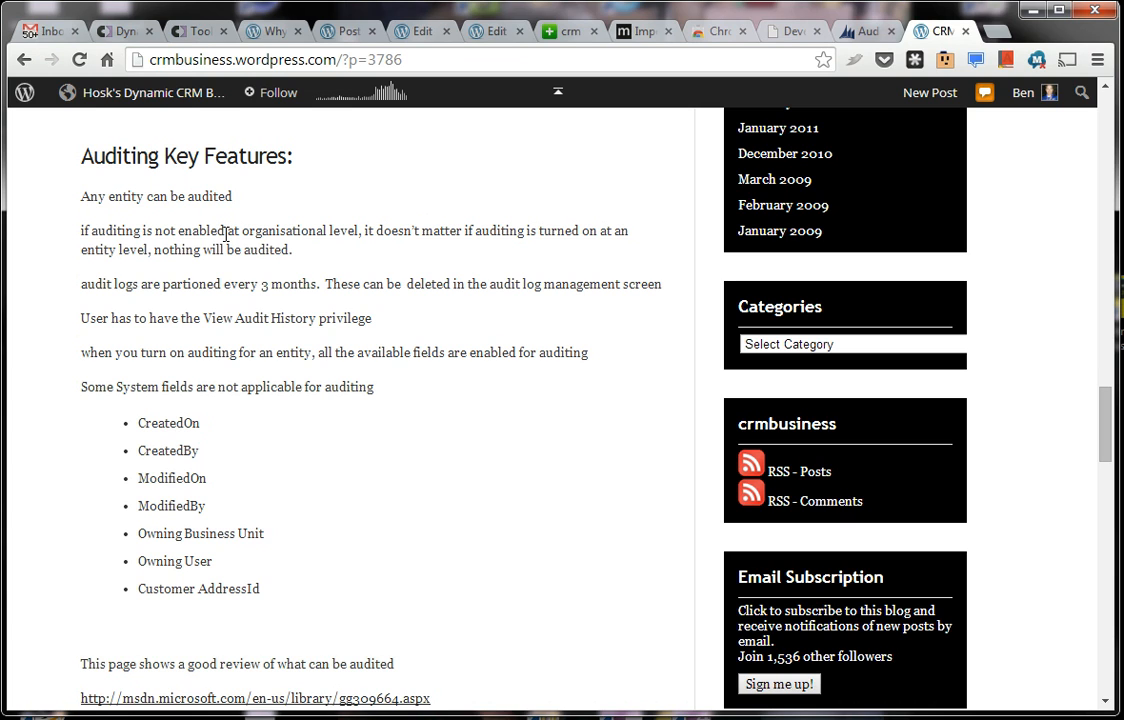
scroll(282, 457, down, 1)
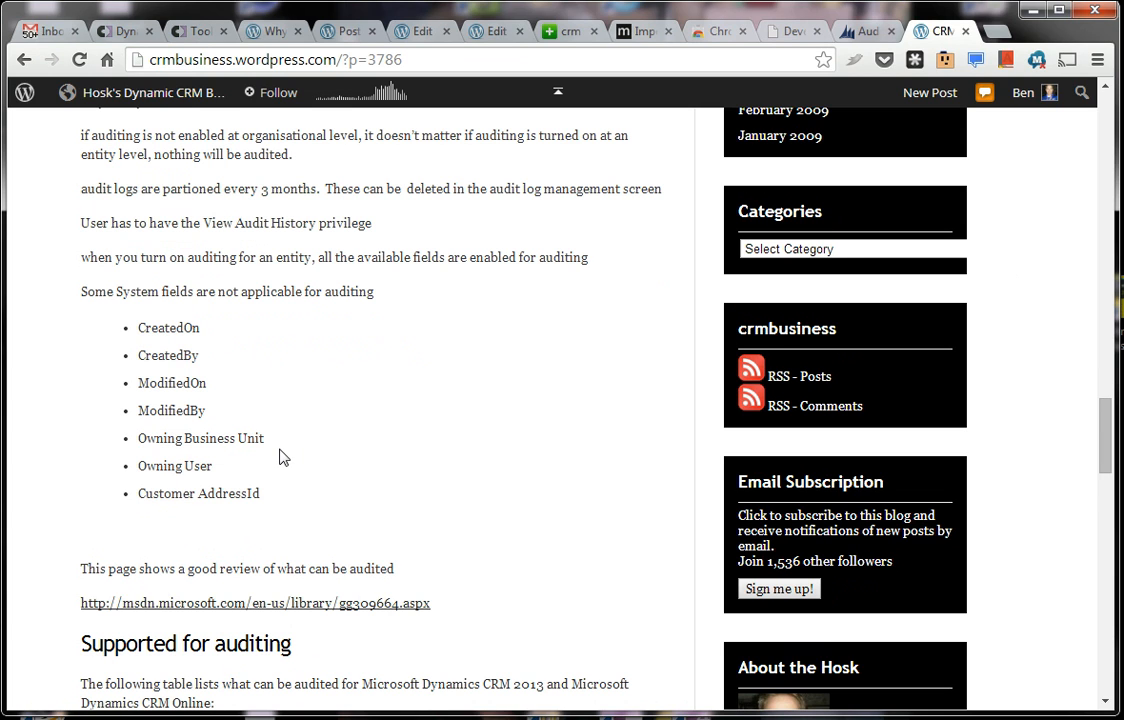
scroll(282, 457, down, 2)
scroll(282, 450, down, 1)
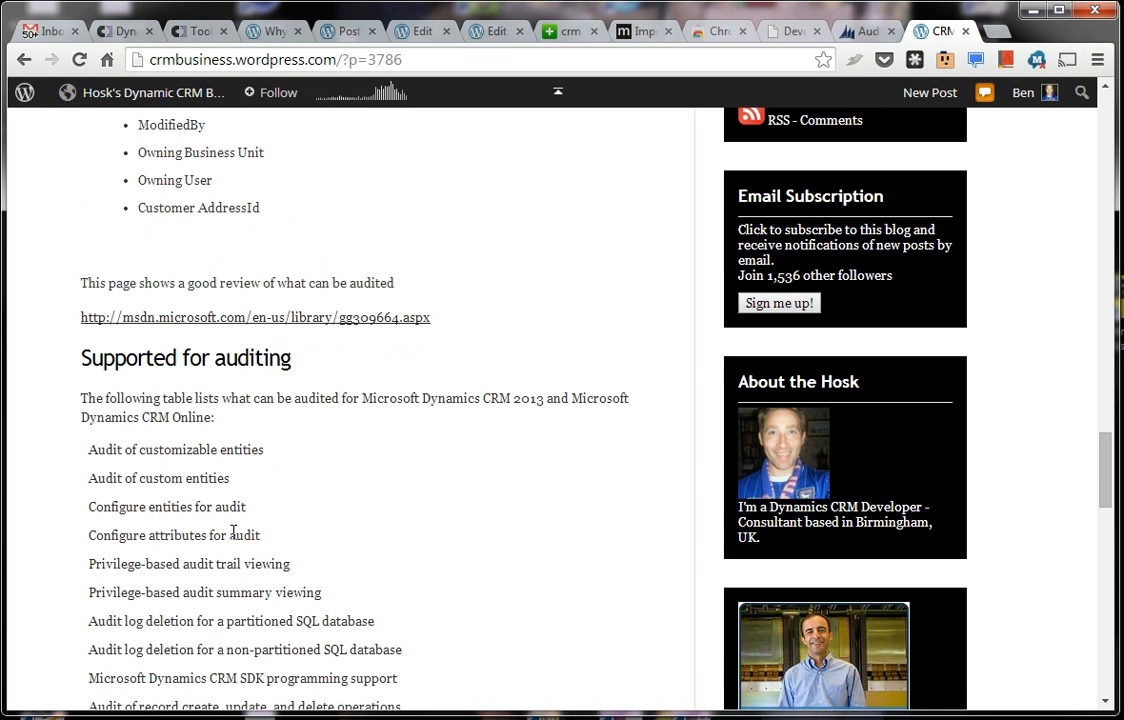
Step: Open the linked MSDN Auditing overview page and read what is supported, what is not supported and the key concepts
click(311, 318)
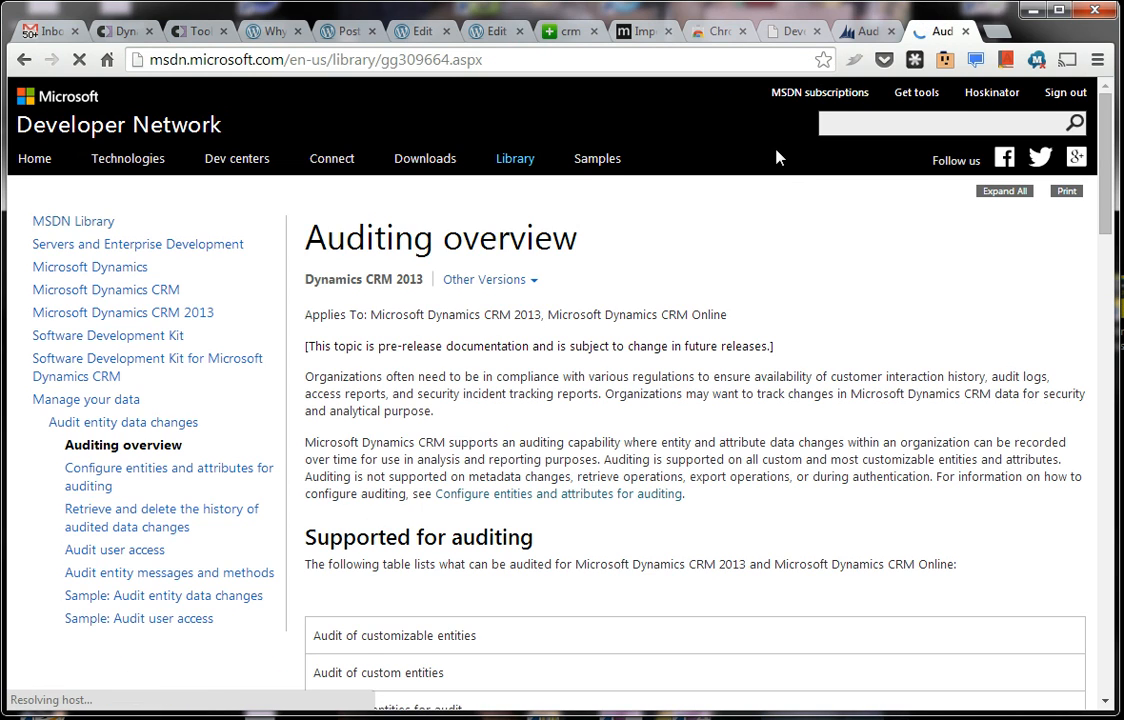
scroll(647, 281, down, 3)
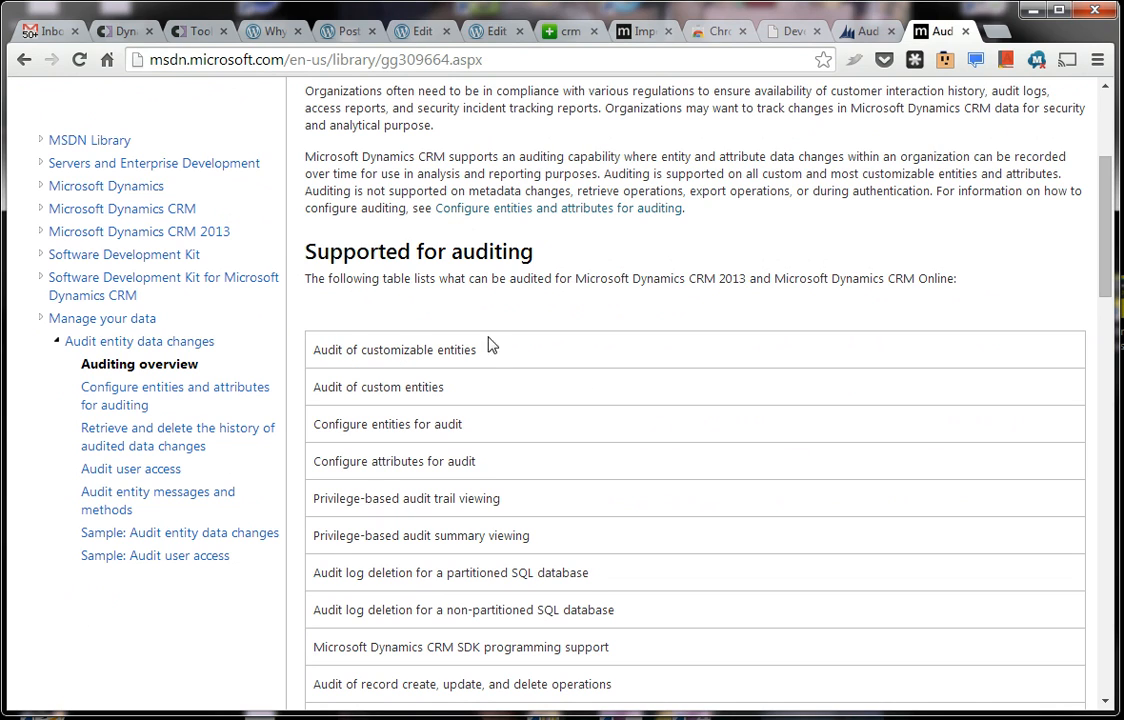
scroll(392, 350, down, 2)
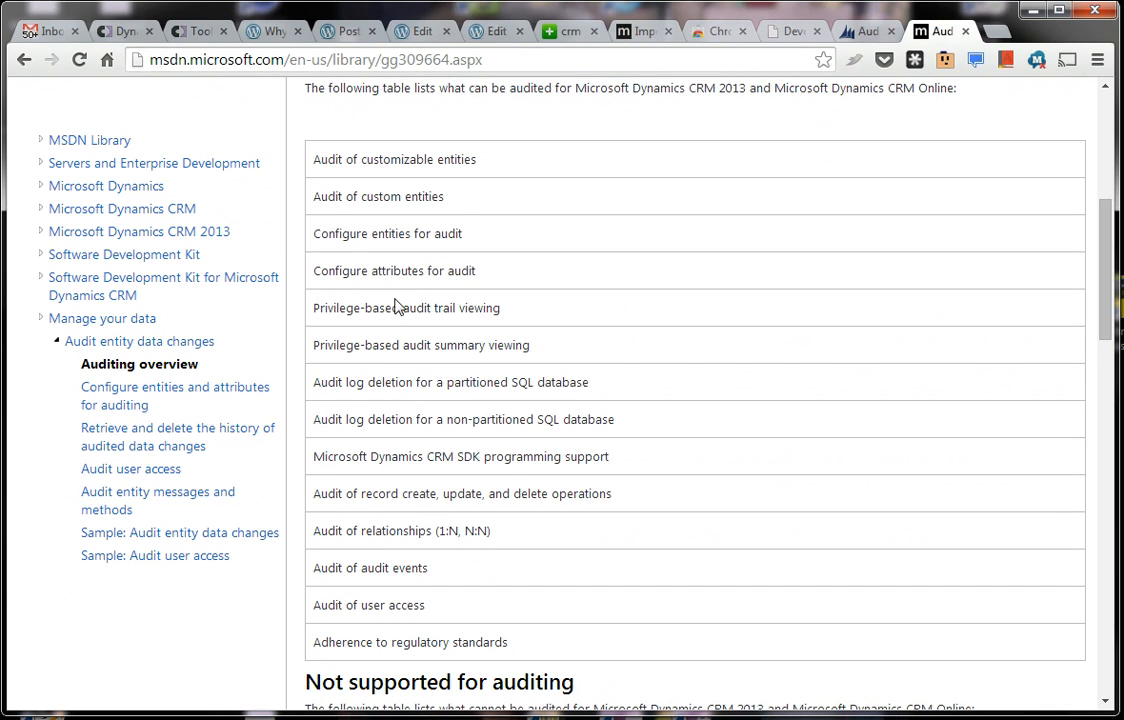
scroll(365, 265, up, 1)
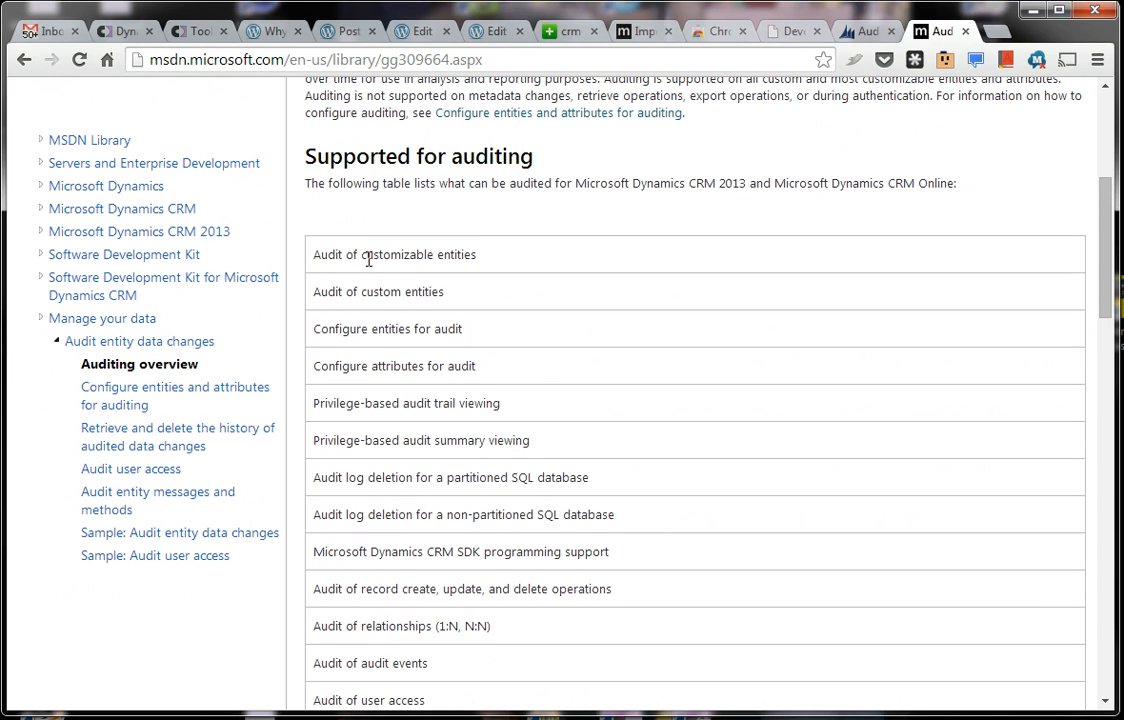
scroll(365, 330, down, 3)
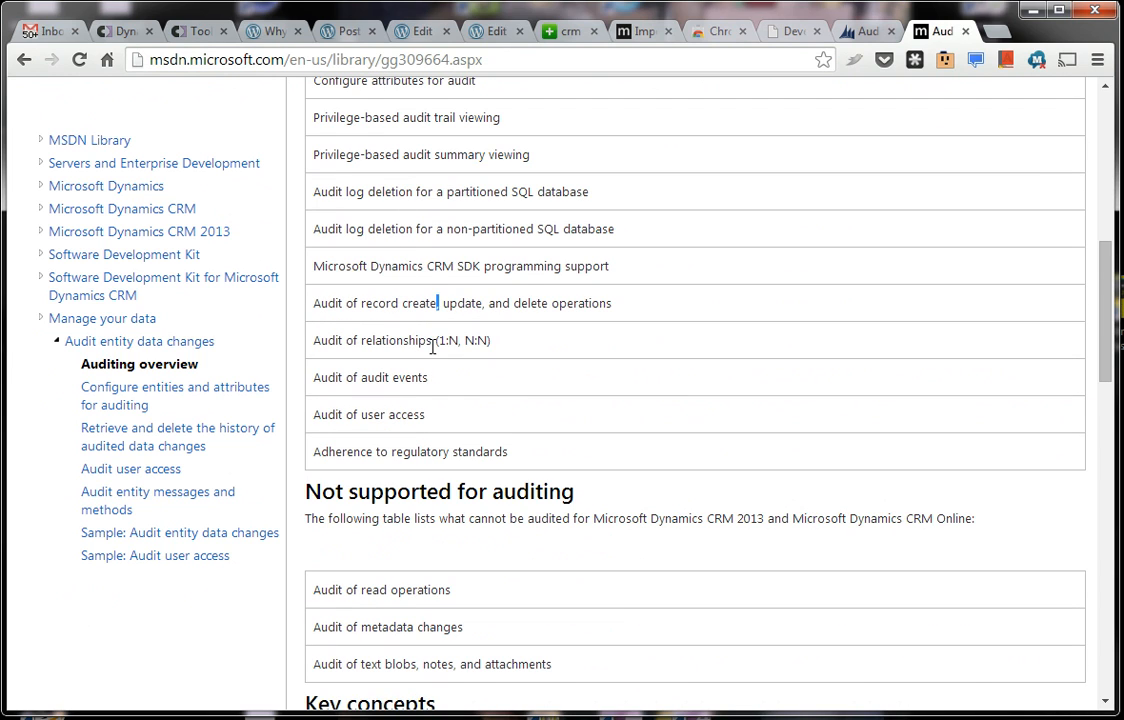
scroll(432, 345, down, 3)
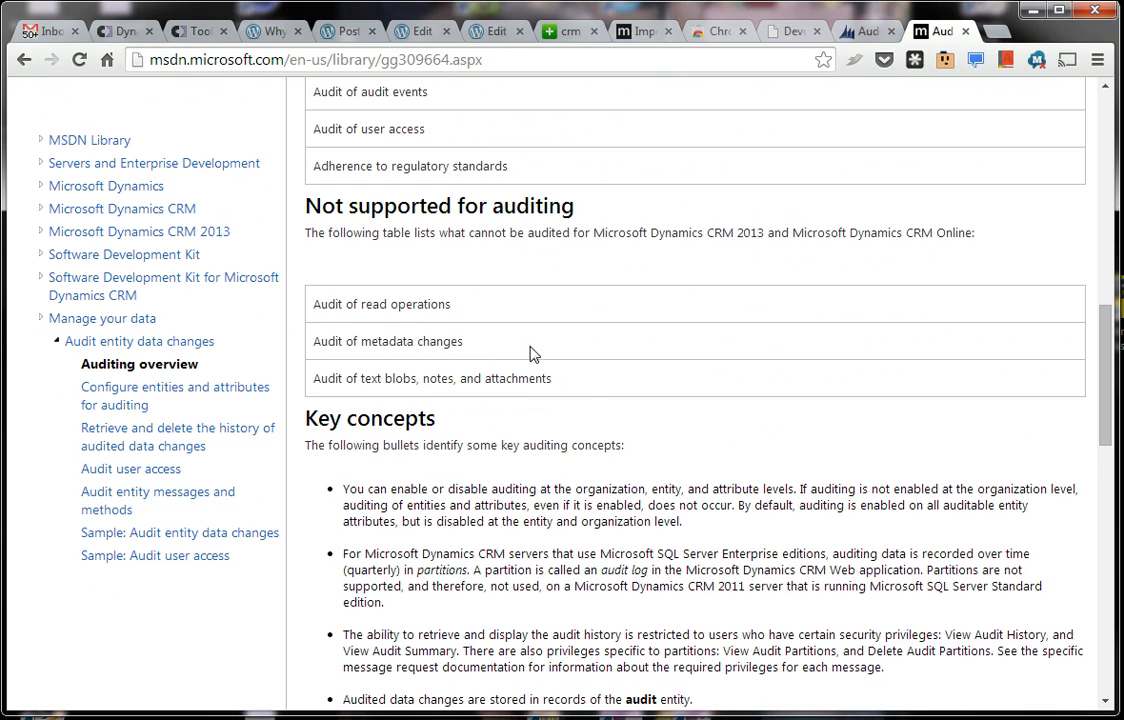
scroll(512, 350, down, 1)
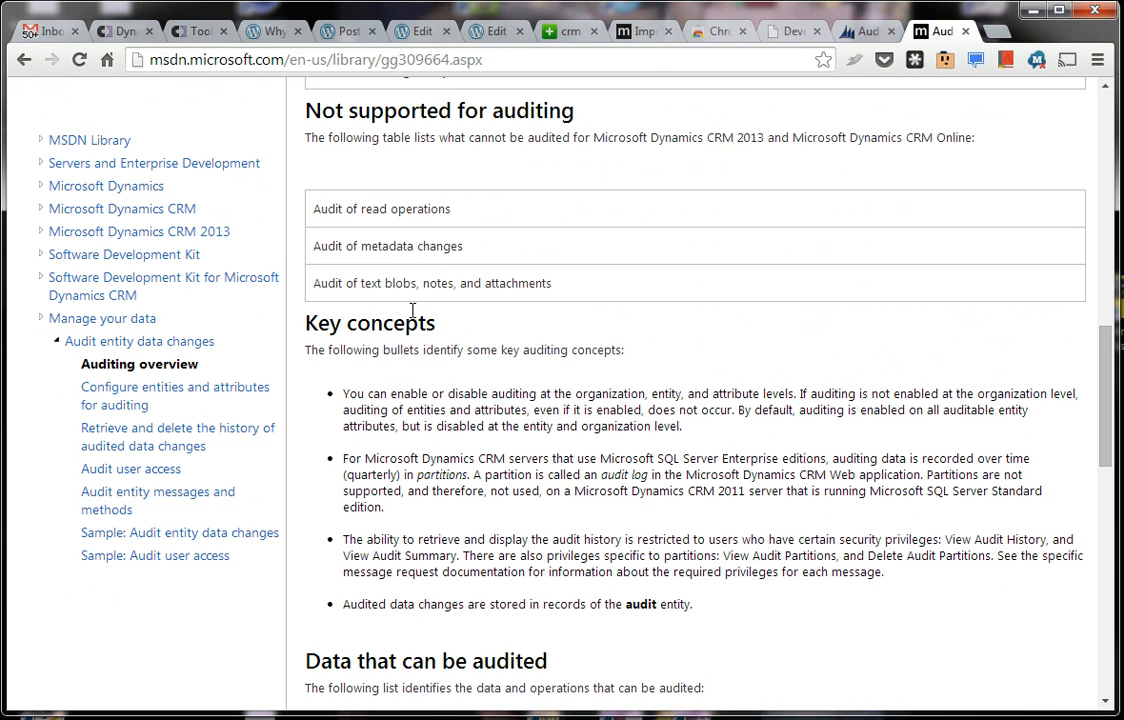
scroll(437, 340, down, 5)
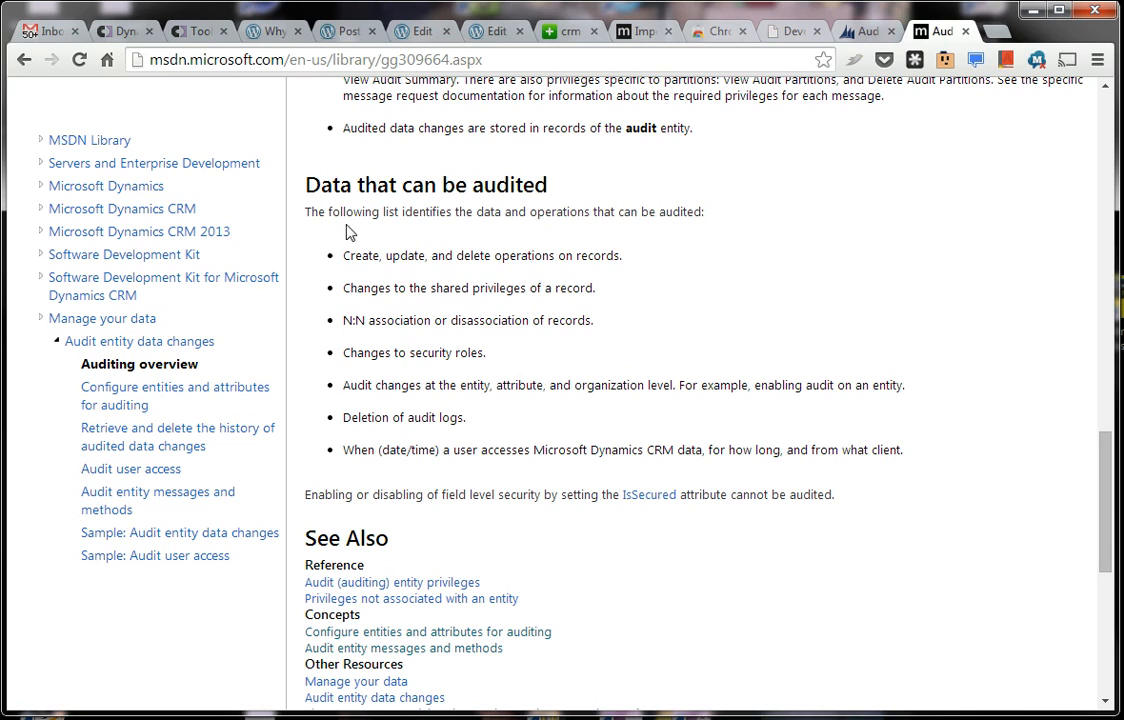
Step: Highlight the record operations, shared privileges and N:N association items under Data that can be audited, and return to the article's beginning
drag(338, 258, 665, 261)
click(383, 320)
drag(347, 288, 628, 296)
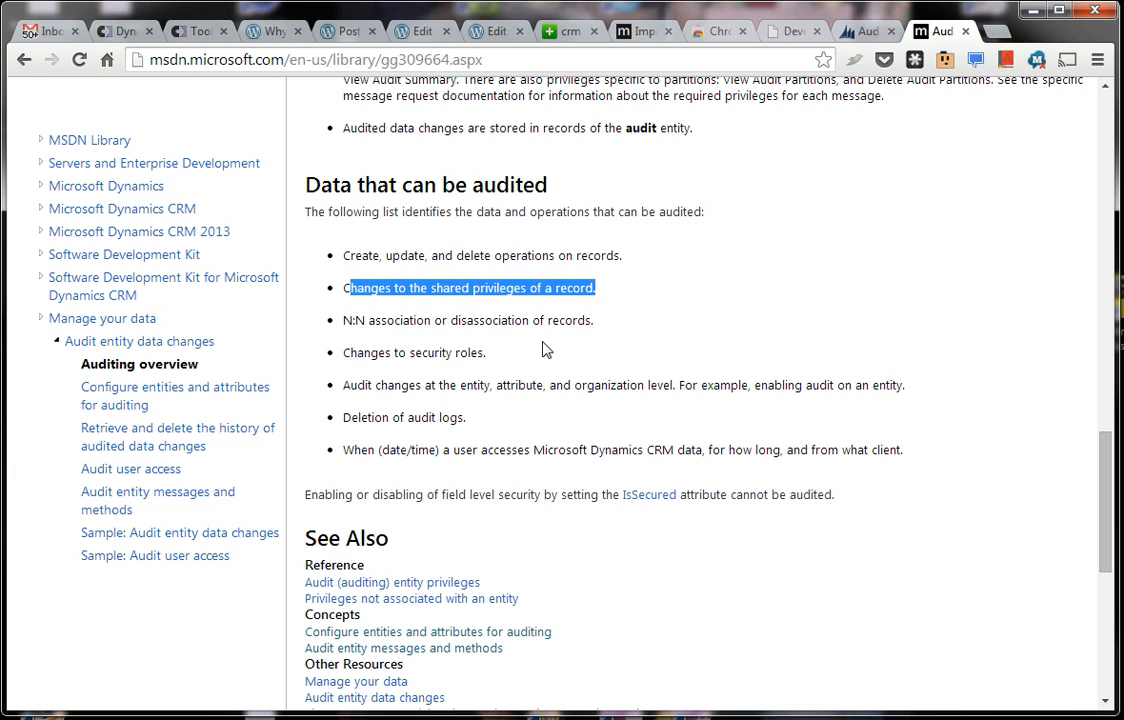
drag(342, 321, 645, 316)
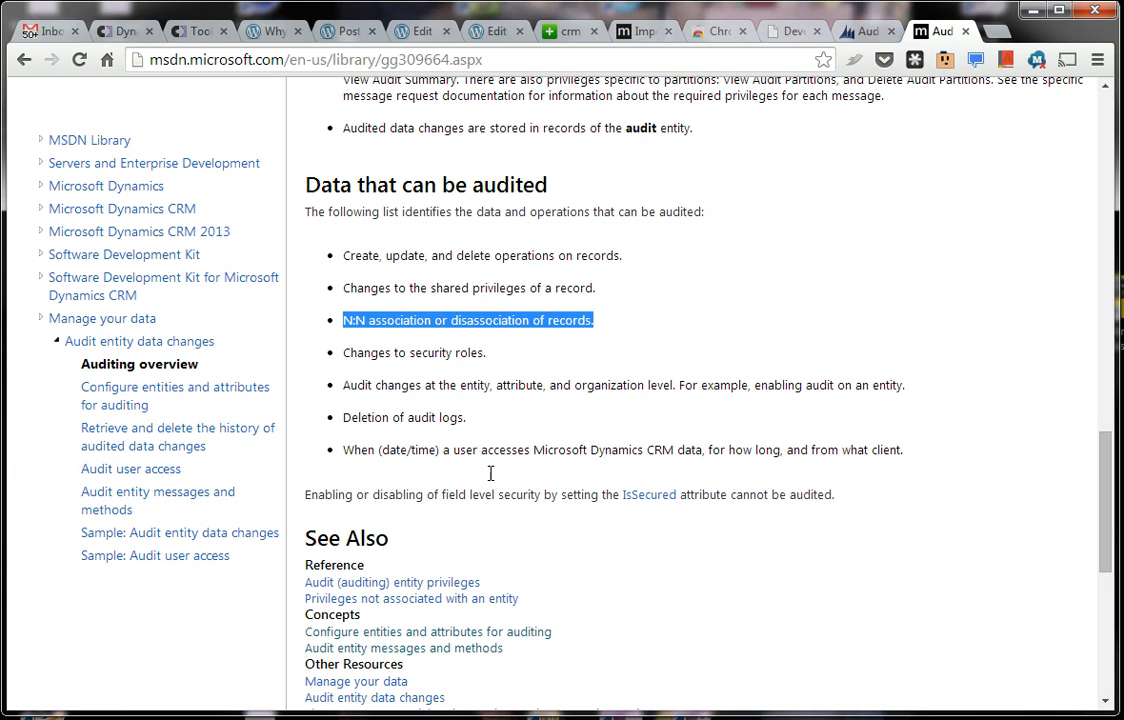
scroll(420, 430, up, 5)
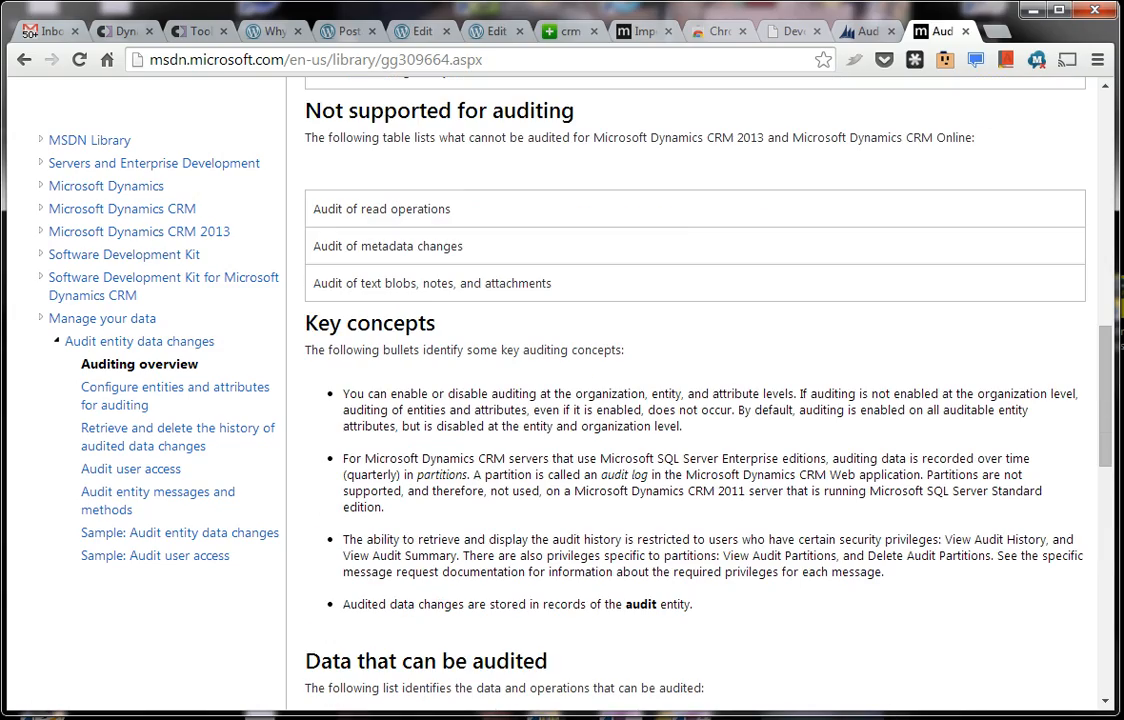
scroll(725, 532, up, 12)
scroll(725, 532, down, 4)
scroll(725, 532, up, 4)
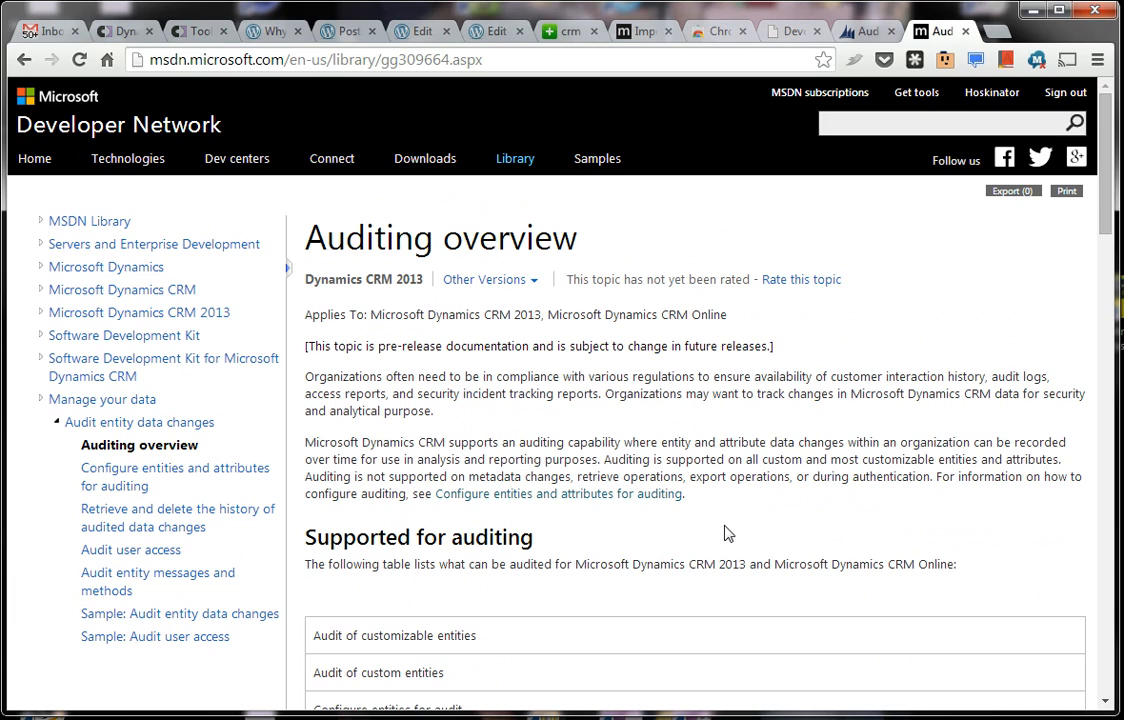